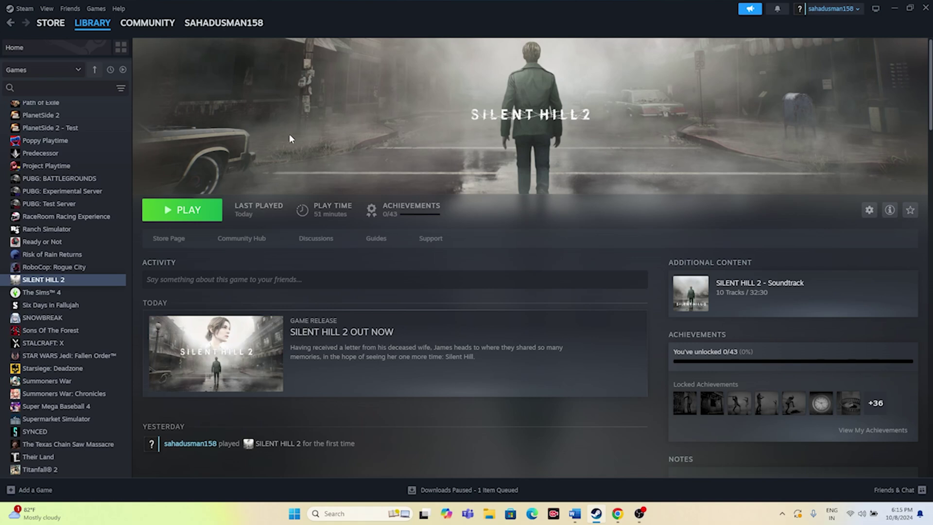
# Step: View the SILENT HILL 2 store page past the age check, and return to the game's library page
pyautogui.click(153, 238)
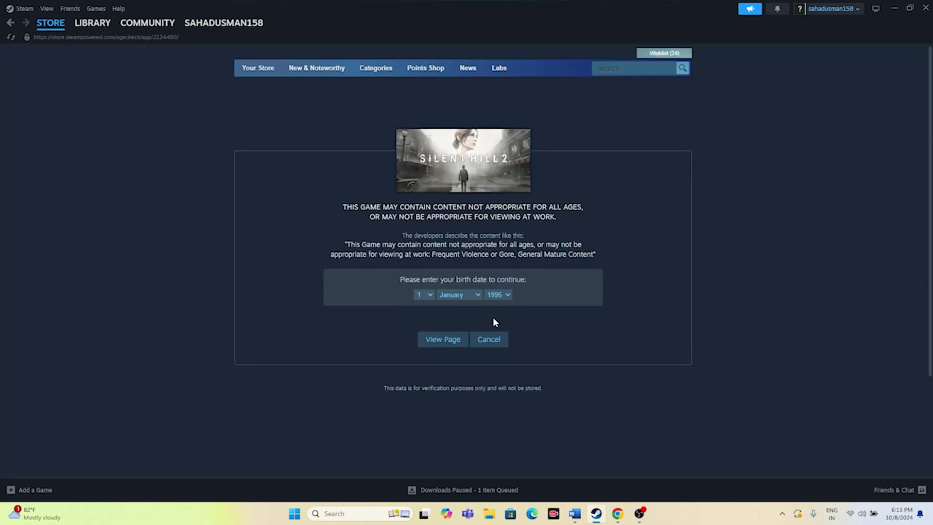
pyautogui.click(432, 339)
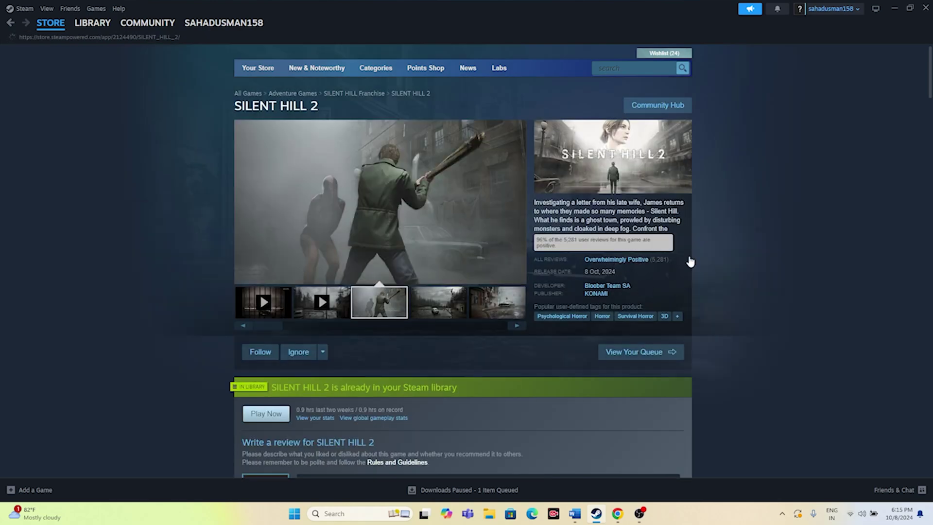
pyautogui.click(88, 23)
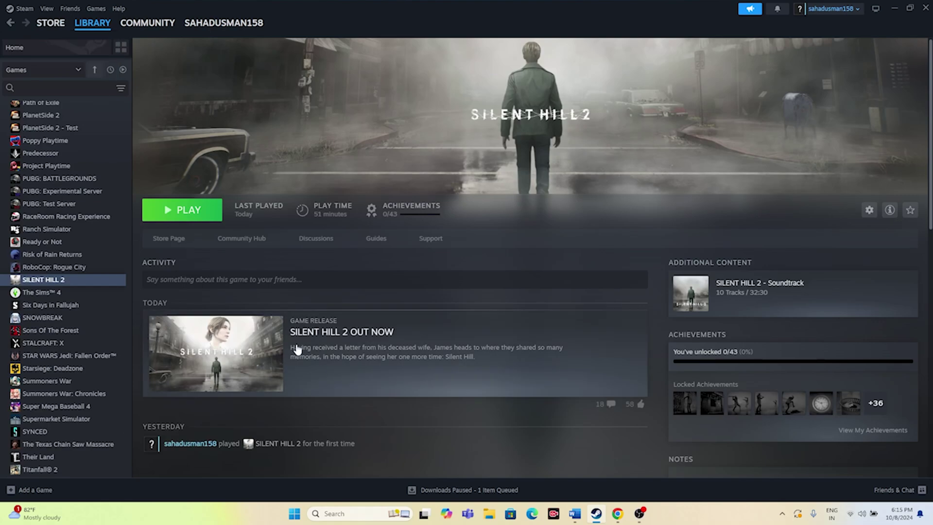
# Step: Switch to Word and read step 1 of the troubleshooting list, about restarting the PC
pyautogui.click(575, 513)
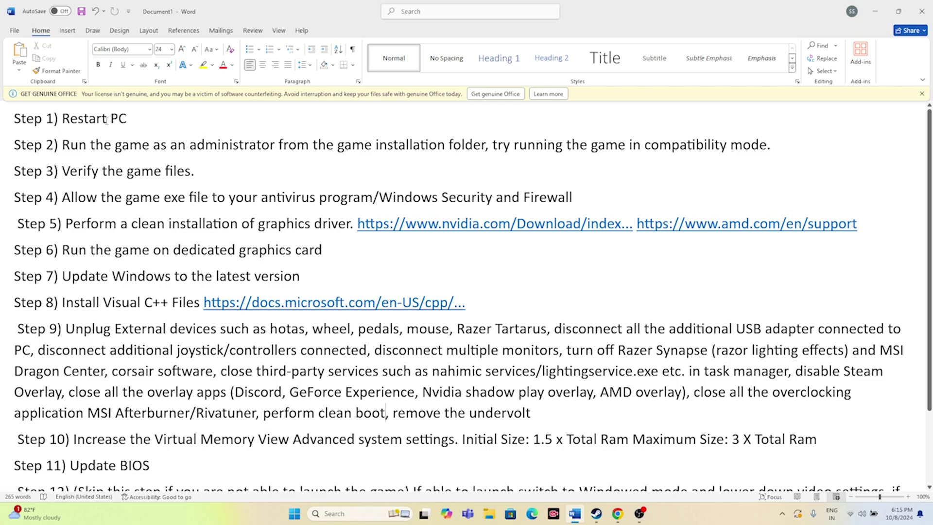
pyautogui.moveTo(131, 117); pyautogui.dragTo(12, 119)
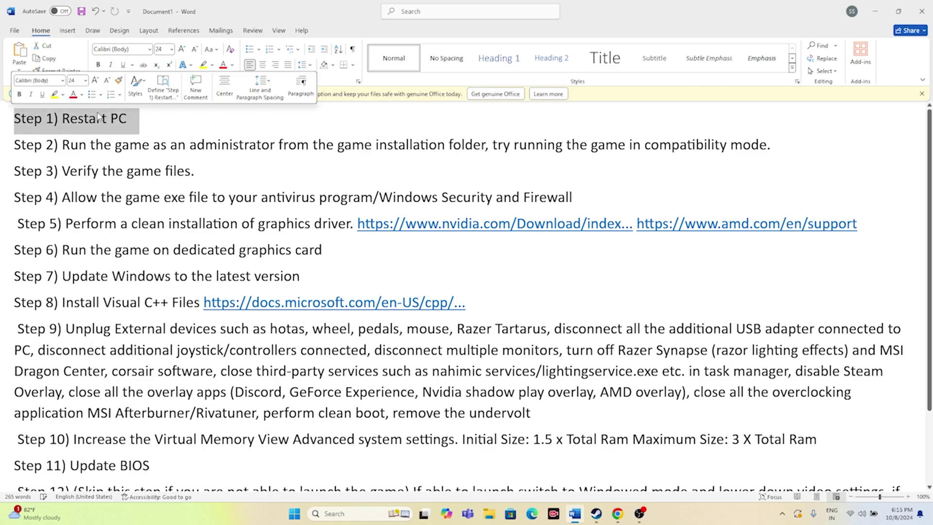
pyautogui.click(148, 122)
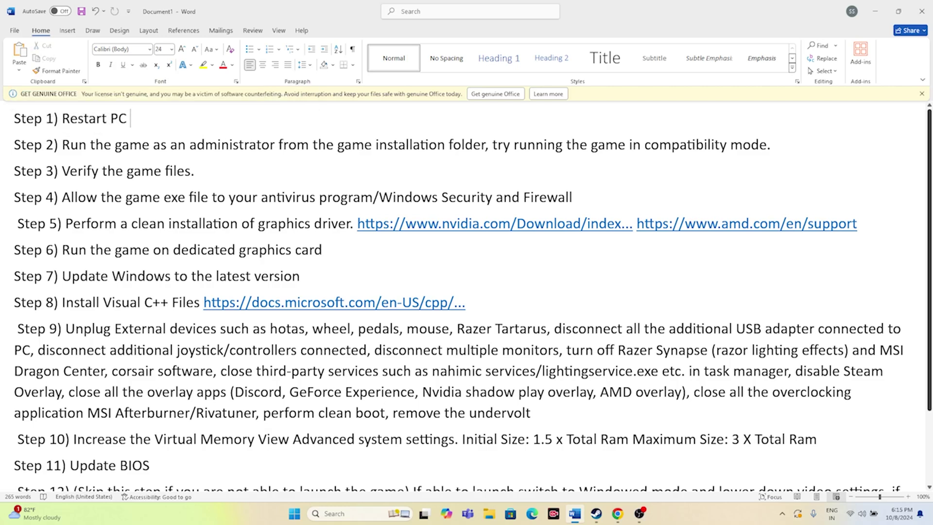
pyautogui.click(875, 11)
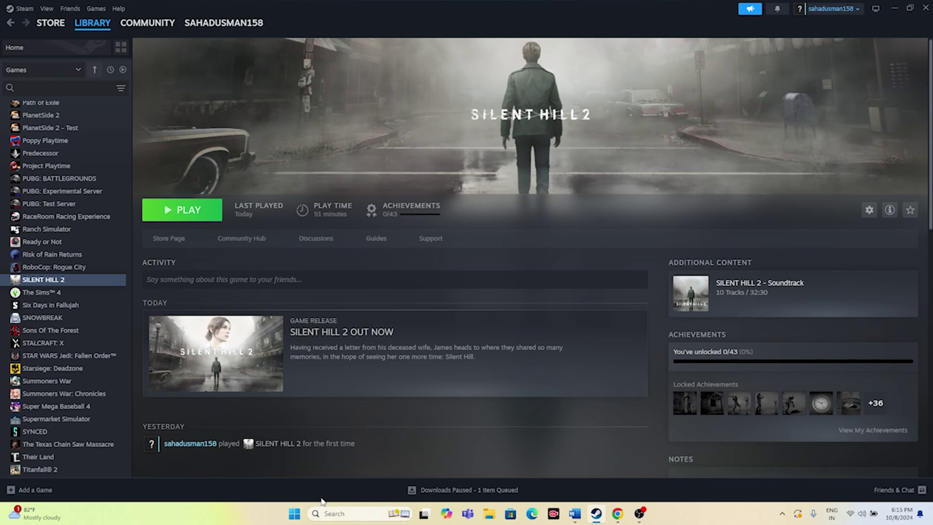
# Step: Bring up the Windows power options and go to Restart
pyautogui.click(294, 513)
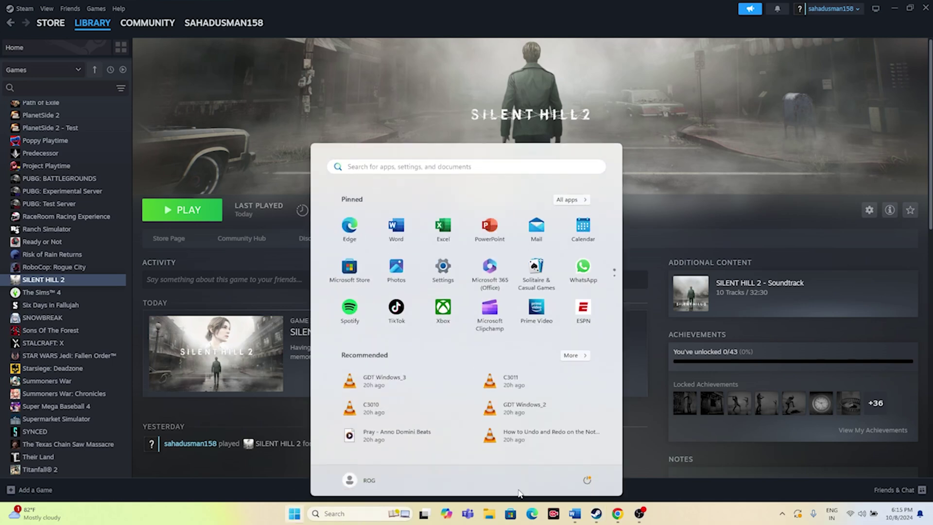
pyautogui.click(587, 479)
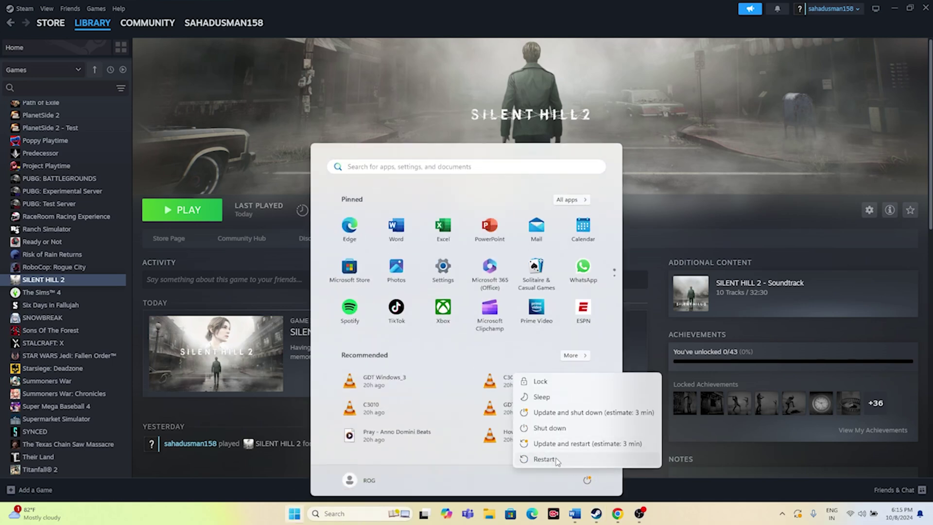
pyautogui.click(556, 460)
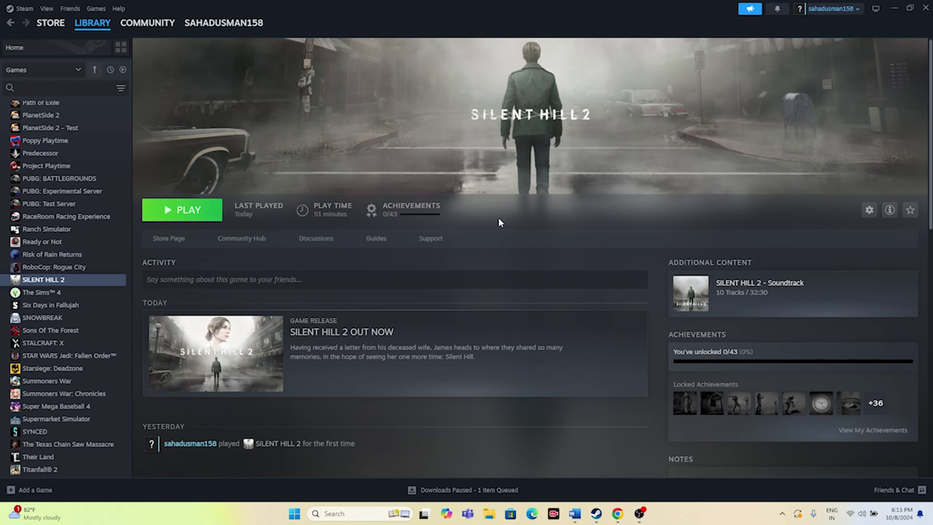
# Step: Read step 2 of the Word troubleshooting list, about running the game as administrator and in compatibility mode
pyautogui.click(574, 513)
pyautogui.moveTo(62, 144); pyautogui.dragTo(767, 146)
pyautogui.click(503, 146)
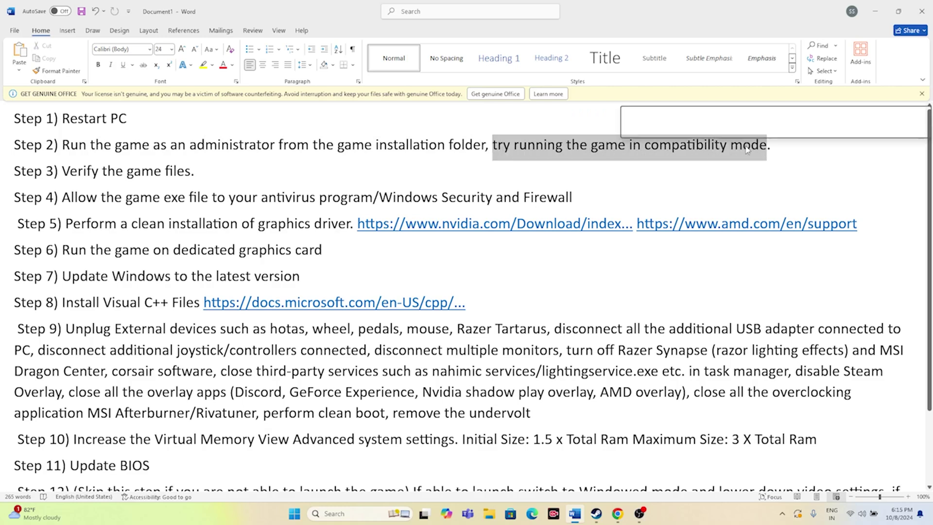
pyautogui.click(882, 15)
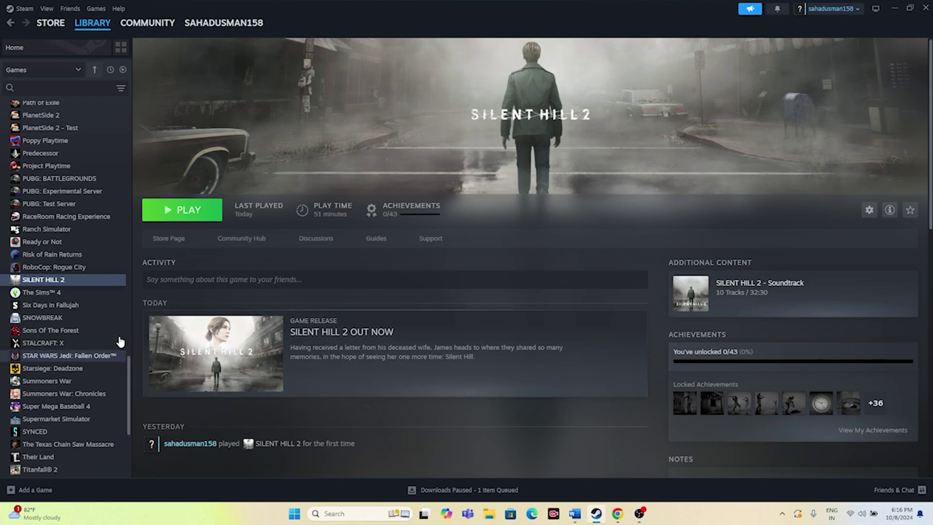
# Step: Open SILENT HILL 2's installation folder from the game's Steam properties and maximise the folder window
pyautogui.rightClick(66, 280)
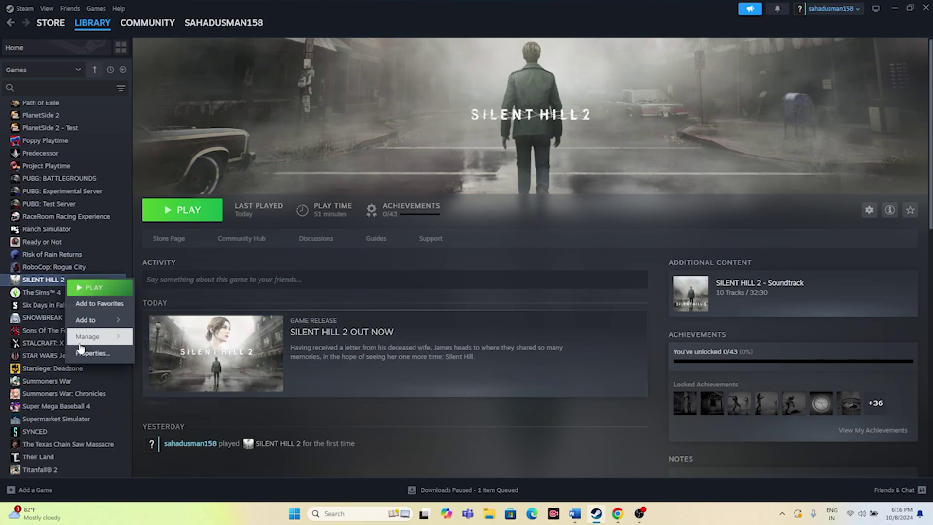
pyautogui.click(84, 353)
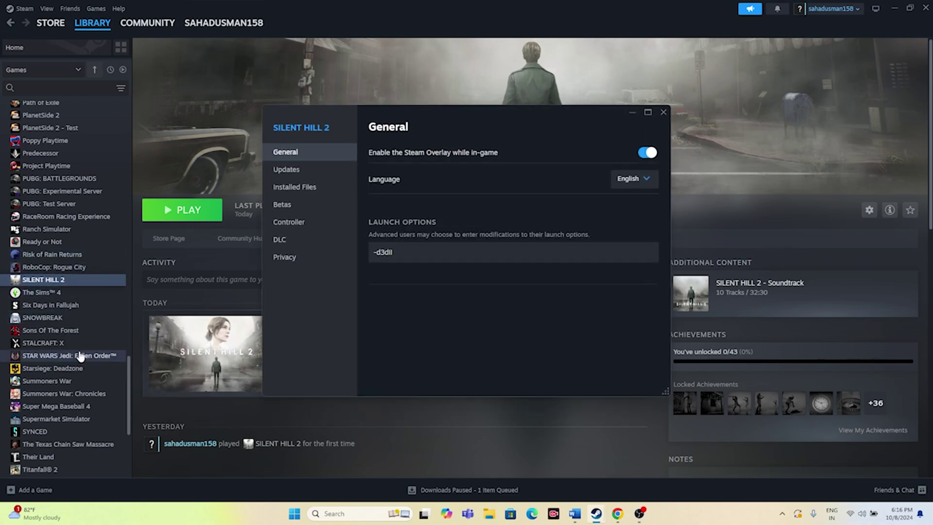
pyautogui.click(296, 192)
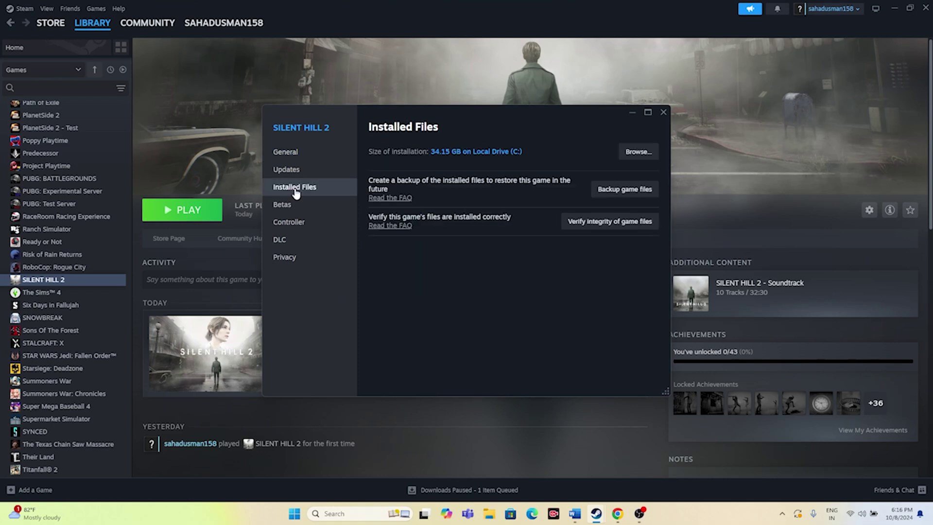
pyautogui.click(645, 155)
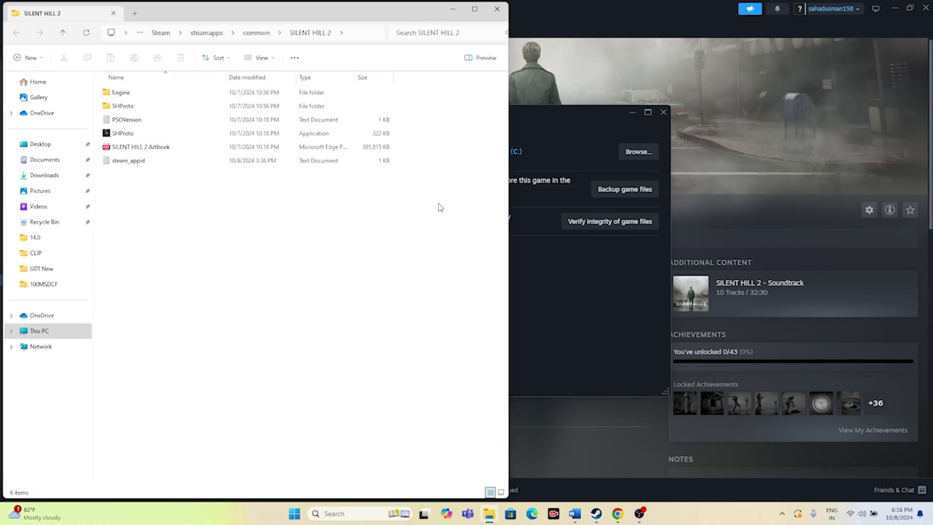
pyautogui.click(475, 10)
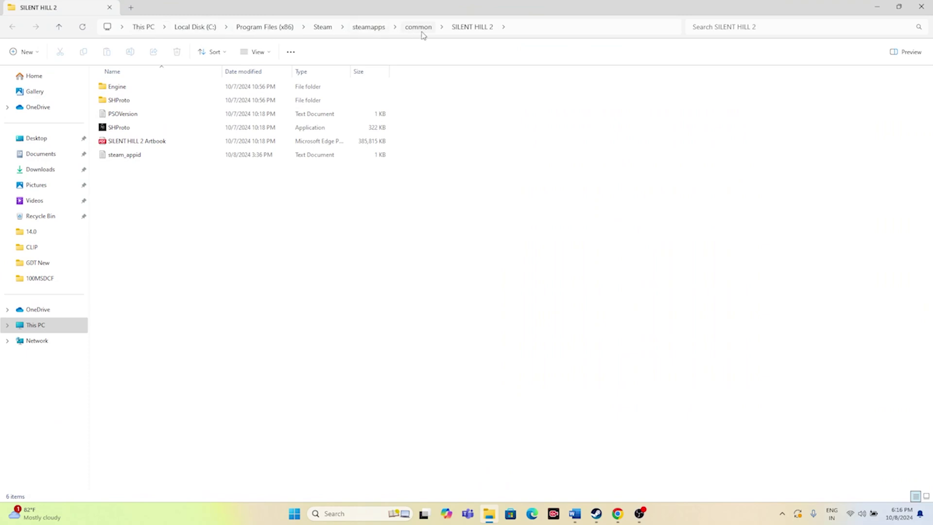
# Step: Set the SHProto application to run as an administrator with compatibility mode off, and save its properties
pyautogui.click(127, 132)
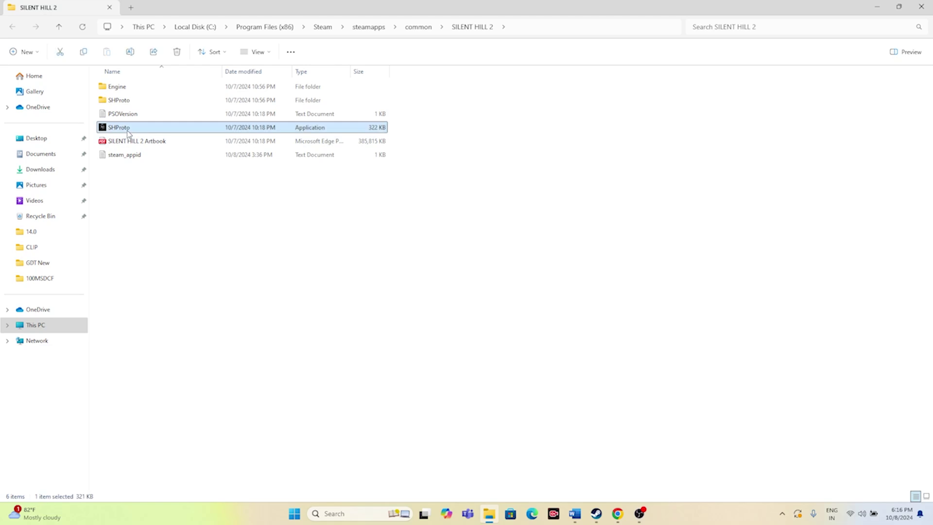
pyautogui.rightClick(157, 135)
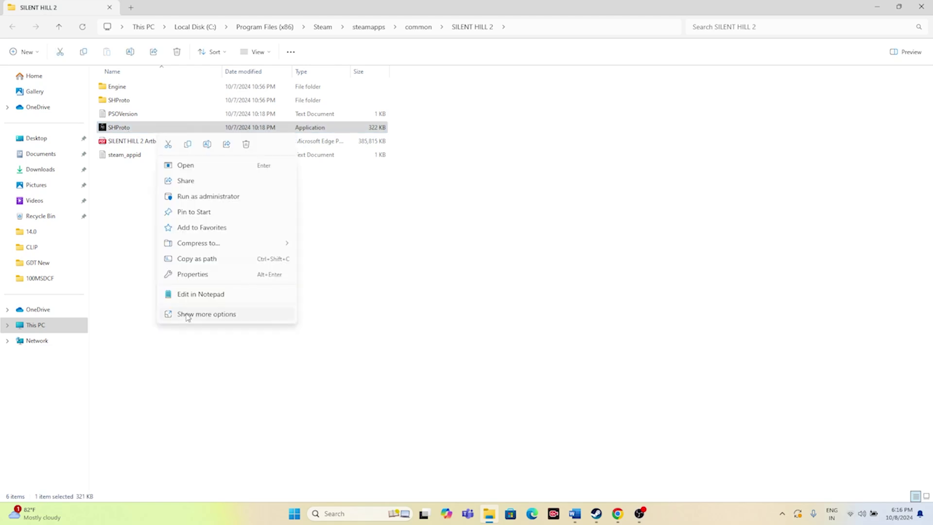
pyautogui.click(188, 314)
pyautogui.click(191, 379)
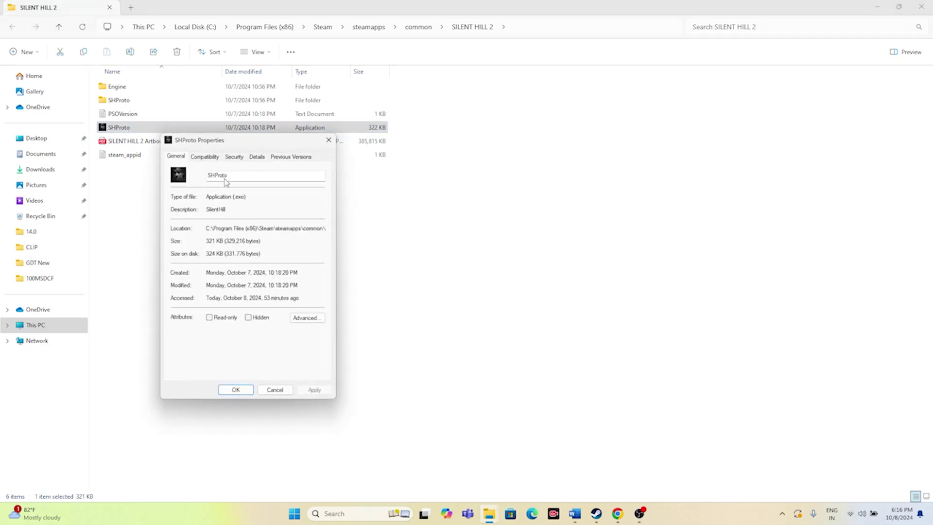
pyautogui.click(204, 157)
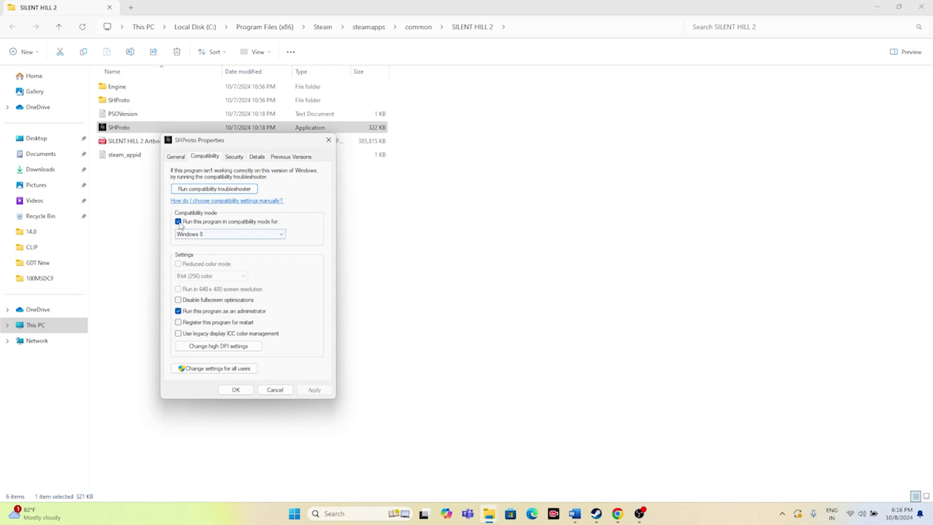
pyautogui.click(178, 312)
pyautogui.click(314, 388)
pyautogui.click(235, 389)
# Step: Turn on compatibility mode for Windows 7 in the SHProto application's properties and apply it
pyautogui.rightClick(131, 133)
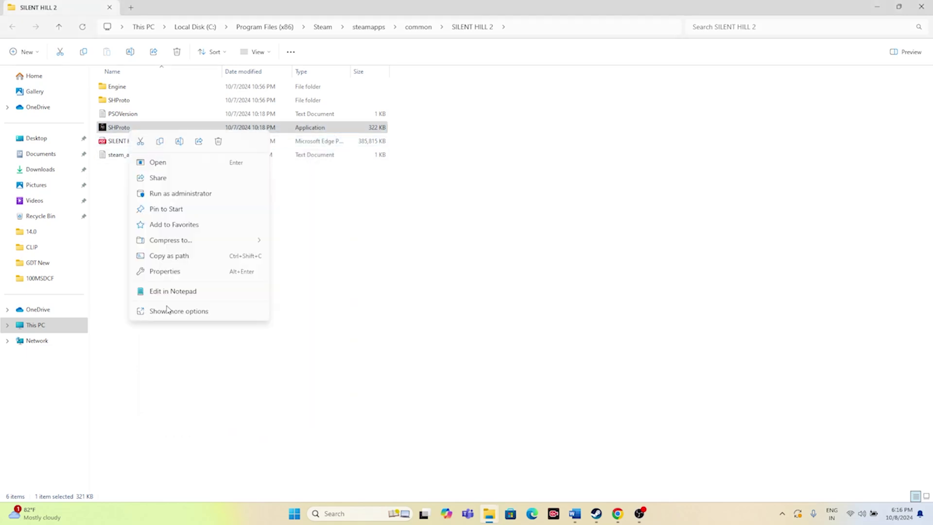
pyautogui.click(171, 314)
pyautogui.click(180, 376)
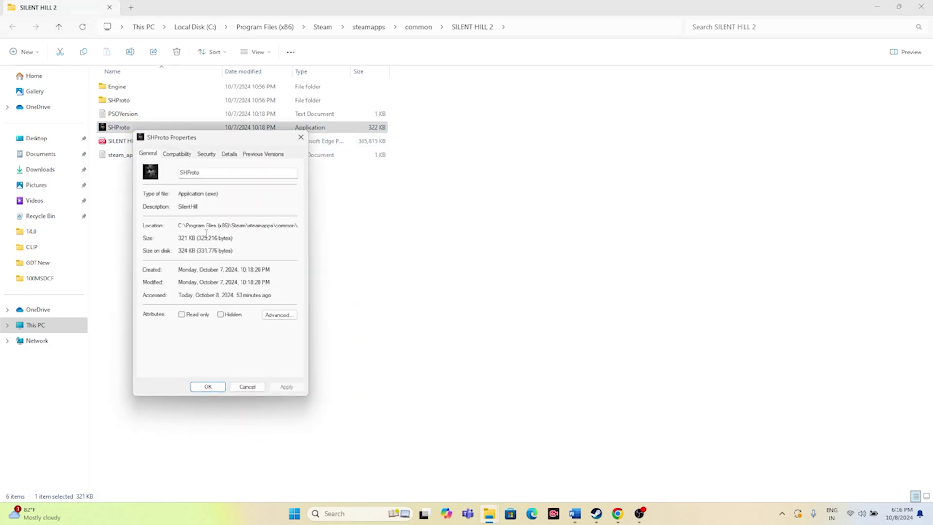
pyautogui.click(177, 154)
pyautogui.click(151, 219)
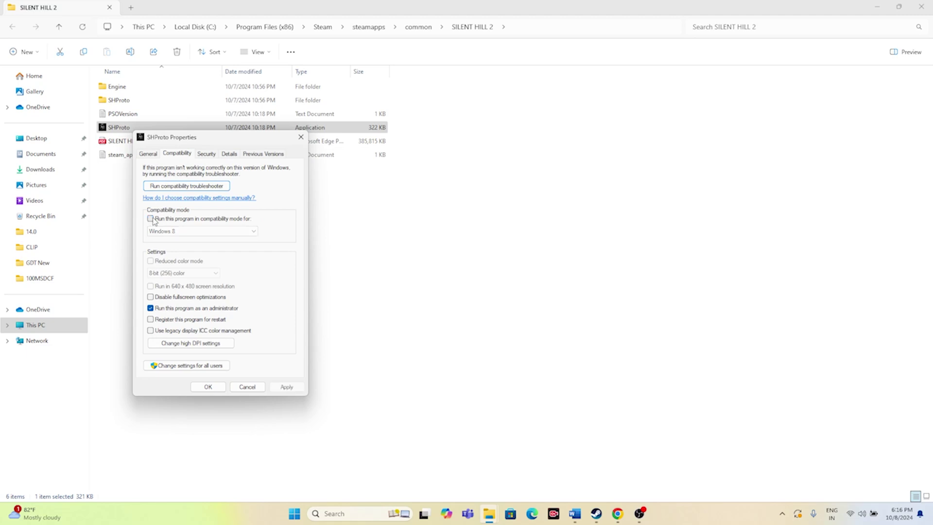
pyautogui.click(152, 219)
pyautogui.click(181, 231)
pyautogui.click(177, 262)
pyautogui.click(286, 387)
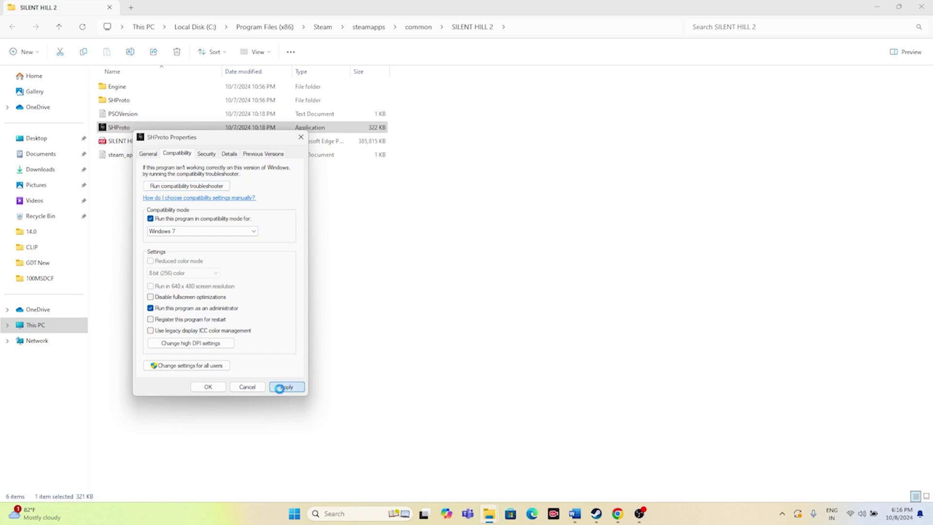
# Step: Choose the Windows version for SHProto's compatibility mode again and save the properties
pyautogui.click(181, 232)
pyautogui.click(178, 262)
pyautogui.click(286, 387)
pyautogui.click(208, 387)
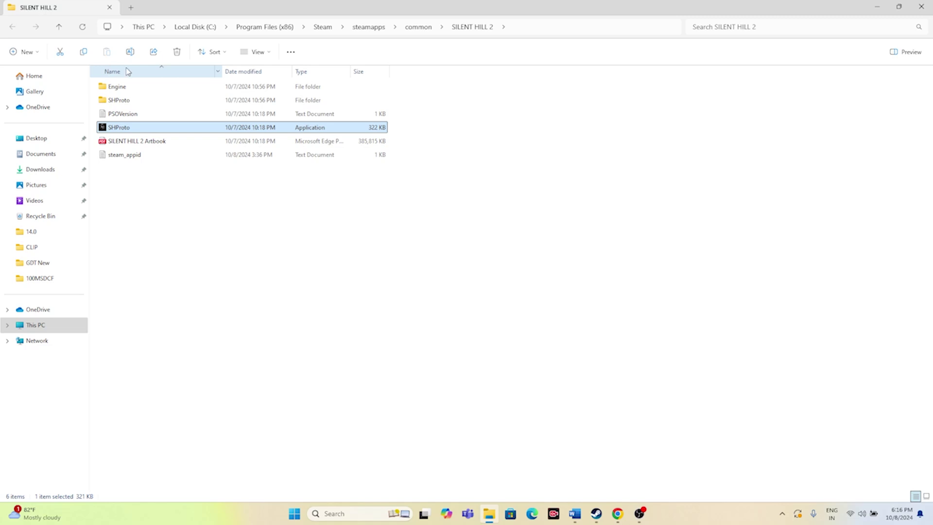
# Step: Close the game folder and the game's properties, and minimise Steam
pyautogui.click(921, 5)
pyautogui.click(659, 113)
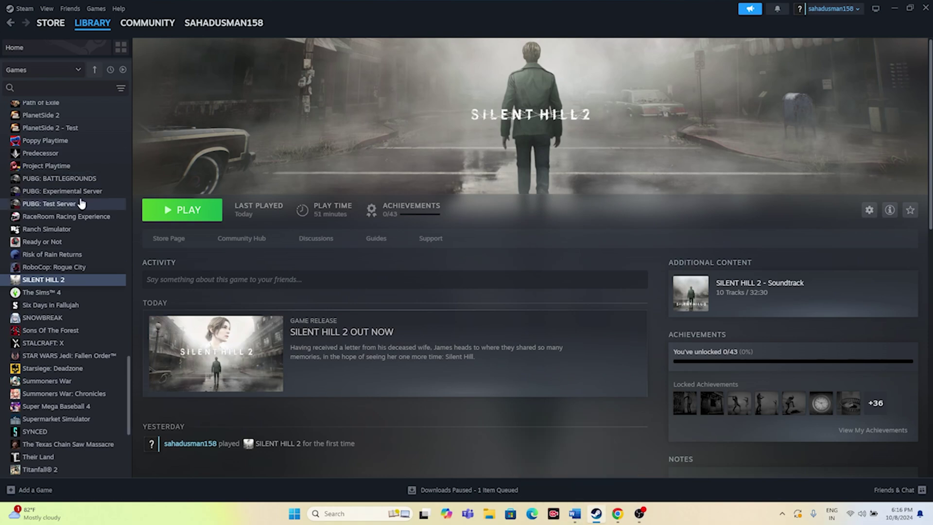
pyautogui.click(894, 9)
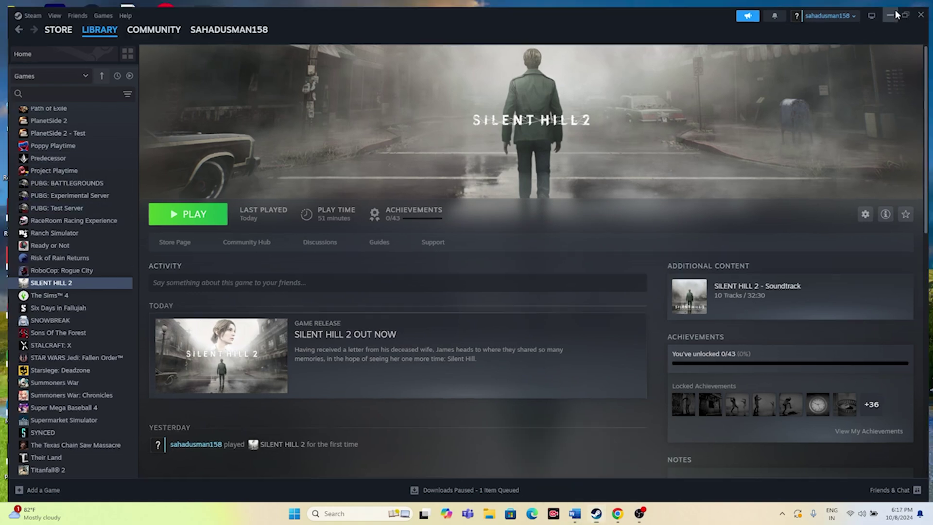
# Step: Open the Steam folder under Program Files (x86) on Local Disk (C:) in File Explorer
pyautogui.click(494, 516)
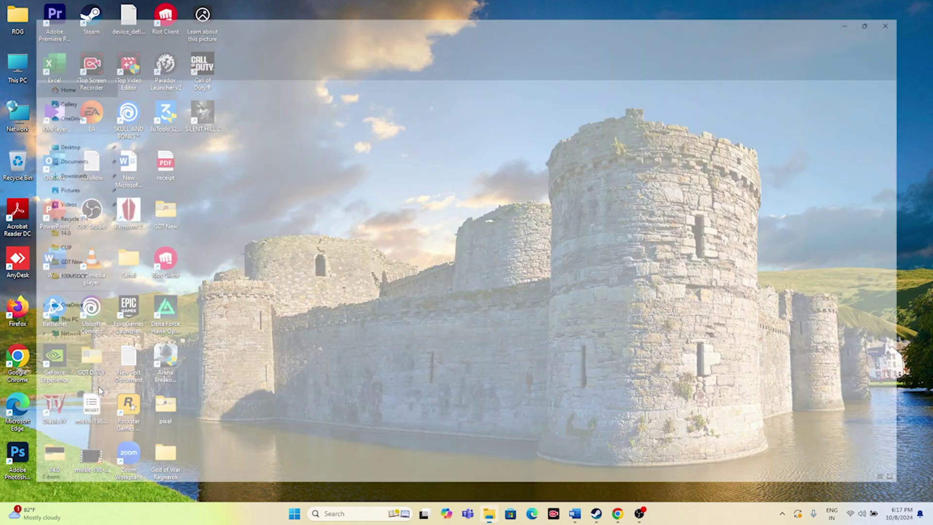
pyautogui.click(54, 326)
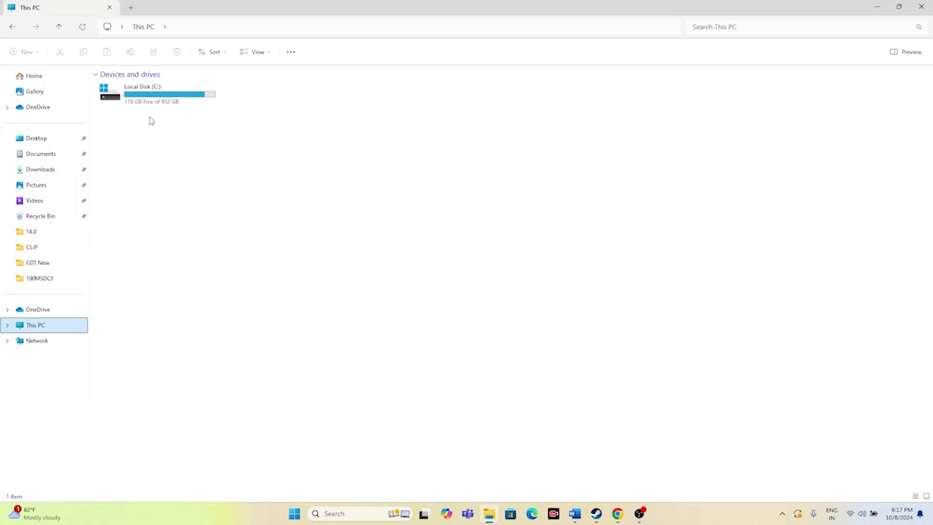
pyautogui.doubleClick(160, 97)
pyautogui.click(152, 199)
pyautogui.doubleClick(152, 199)
pyautogui.scroll(-2, 112, 229)
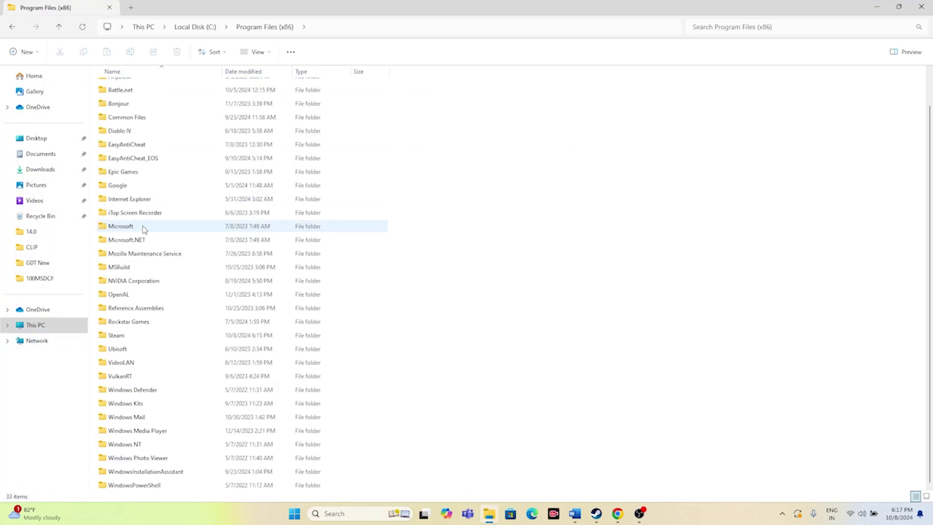
pyautogui.doubleClick(121, 334)
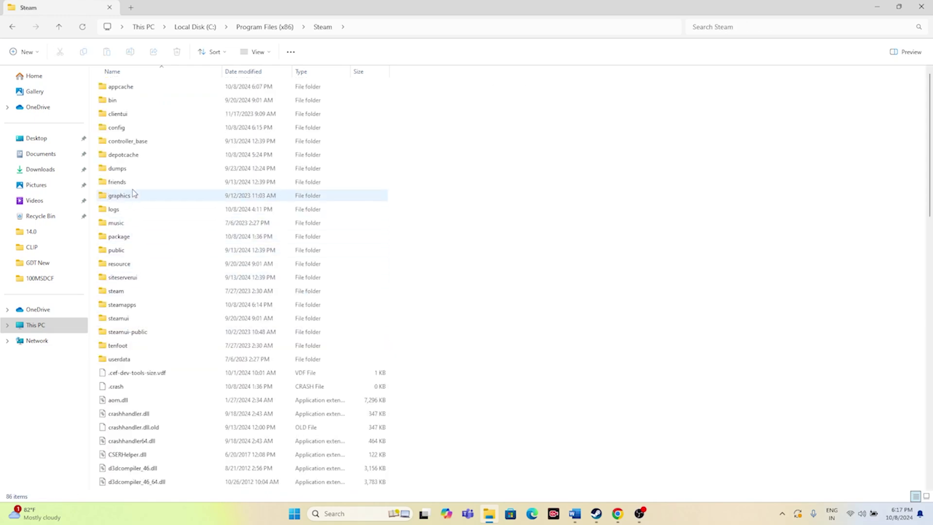
# Step: Open the SILENT HILL 2 game folder inside Steam's steamapps > common folder
pyautogui.click(128, 309)
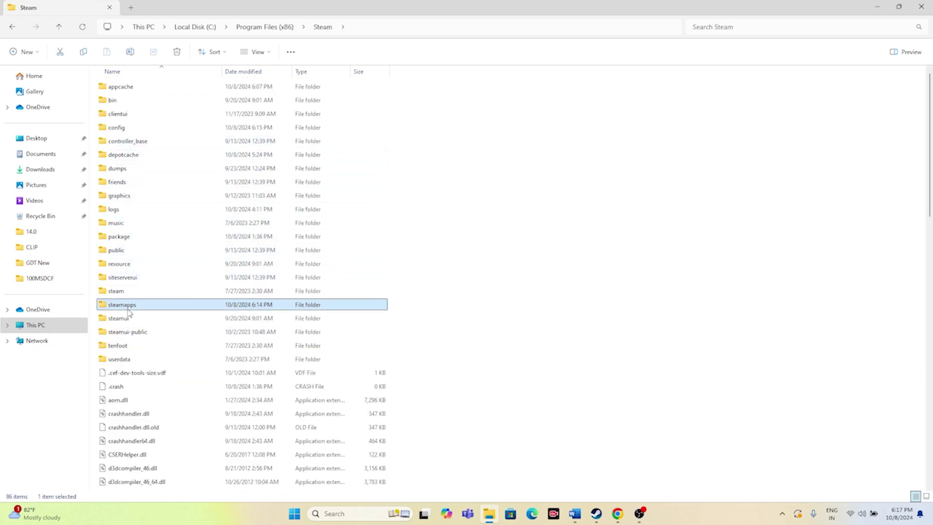
pyautogui.doubleClick(128, 308)
pyautogui.doubleClick(127, 88)
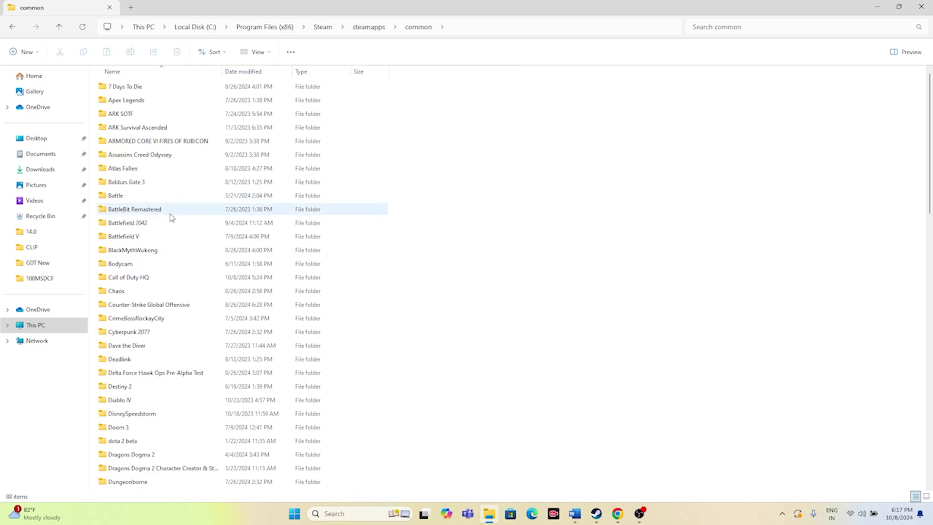
pyautogui.scroll(-12, 171, 216)
pyautogui.scroll(-7, 149, 251)
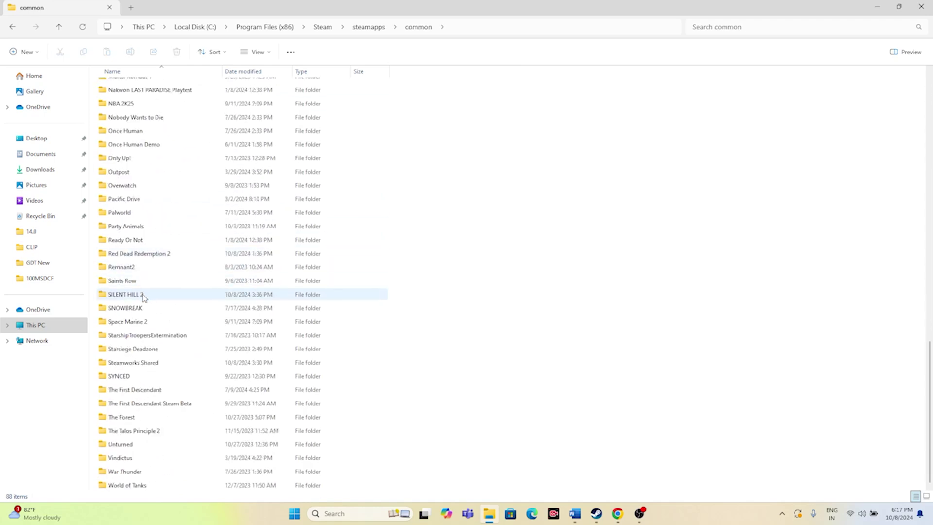
pyautogui.doubleClick(141, 295)
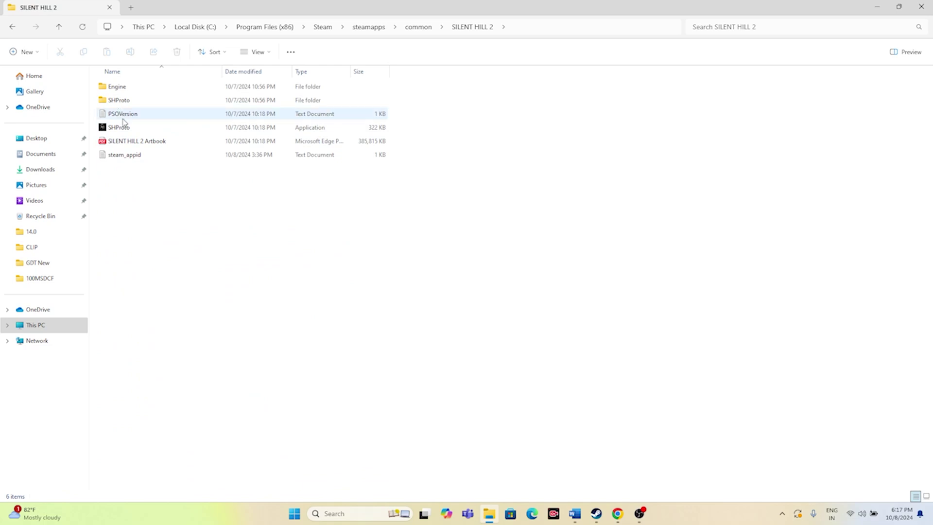
# Step: Locate the SHProto application in the SILENT HILL 2 folder and close the folder window
pyautogui.click(148, 128)
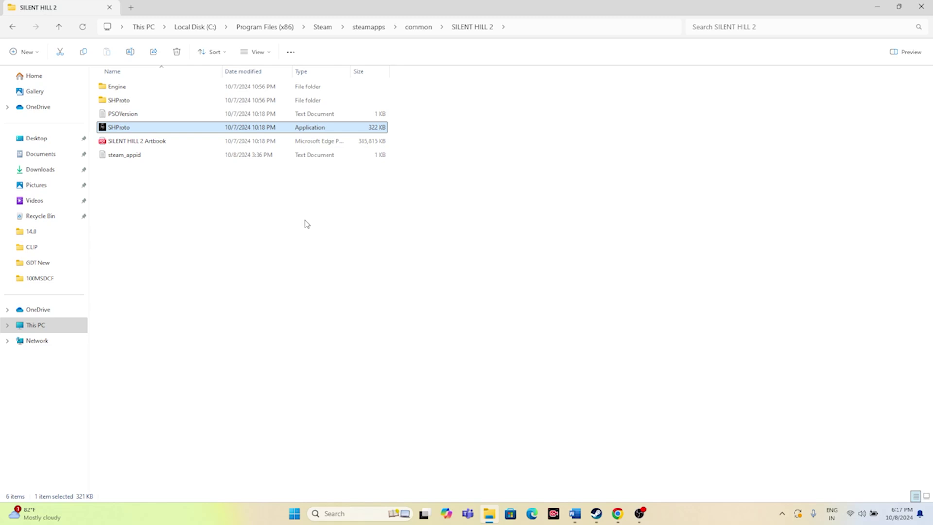
pyautogui.click(306, 224)
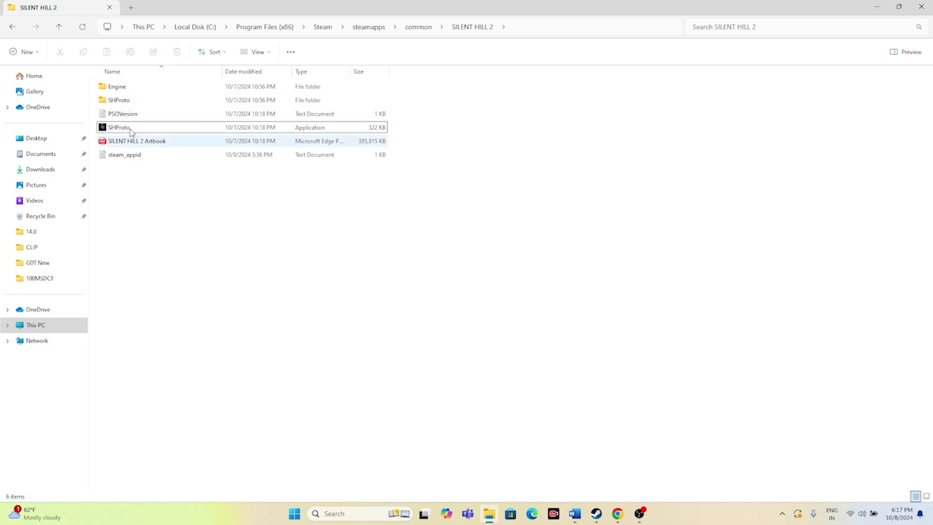
pyautogui.click(194, 131)
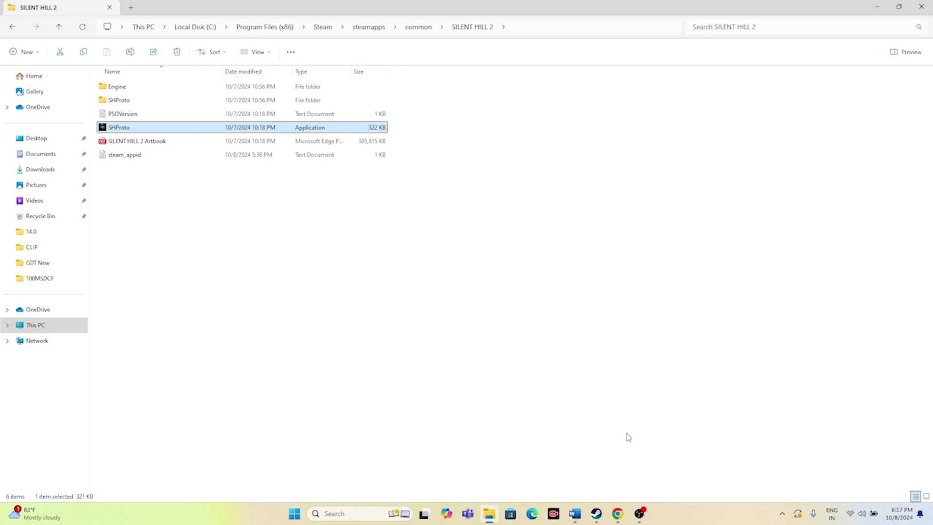
pyautogui.click(922, 9)
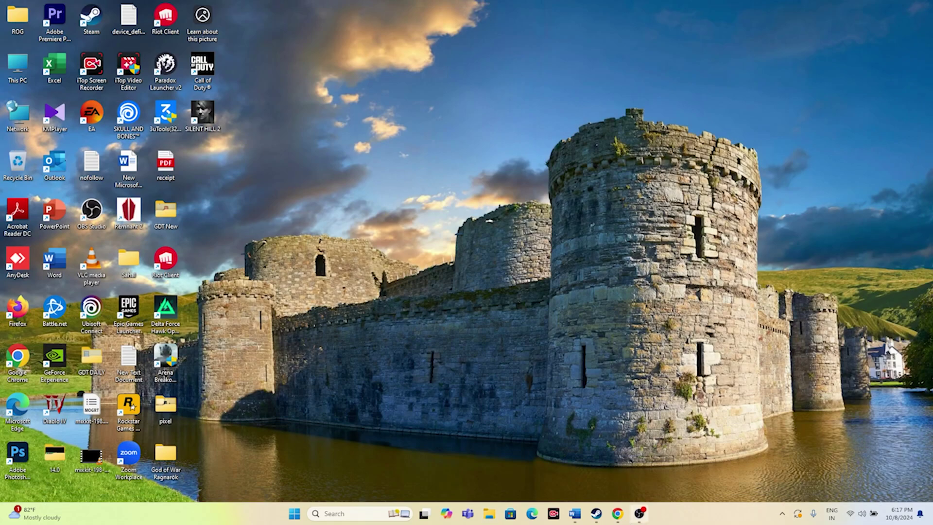
# Step: Switch to the Word troubleshooting list, highlight Step 3 on verifying game files and Step 4 on antivirus and firewall access, and minimise it
pyautogui.click(574, 513)
pyautogui.click(142, 171)
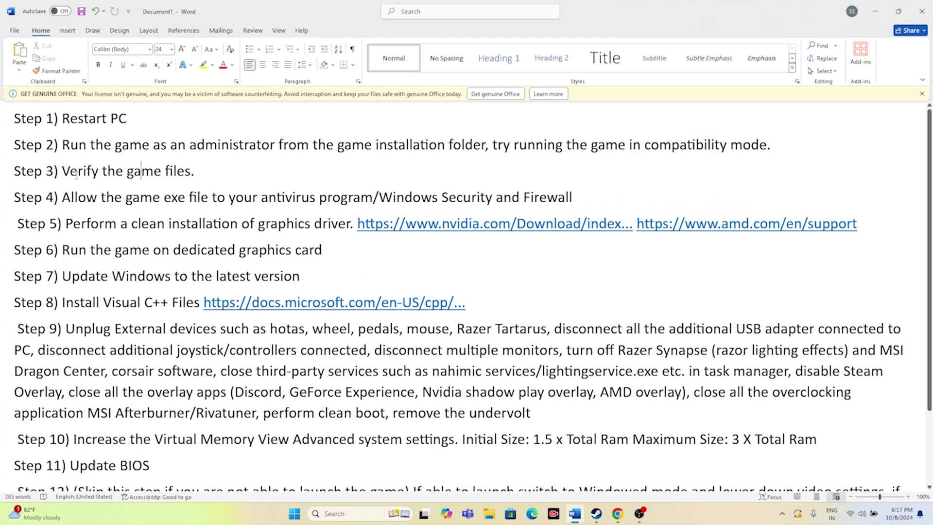
pyautogui.moveTo(63, 171); pyautogui.dragTo(5, 178)
pyautogui.click(207, 170)
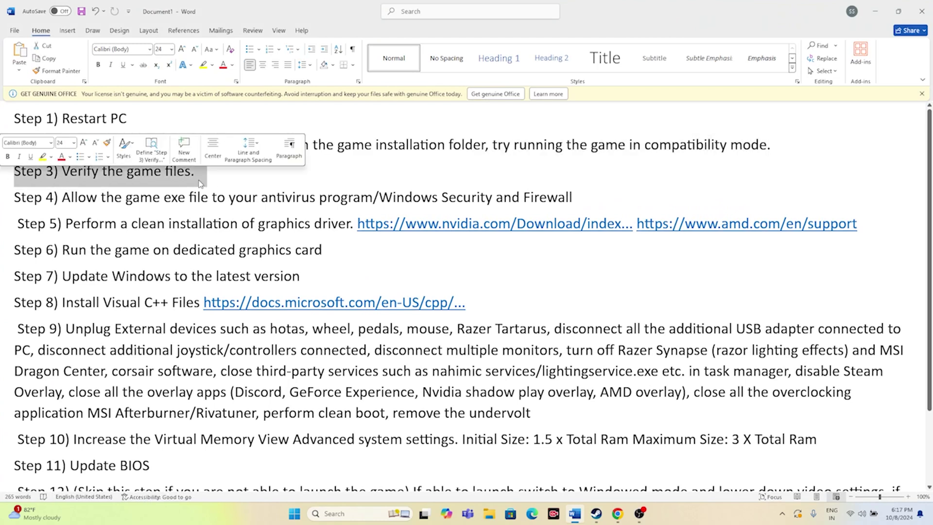
pyautogui.click(222, 180)
pyautogui.moveTo(15, 197); pyautogui.dragTo(572, 203)
pyautogui.click(607, 202)
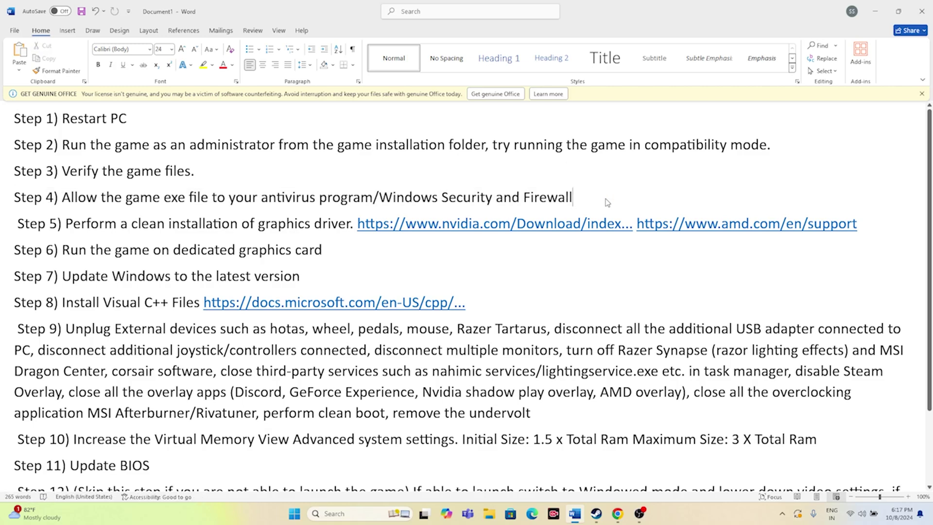
pyautogui.click(875, 12)
# Step: Open the list of apps allowed through Windows Defender Firewall from Control Panel's System and Security settings
pyautogui.click(333, 516)
pyautogui.write('con')
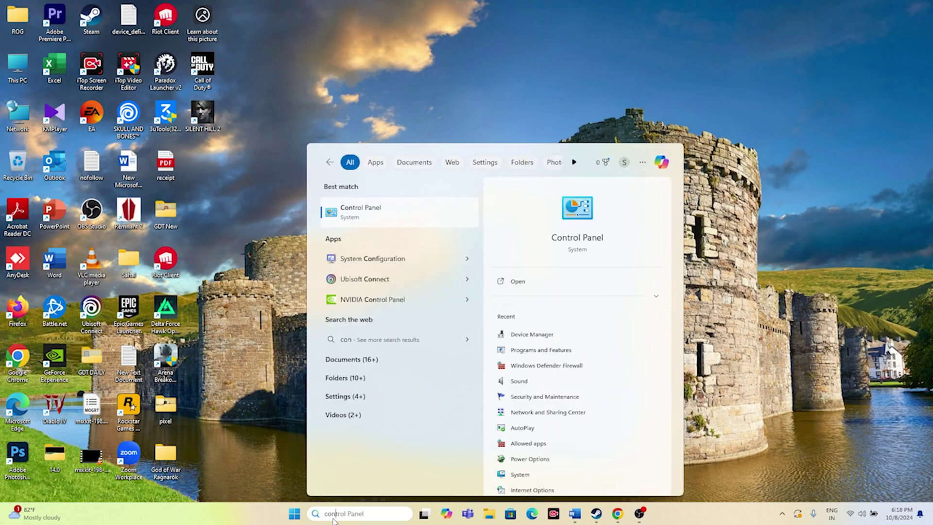
pyautogui.write('trol')
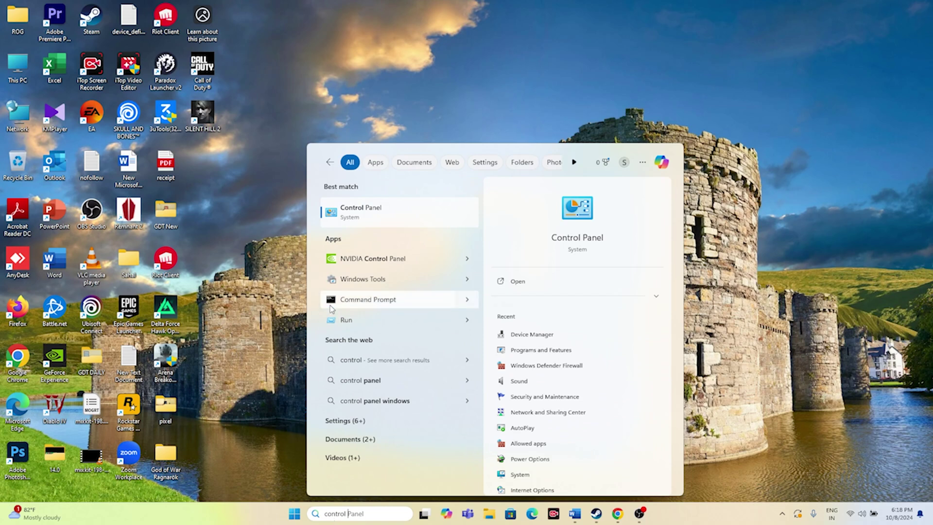
pyautogui.click(348, 214)
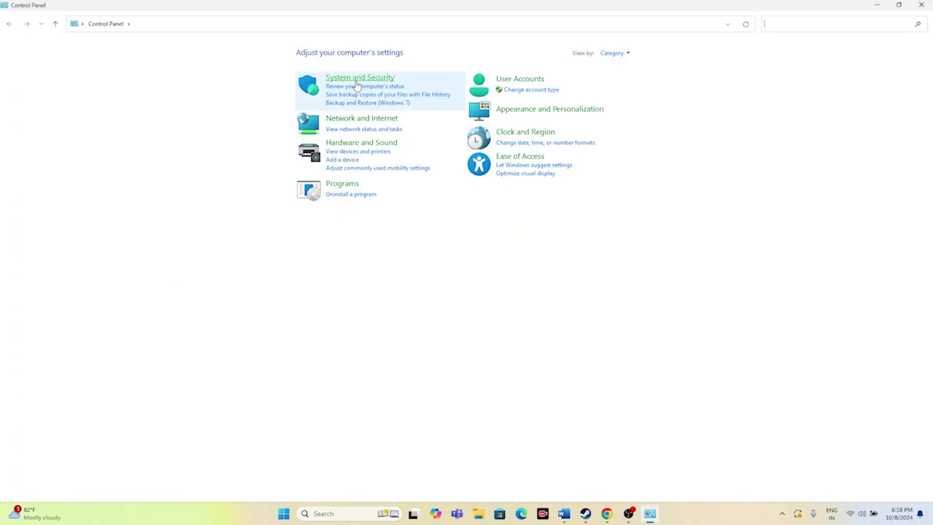
pyautogui.click(356, 81)
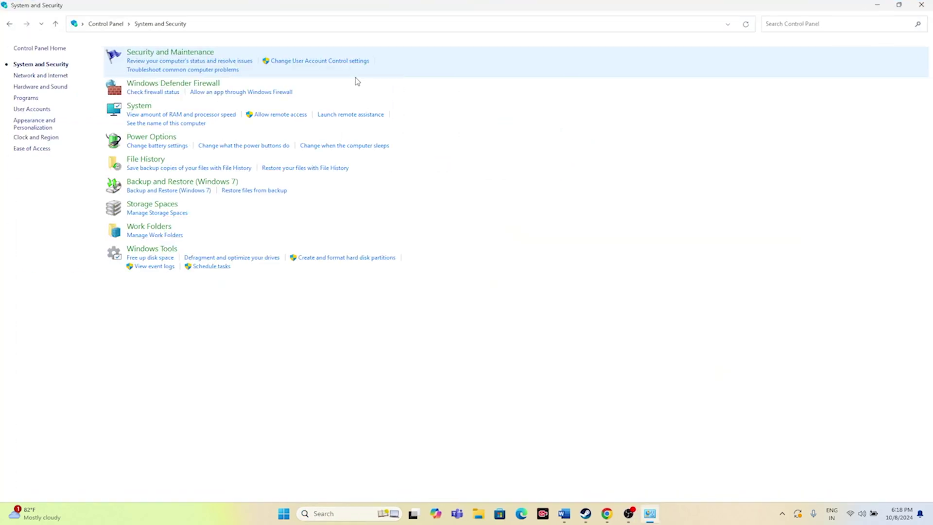
pyautogui.click(209, 85)
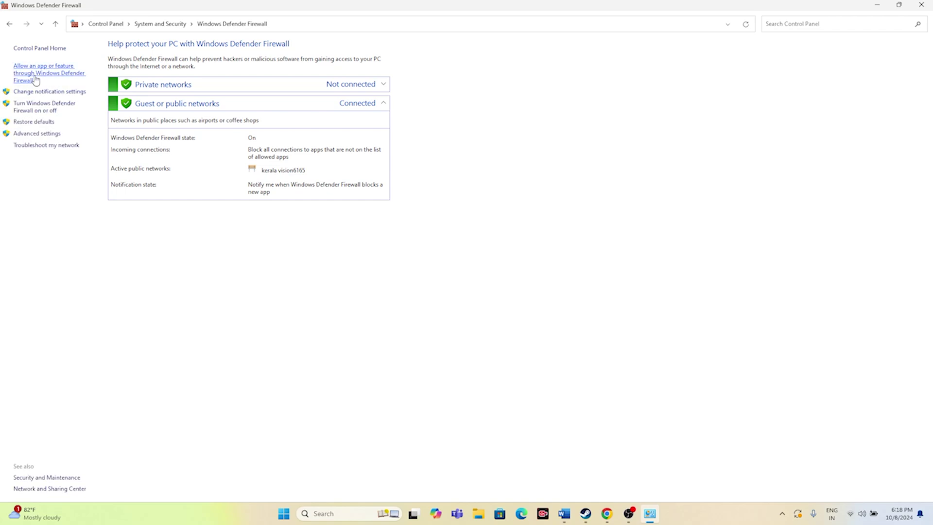
pyautogui.click(33, 73)
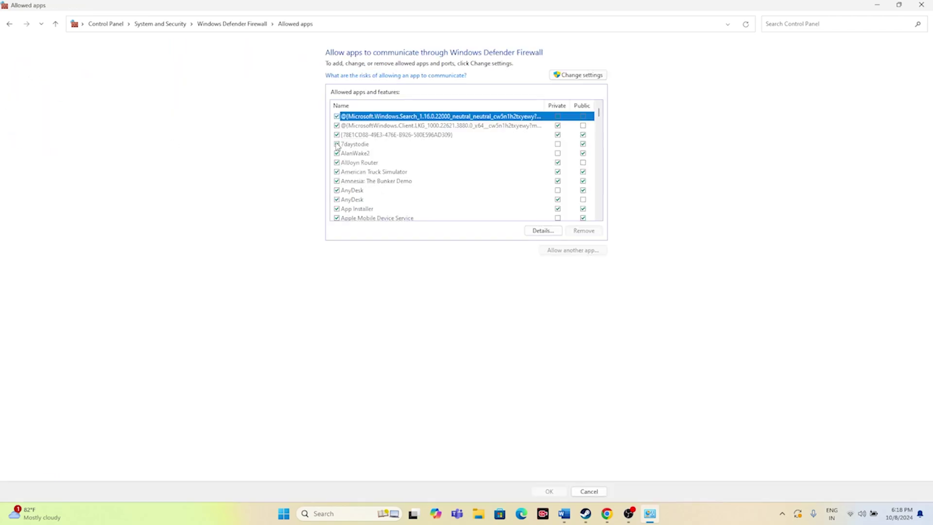
# Step: Look for SILENT HILL 2 in the firewall's allowed apps and features, checking its private and public network access
pyautogui.scroll(-5, 357, 145)
pyautogui.scroll(-10, 358, 145)
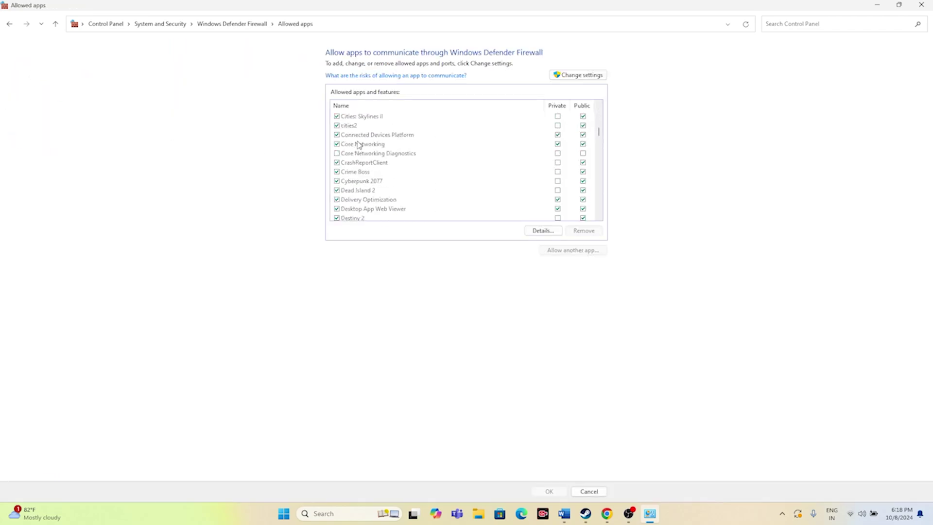
pyautogui.scroll(-12, 358, 144)
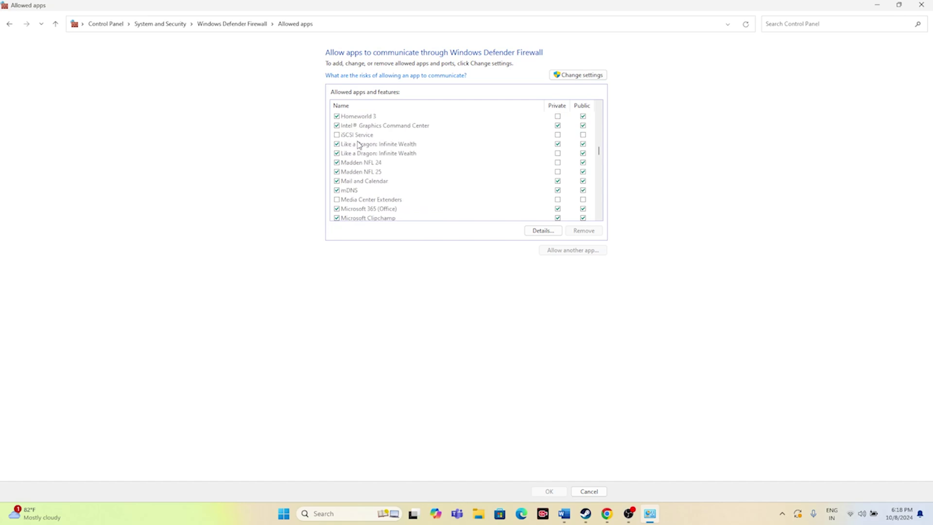
pyautogui.scroll(-15, 359, 154)
pyautogui.scroll(-6, 359, 155)
pyautogui.scroll(-2, 365, 178)
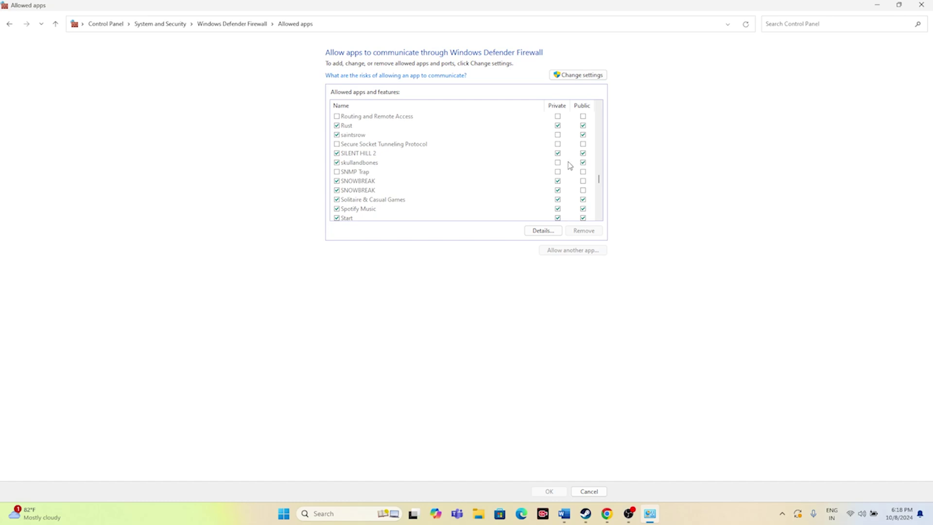
# Step: Unlock the allowed apps settings and start browsing for another app to allow through the firewall
pyautogui.click(575, 77)
pyautogui.click(567, 251)
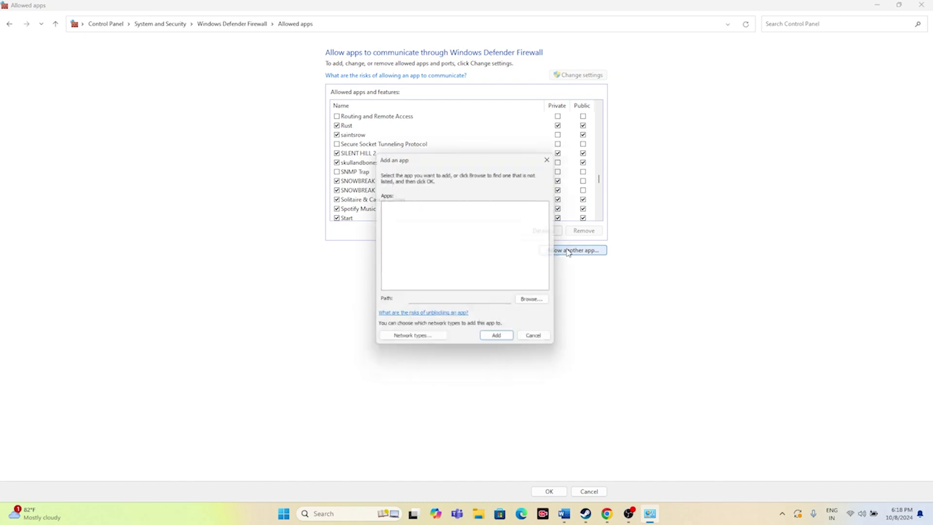
pyautogui.click(537, 304)
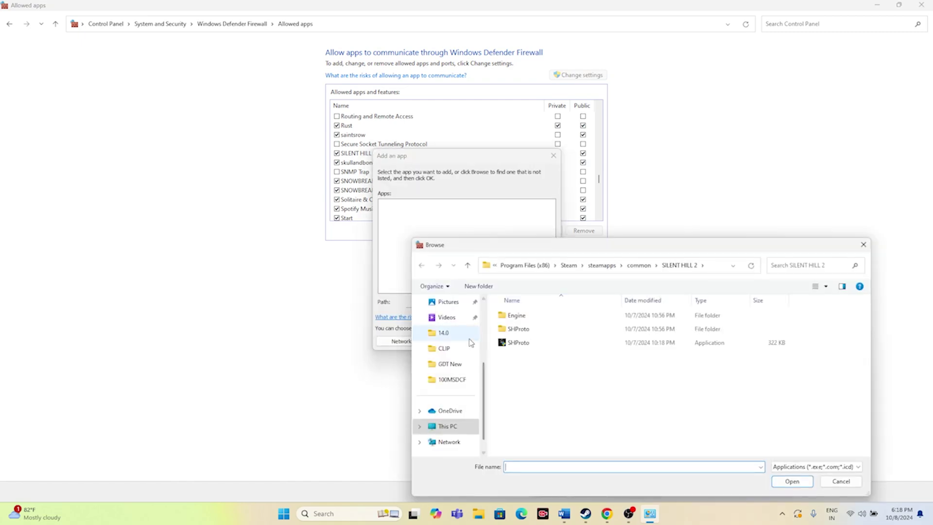
# Step: Browse to the Steam folder under Program Files (x86) on Local Disk (C:) for the app to allow
pyautogui.scroll(-3, 447, 369)
pyautogui.click(447, 410)
pyautogui.doubleClick(566, 323)
pyautogui.doubleClick(557, 420)
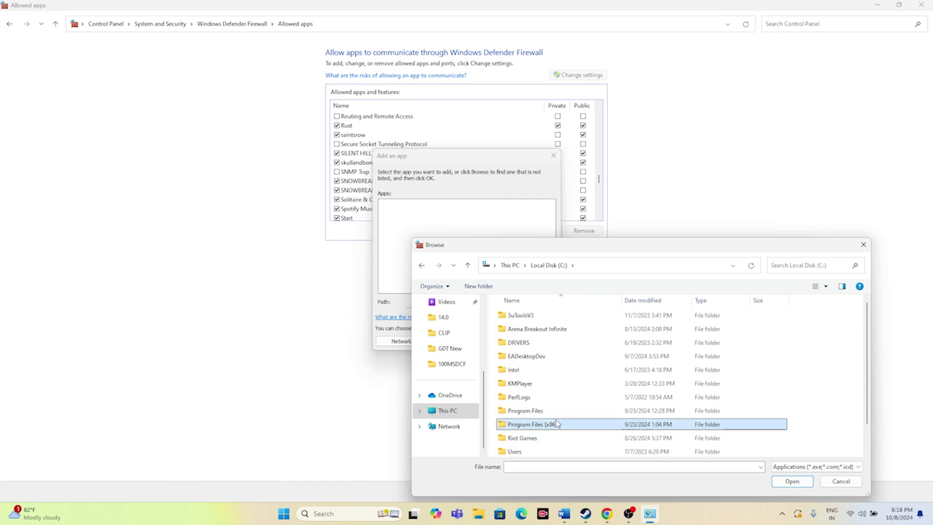
pyautogui.scroll(-5, 555, 379)
pyautogui.doubleClick(533, 409)
pyautogui.scroll(-4, 539, 389)
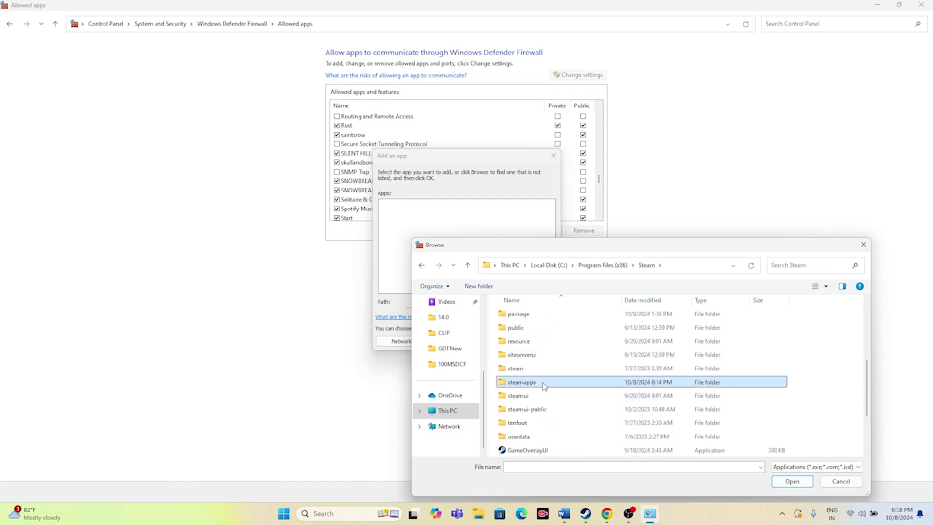
# Step: Choose the SHProto application from steamapps > common > SILENT HILL 2 as the app to allow
pyautogui.doubleClick(544, 382)
pyautogui.doubleClick(537, 316)
pyautogui.scroll(-8, 539, 336)
pyautogui.scroll(-5, 544, 382)
pyautogui.scroll(-7, 544, 381)
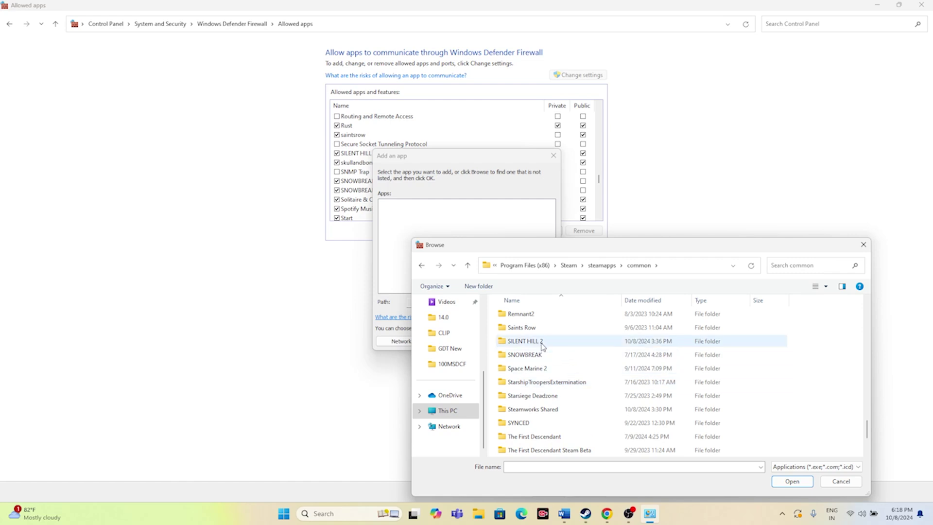
pyautogui.doubleClick(535, 341)
pyautogui.click(534, 343)
pyautogui.click(797, 486)
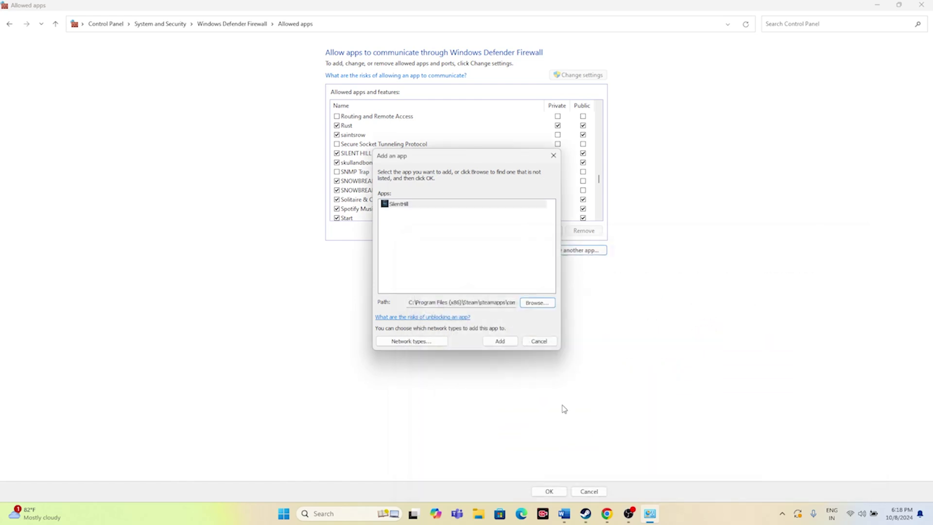
# Step: Try to add SilentHill to the firewall's allowed apps, dismiss the dialog and close the allowed apps window
pyautogui.click(499, 341)
pyautogui.click(522, 289)
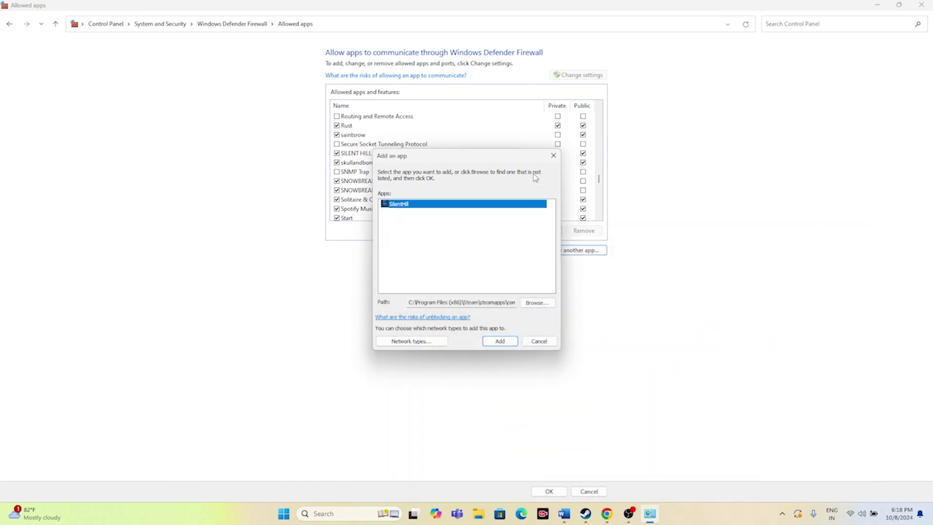
pyautogui.click(553, 155)
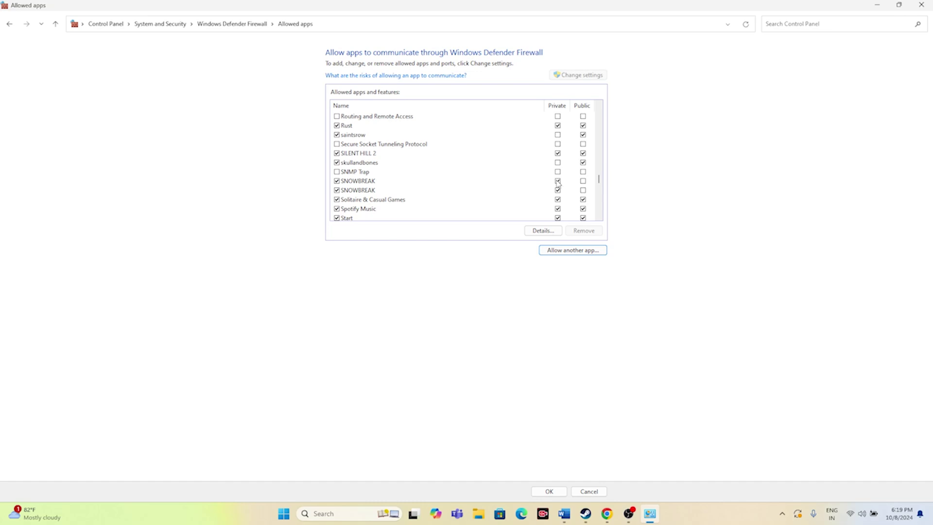
pyautogui.click(921, 4)
# Step: Glance at Steam, return to the Word list, highlight Step 5 on clean installation of the graphics driver, and minimise it
pyautogui.click(596, 513)
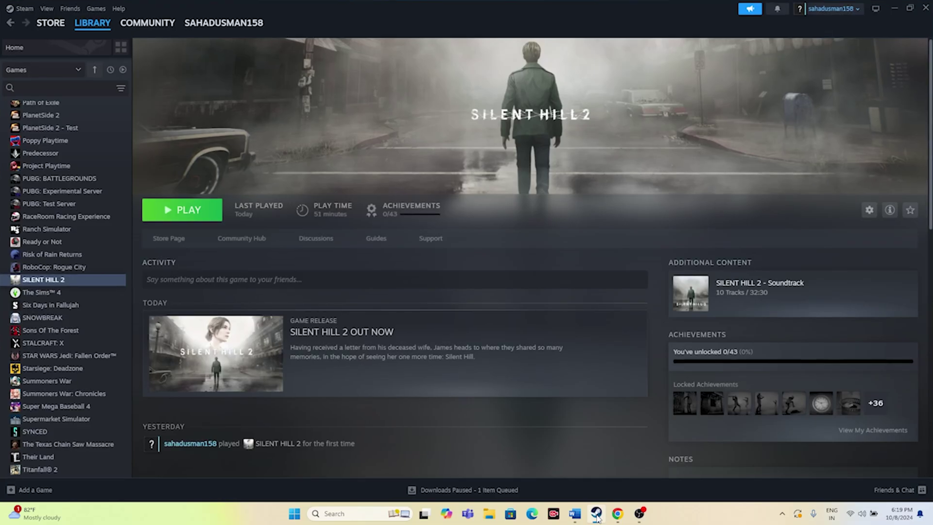
pyautogui.click(596, 514)
pyautogui.click(575, 514)
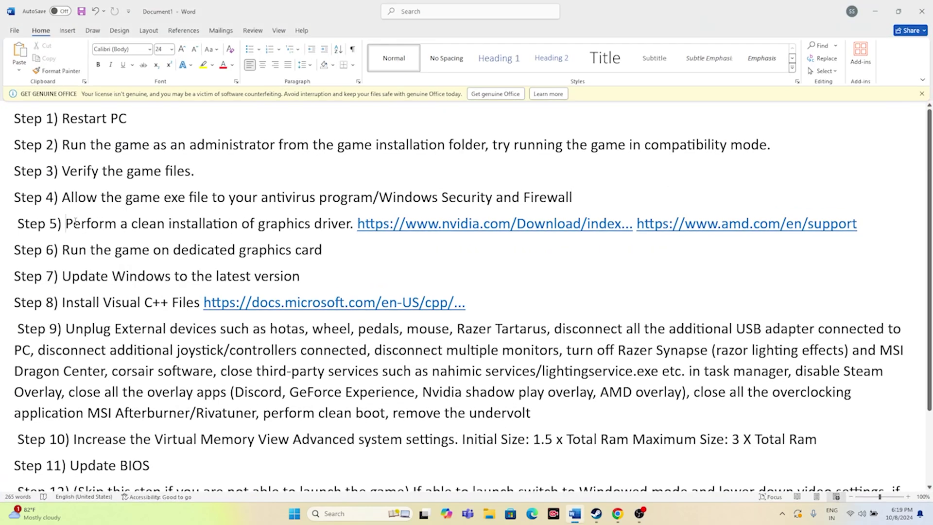
pyautogui.moveTo(75, 222); pyautogui.dragTo(184, 221)
pyautogui.moveTo(251, 221); pyautogui.dragTo(348, 224)
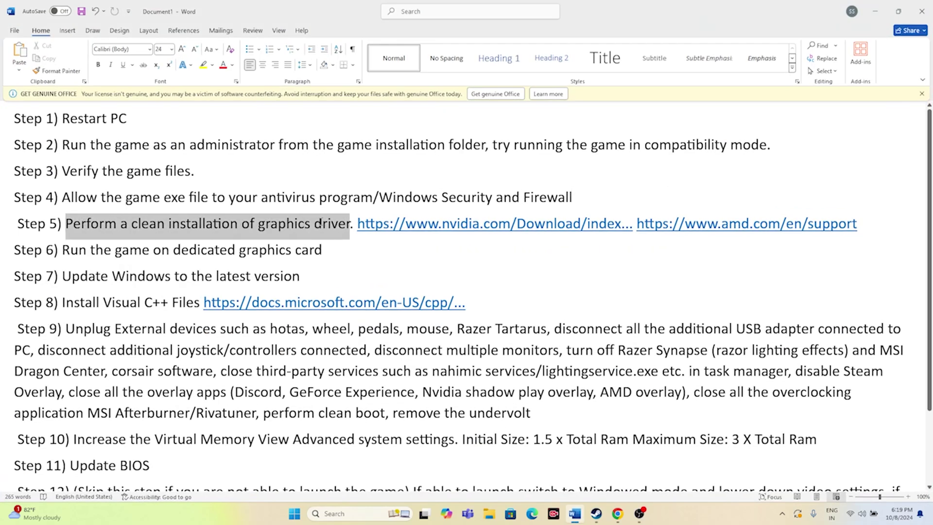
pyautogui.click(250, 224)
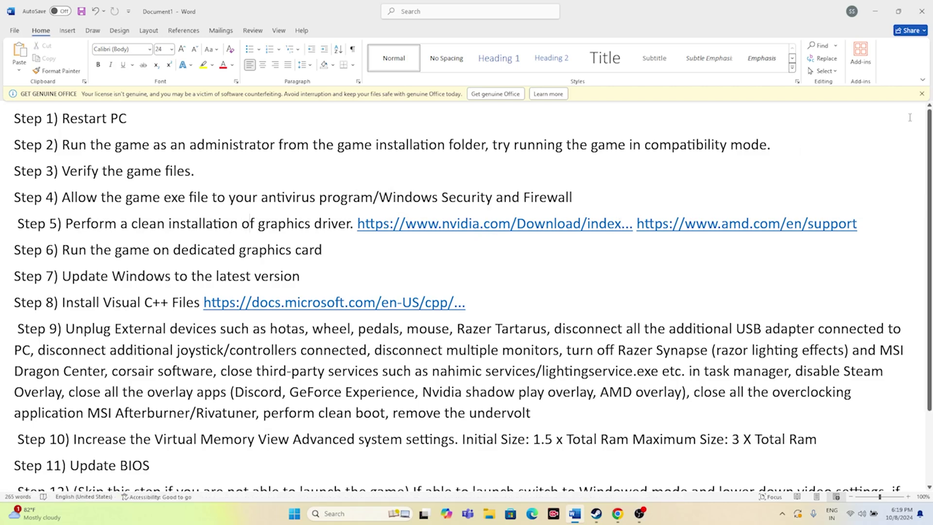
pyautogui.click(874, 11)
# Step: Switch to Chrome, accept all cookies on NVIDIA's driver page and view its Manual Driver Search form
pyautogui.click(618, 514)
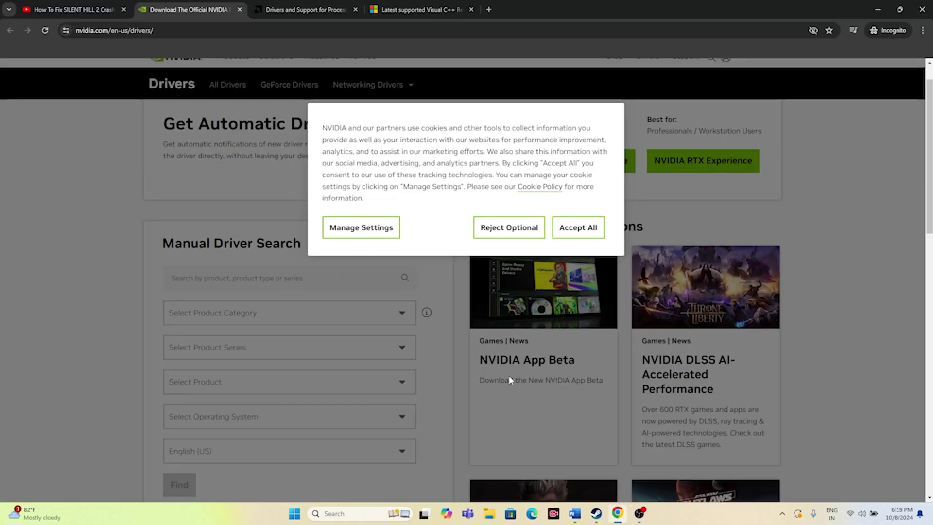
pyautogui.click(570, 234)
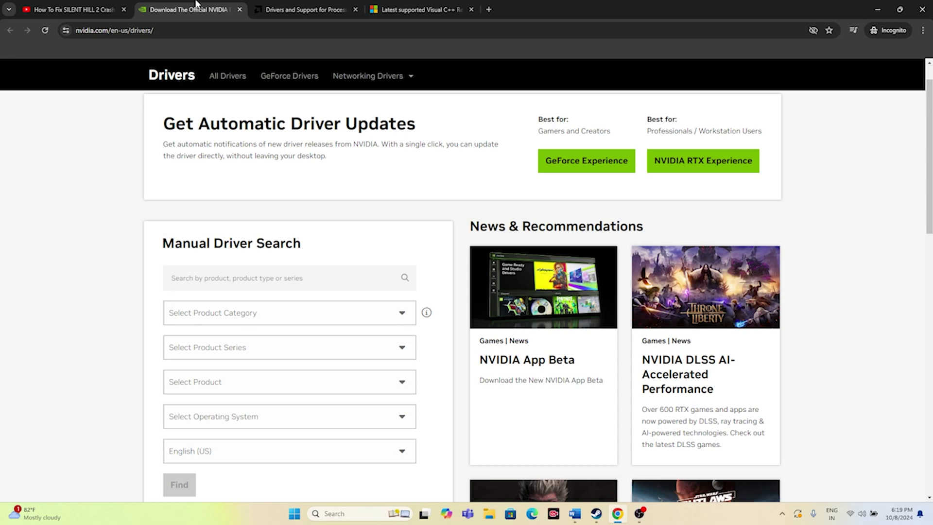
pyautogui.click(274, 6)
pyautogui.click(210, 6)
pyautogui.scroll(-3, 905, 229)
pyautogui.scroll(1, 907, 229)
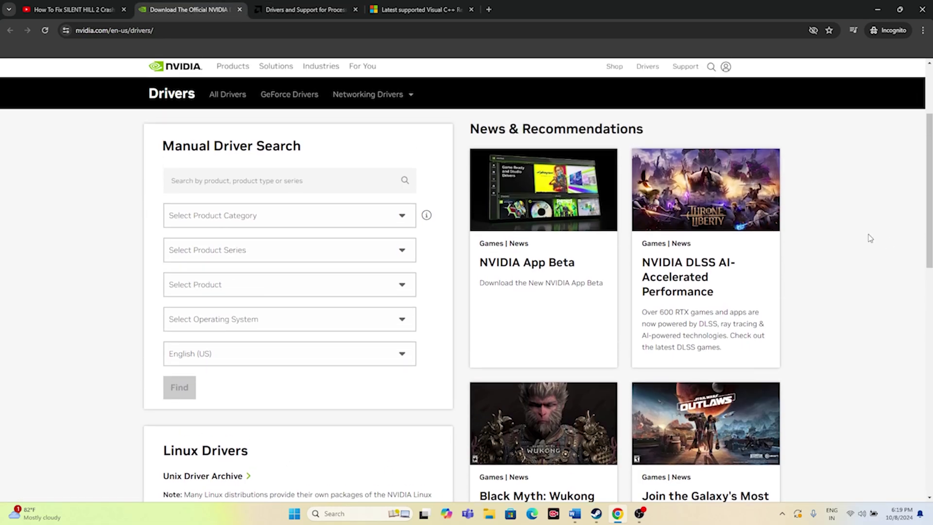
# Step: Search NVIDIA drivers for GeForce, GeForce RTX 40 Series (Notebooks), GeForce RTX 4090 Laptop GPU on Windows 11
pyautogui.click(205, 225)
pyautogui.click(193, 245)
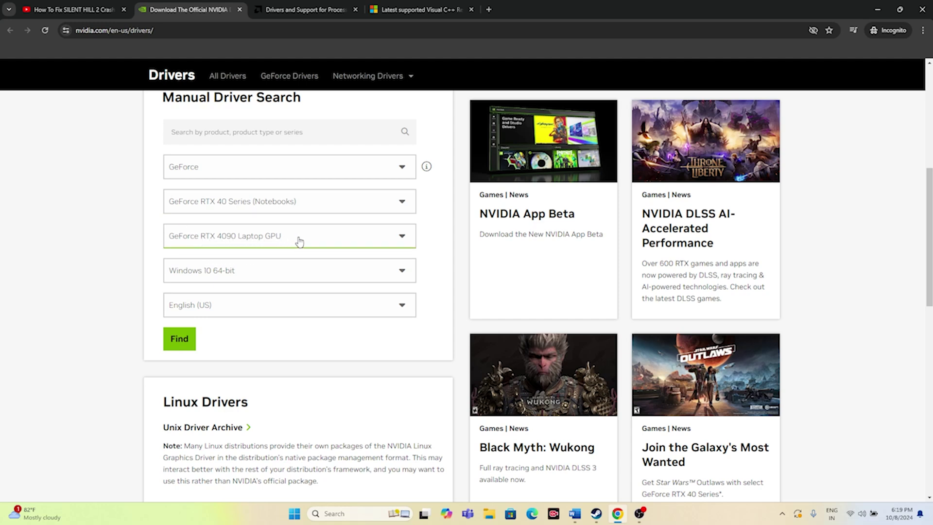
pyautogui.click(228, 271)
pyautogui.click(224, 315)
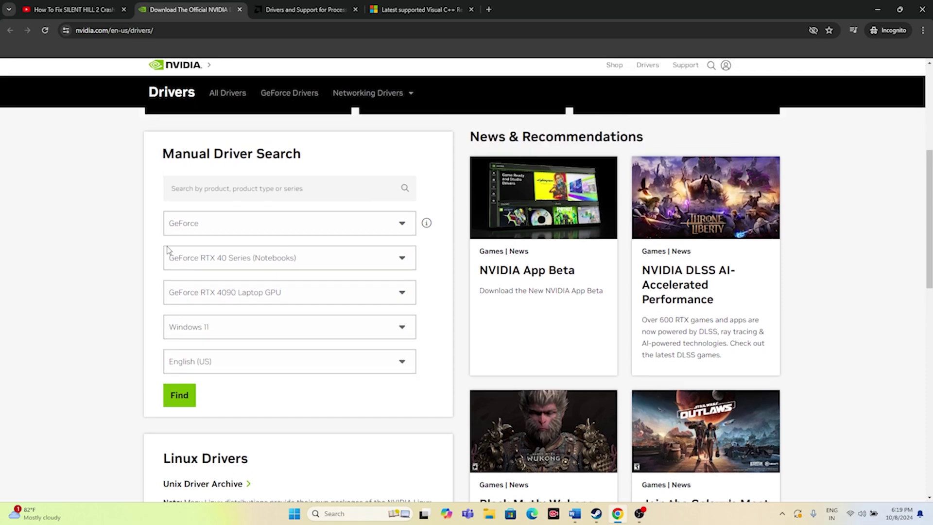
pyautogui.scroll(-2, 240, 250)
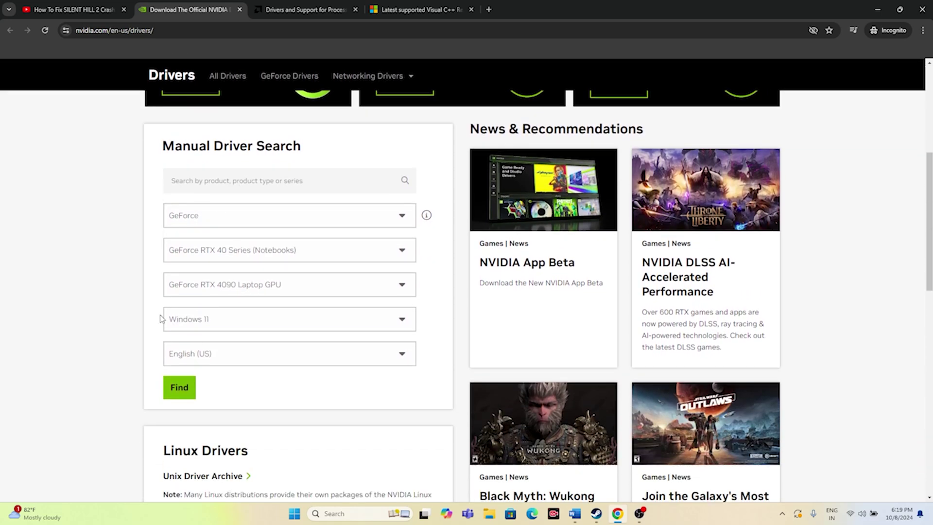
pyautogui.click(182, 386)
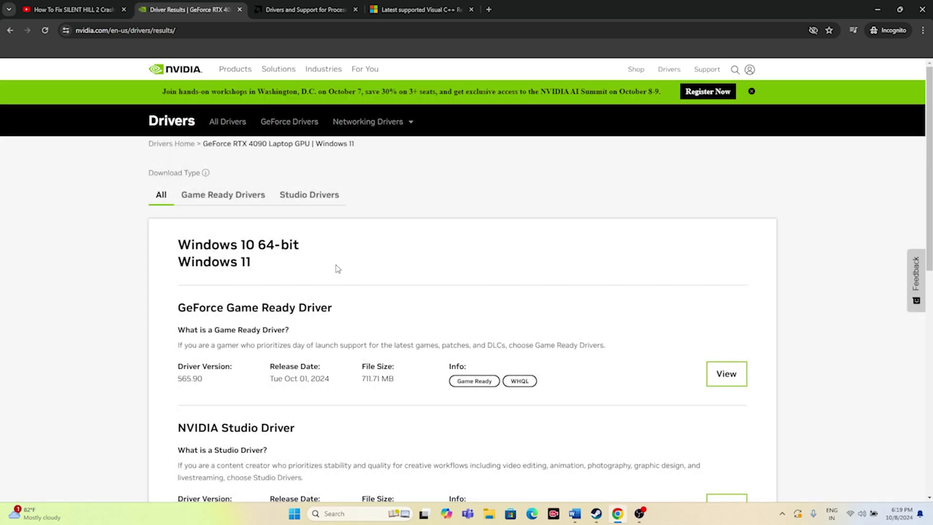
# Step: Examine the supported Windows versions and the Game Ready Driver's version in the NVIDIA results
pyautogui.moveTo(179, 242); pyautogui.dragTo(324, 246)
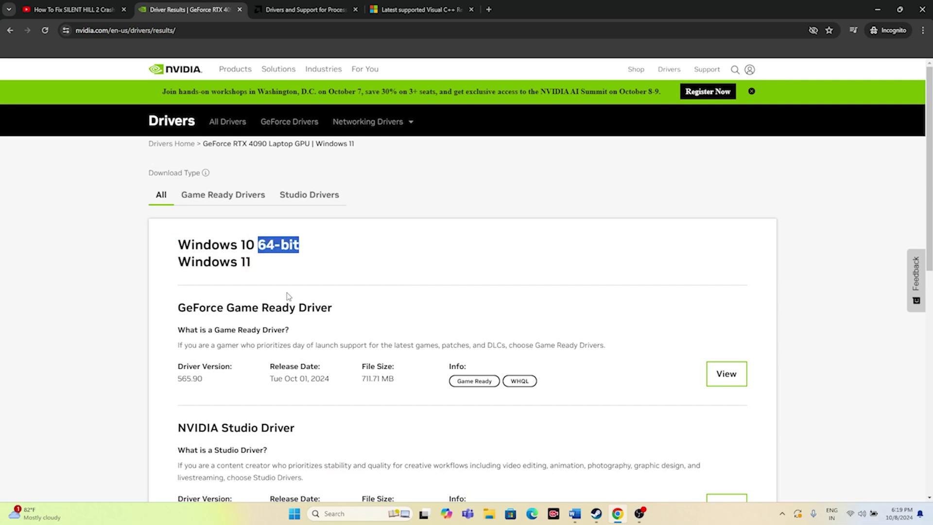
pyautogui.click(191, 388)
pyautogui.moveTo(177, 379); pyautogui.dragTo(204, 380)
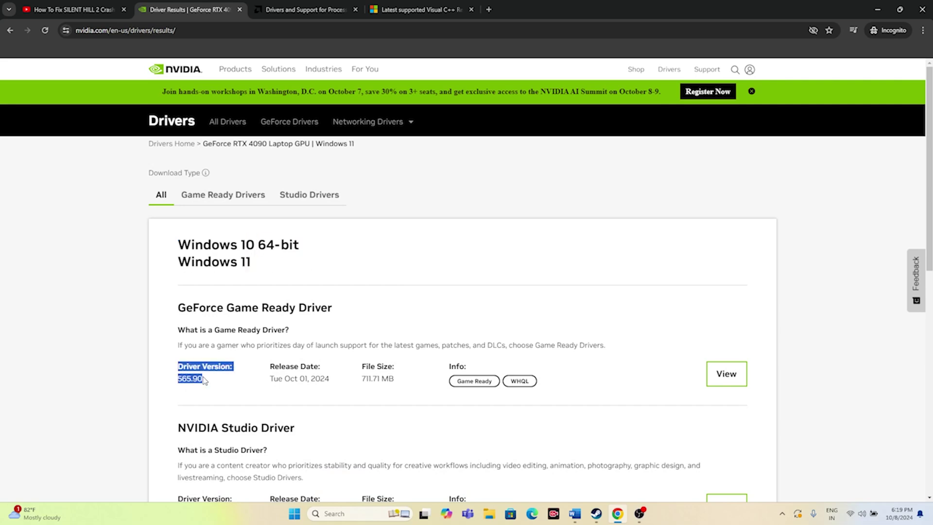
pyautogui.click(202, 379)
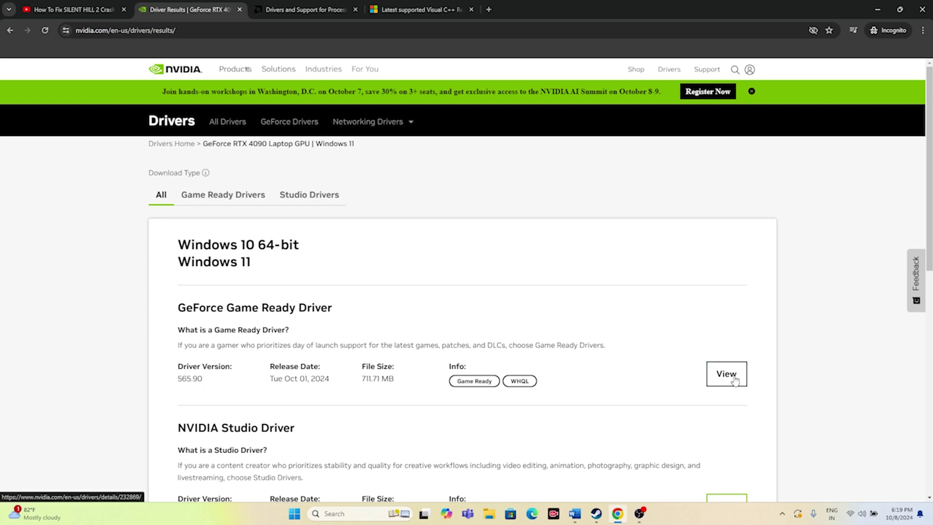
# Step: On AMD's driver page, submit Graphics, Radeon RX, Radeon RX 5000 Series and AMD Radeon RX 5700 XT as the product
pyautogui.click(306, 10)
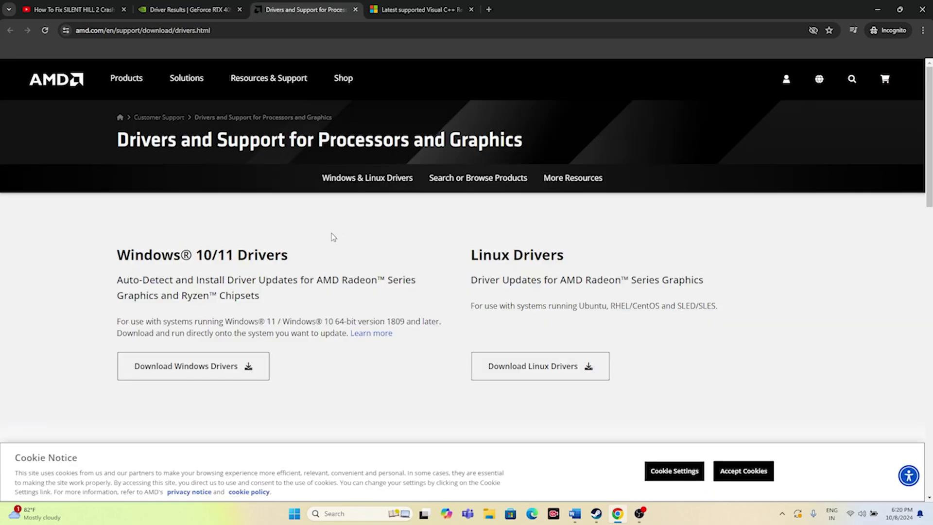
pyautogui.scroll(-7, 380, 258)
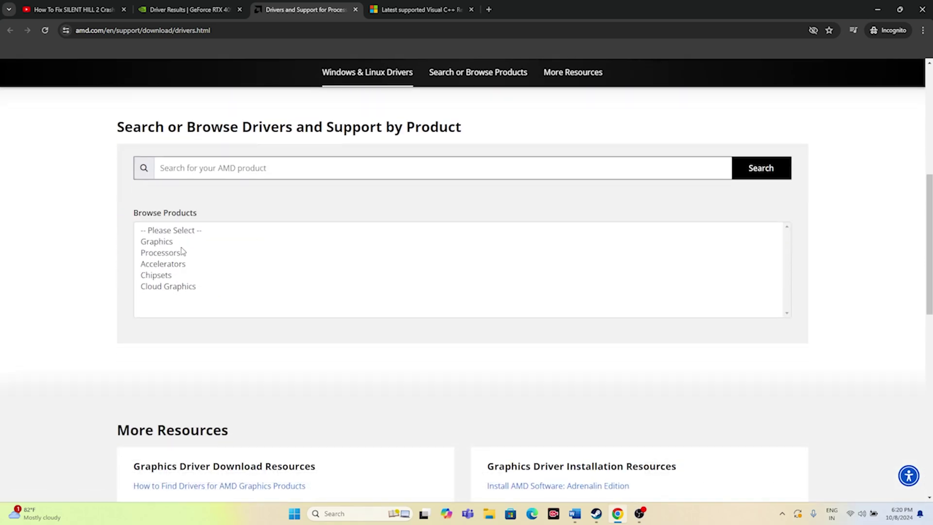
pyautogui.click(166, 243)
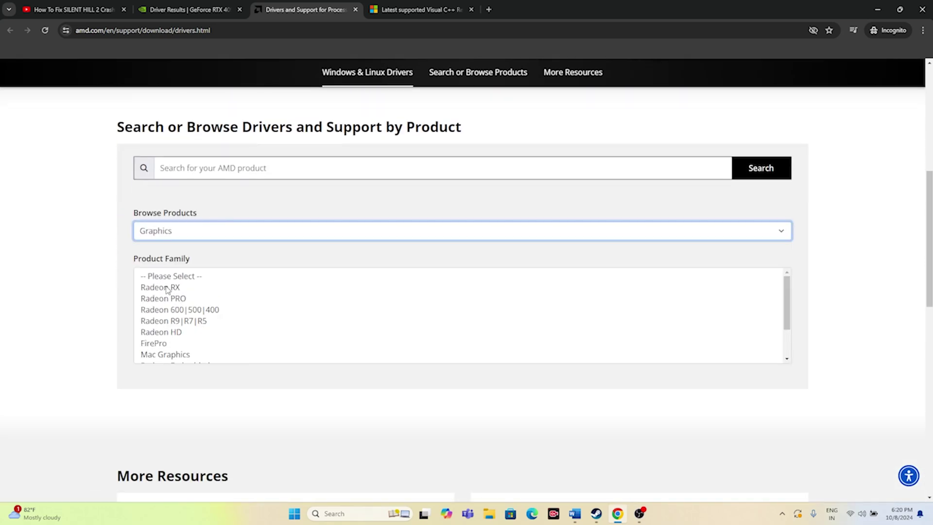
pyautogui.click(165, 288)
pyautogui.scroll(-1, 260, 289)
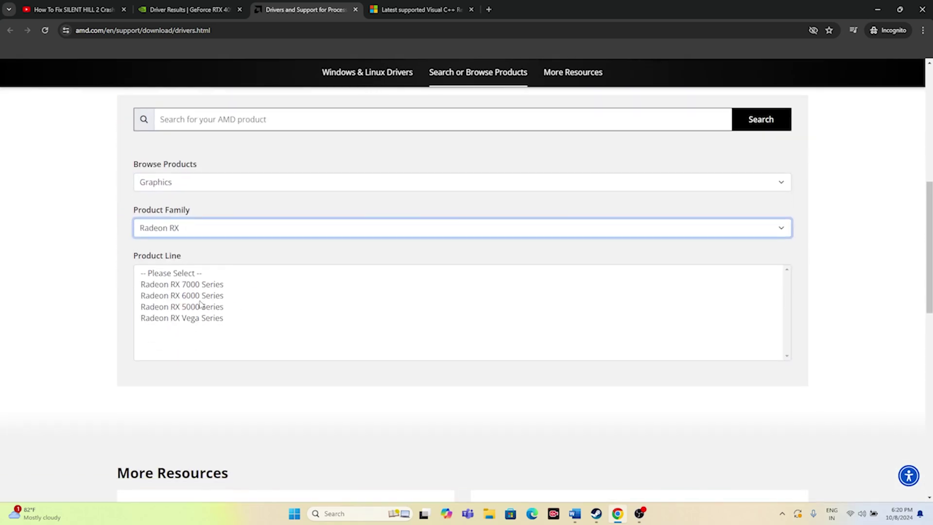
pyautogui.click(199, 306)
pyautogui.click(217, 343)
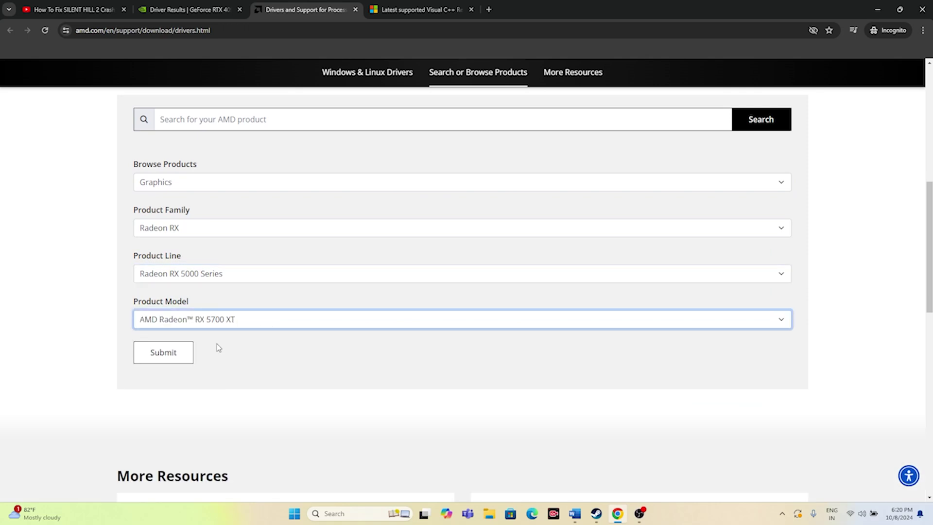
pyautogui.click(170, 357)
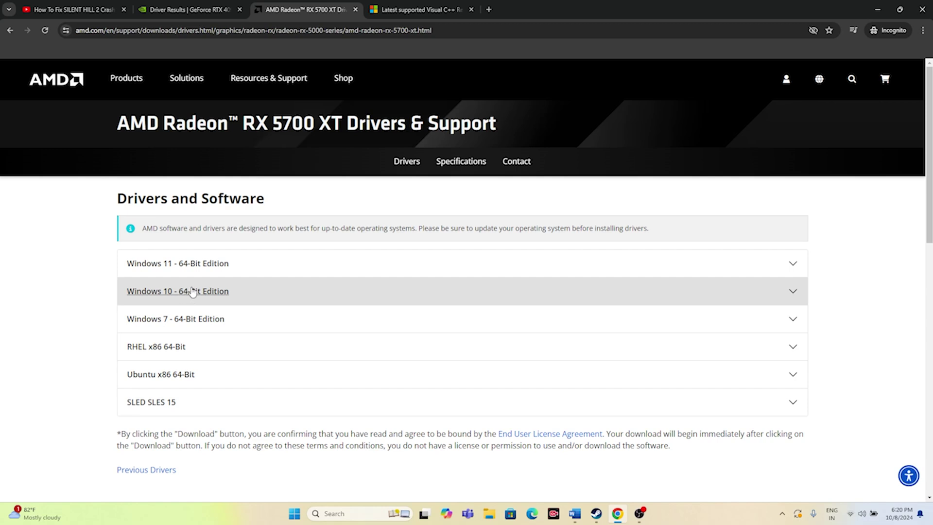
# Step: View Microsoft's Visual C++ Redistributable page and highlight the X64 entry in the latest version's download table
pyautogui.click(439, 6)
pyautogui.moveTo(455, 263); pyautogui.dragTo(256, 227)
pyautogui.click(462, 265)
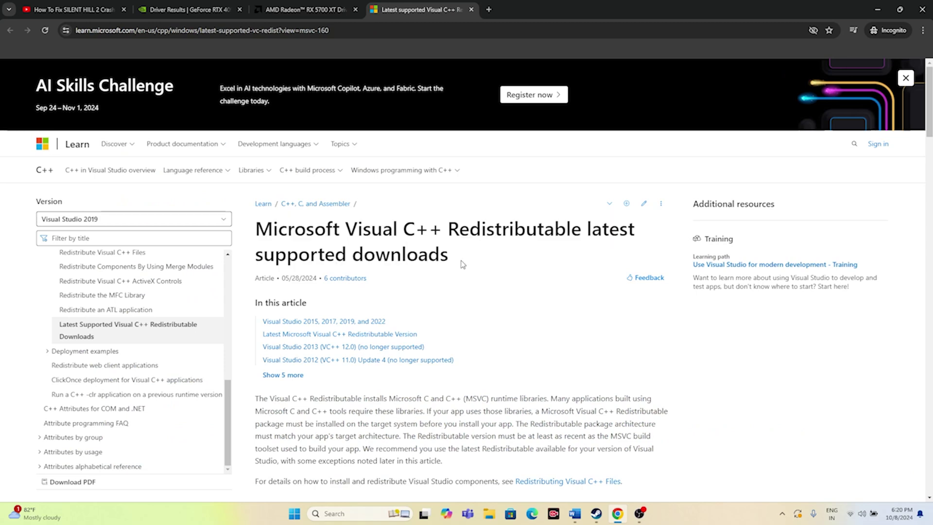
pyautogui.scroll(-10, 463, 265)
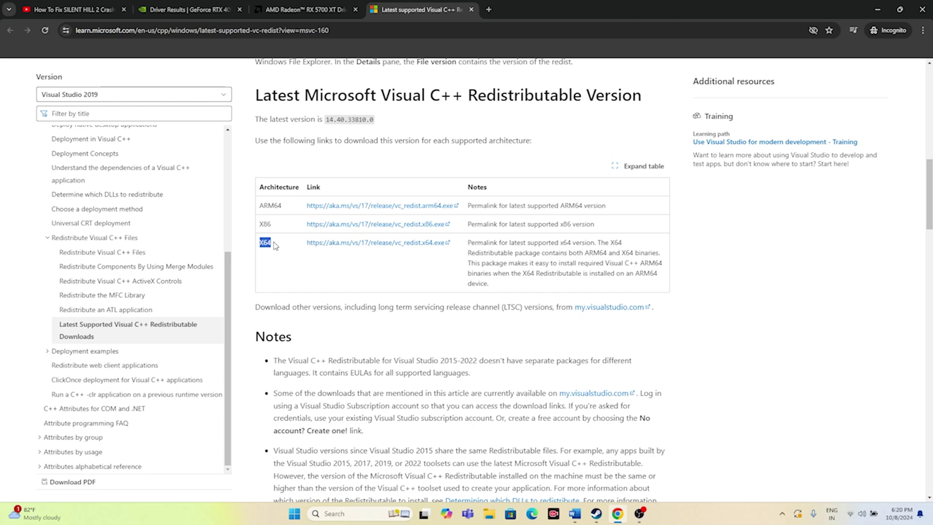
pyautogui.click(319, 267)
# Step: Switch to the Word list, highlight Step 6 on running the game on the dedicated graphics card, and minimise it
pyautogui.click(574, 514)
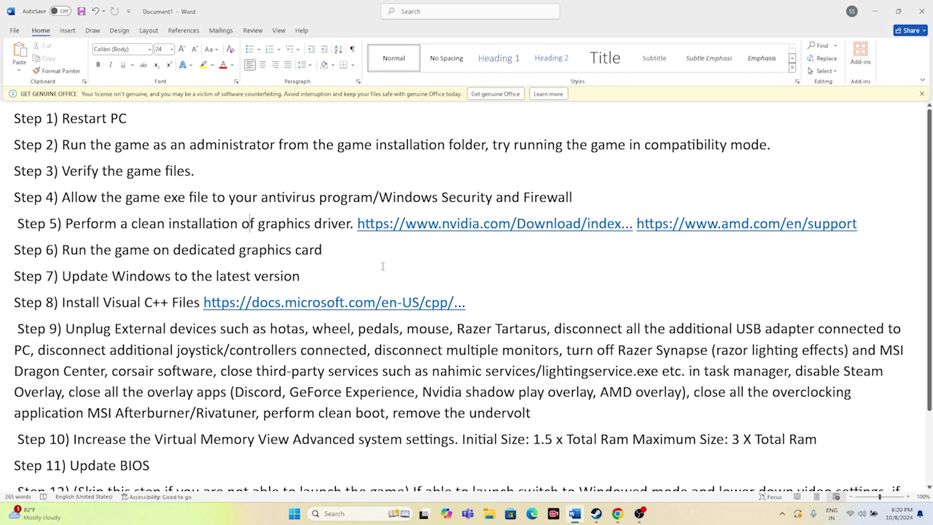
pyautogui.moveTo(334, 248); pyautogui.dragTo(11, 249)
pyautogui.click(418, 261)
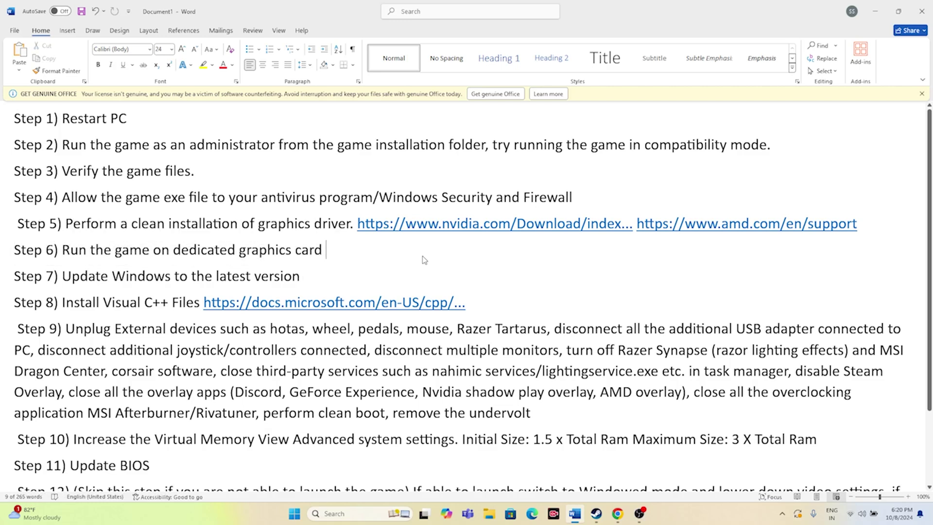
pyautogui.click(874, 11)
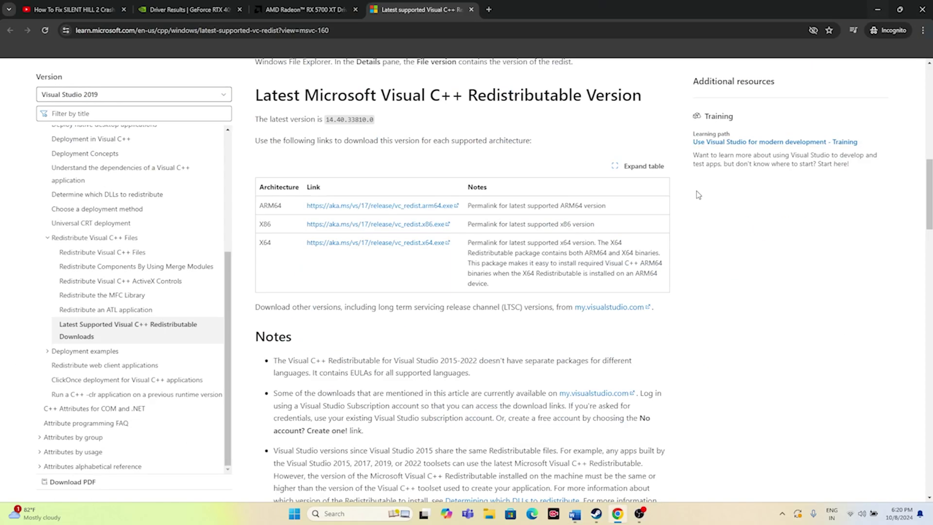
# Step: Open Windows Graphics settings and look through the custom app list for the SilentHill entry
pyautogui.click(363, 515)
pyautogui.write('graphics settingss')
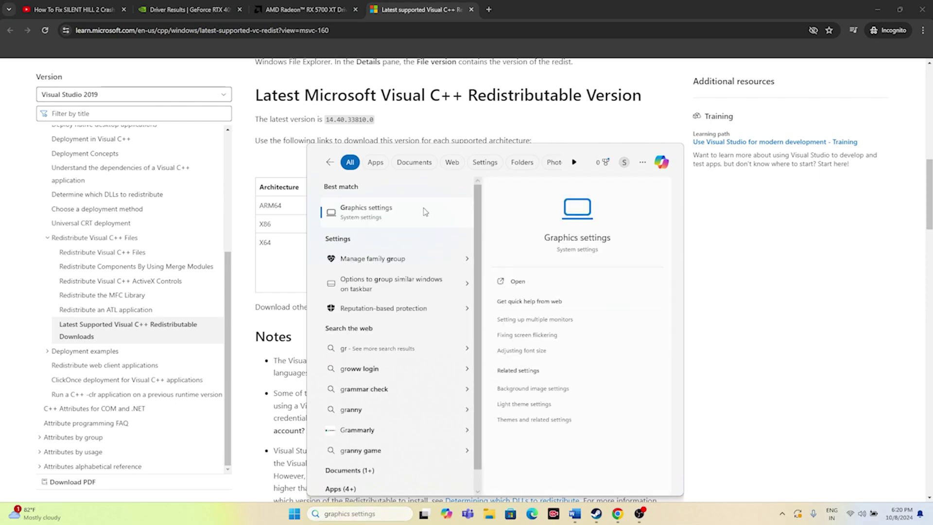
pyautogui.click(424, 207)
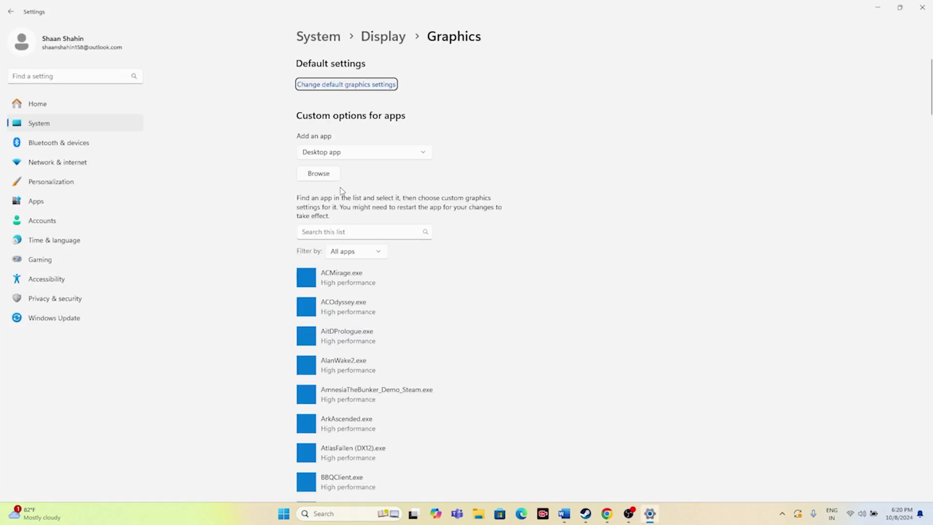
pyautogui.scroll(-15, 604, 171)
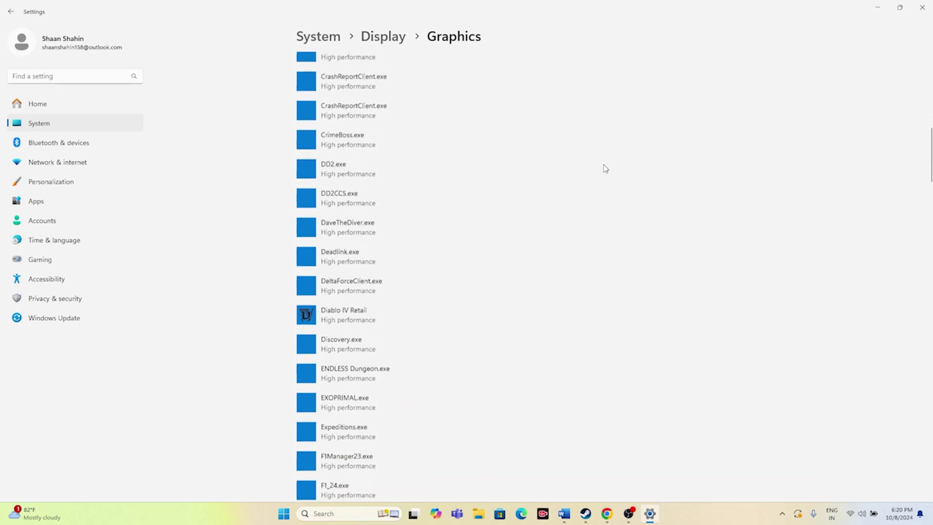
pyautogui.scroll(-16, 605, 168)
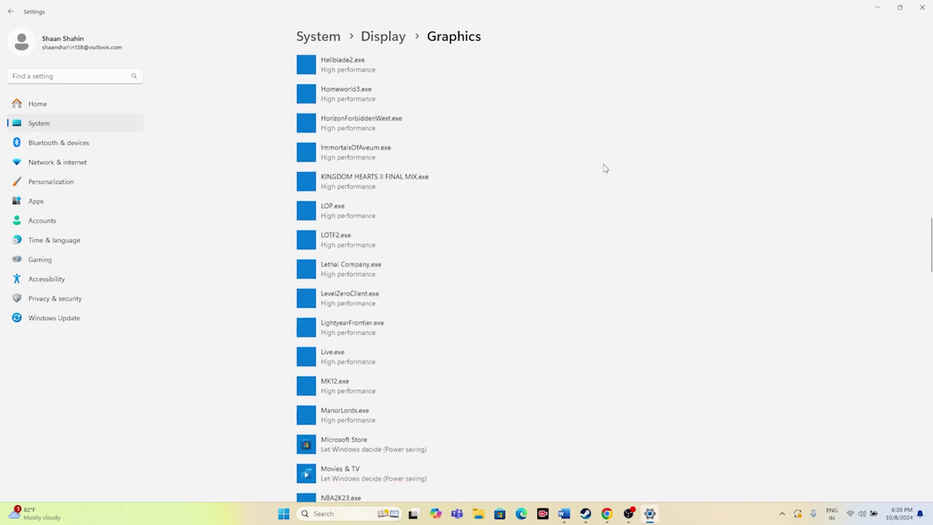
pyautogui.scroll(-16, 605, 169)
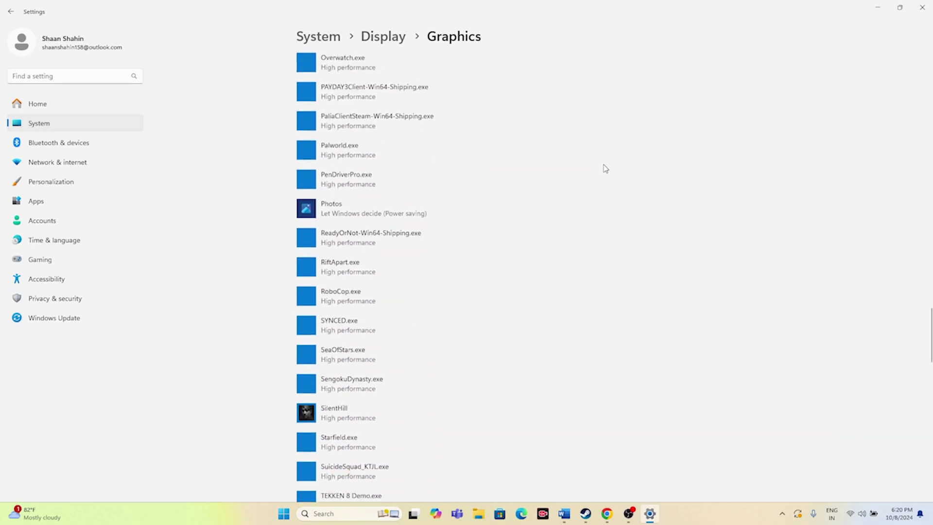
pyautogui.scroll(20, 562, 236)
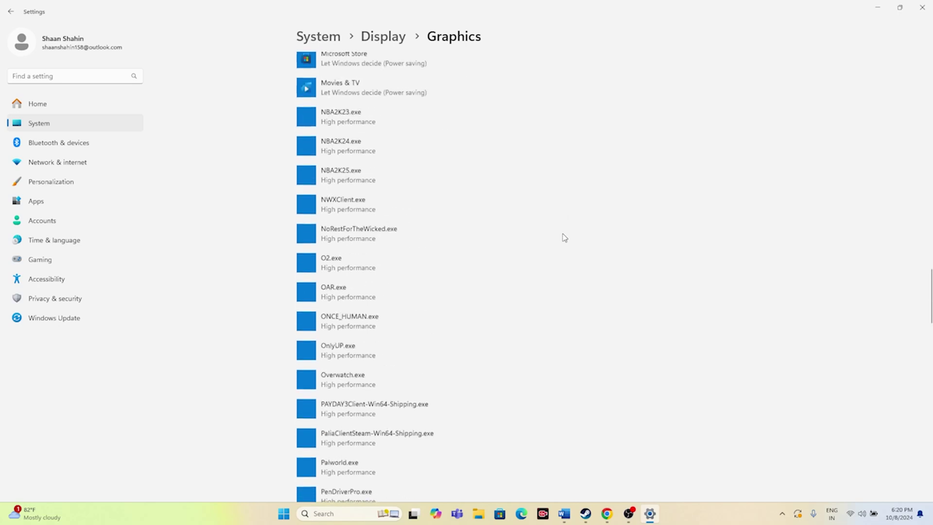
# Step: Browse for a desktop app to add and go to Program Files (x86) > Steam > steamapps > common on drive C
pyautogui.click(327, 173)
pyautogui.click(47, 190)
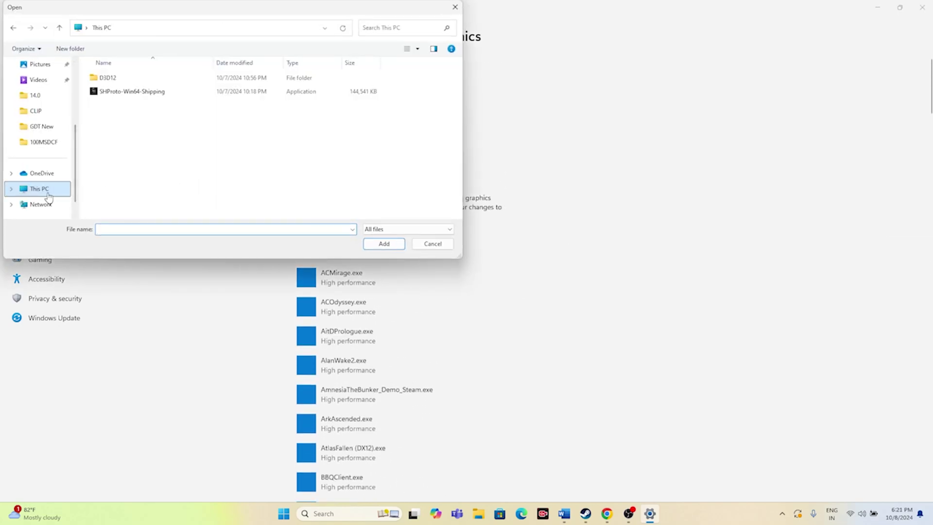
pyautogui.doubleClick(126, 97)
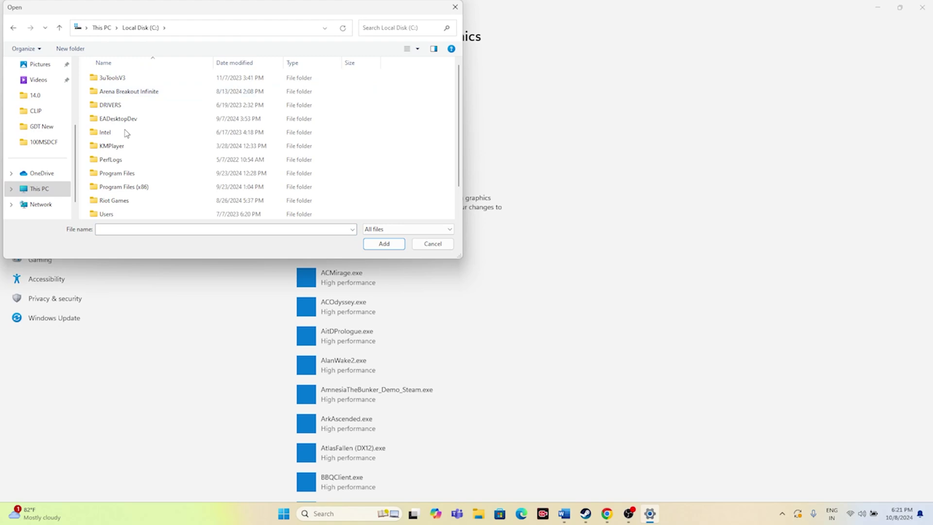
pyautogui.doubleClick(125, 187)
pyautogui.scroll(-5, 160, 139)
pyautogui.doubleClick(156, 131)
pyautogui.scroll(-6, 154, 131)
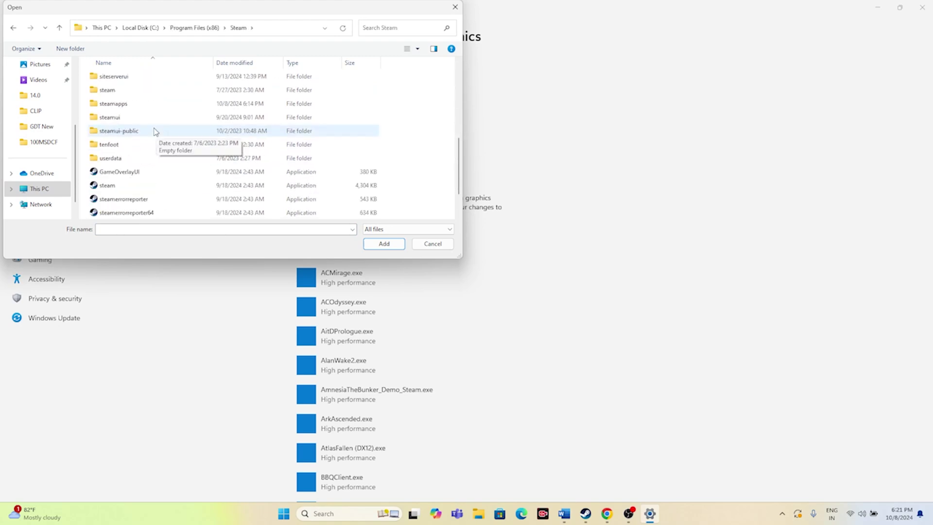
pyautogui.doubleClick(131, 103)
pyautogui.click(129, 82)
pyautogui.doubleClick(129, 83)
# Step: Try to add SHProto-Win64-Shipping from SILENT HILL 2 > SHProto > Binaries > Win64 to the custom graphics apps
pyautogui.scroll(-12, 146, 130)
pyautogui.scroll(-10, 146, 130)
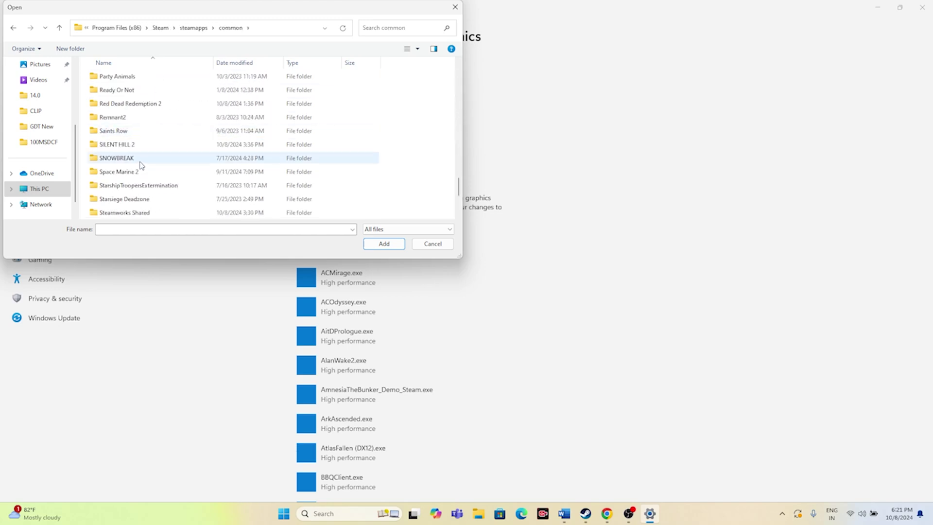
pyautogui.doubleClick(136, 146)
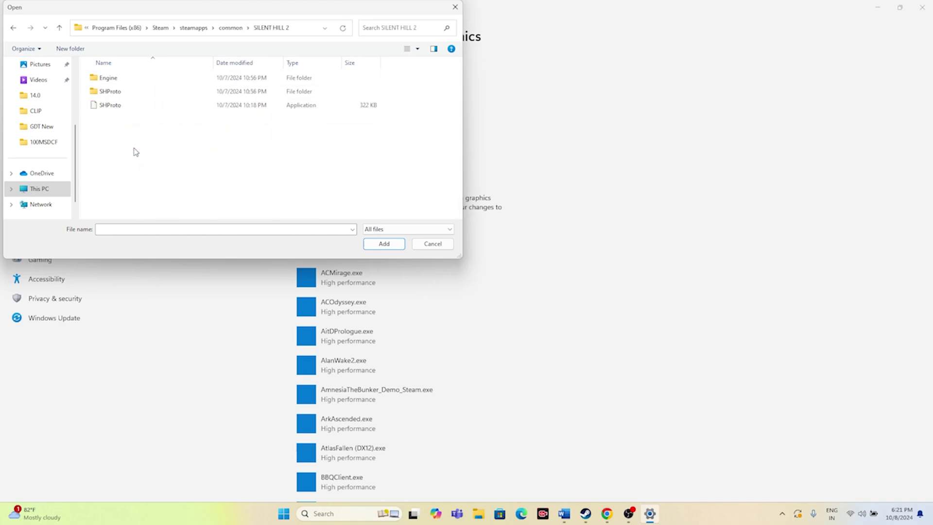
pyautogui.doubleClick(113, 94)
pyautogui.doubleClick(117, 79)
pyautogui.doubleClick(121, 83)
pyautogui.click(123, 95)
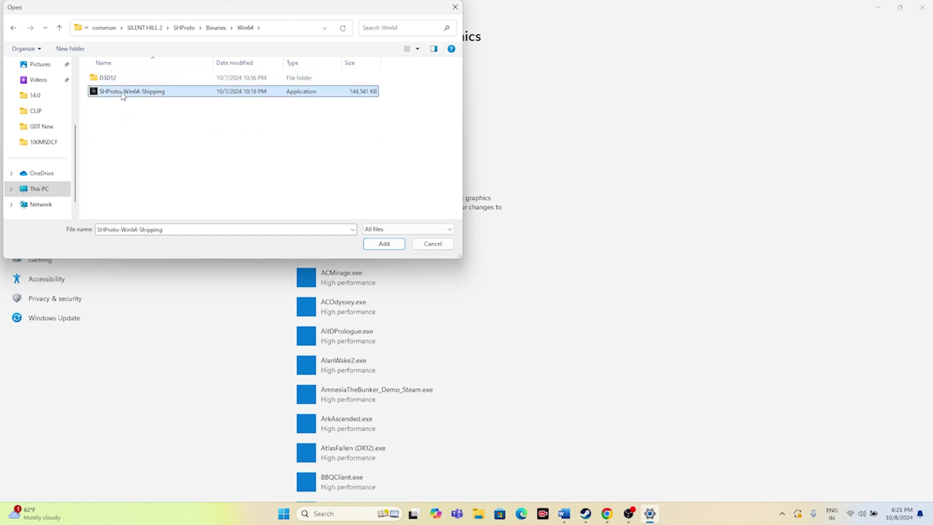
pyautogui.click(384, 246)
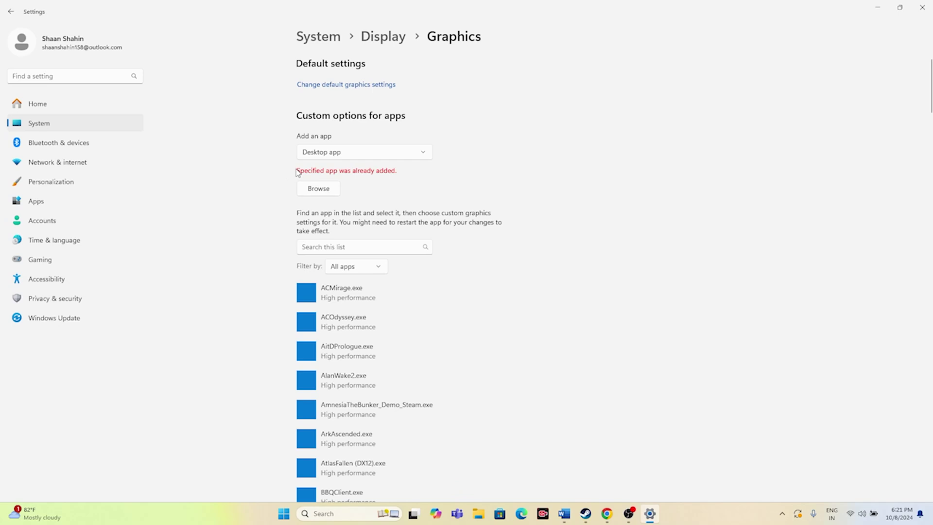
# Step: Find SilentHill in the custom graphics app list
pyautogui.scroll(-20, 587, 220)
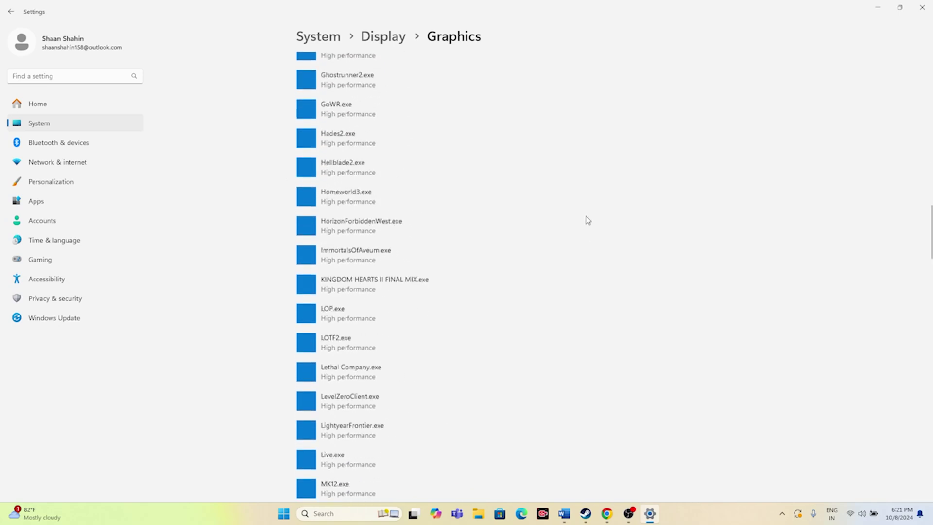
pyautogui.scroll(-20, 587, 220)
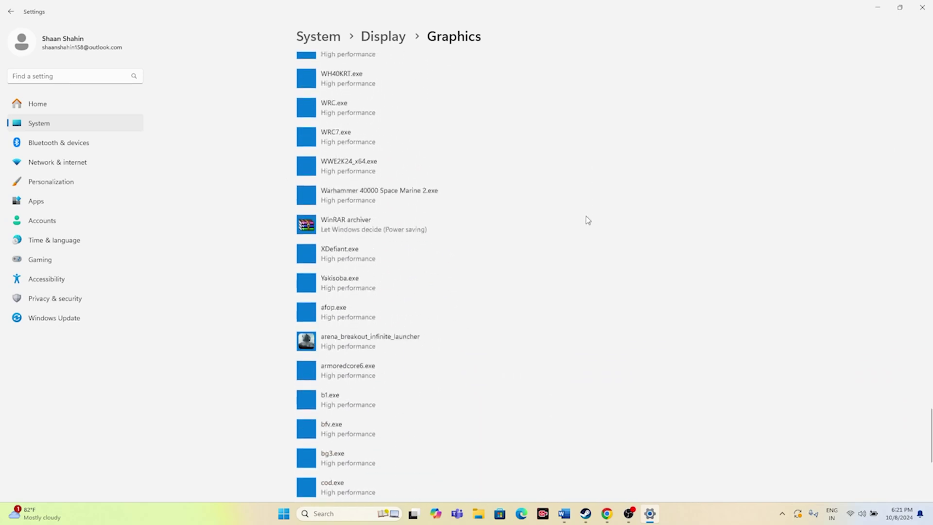
pyautogui.scroll(20, 587, 220)
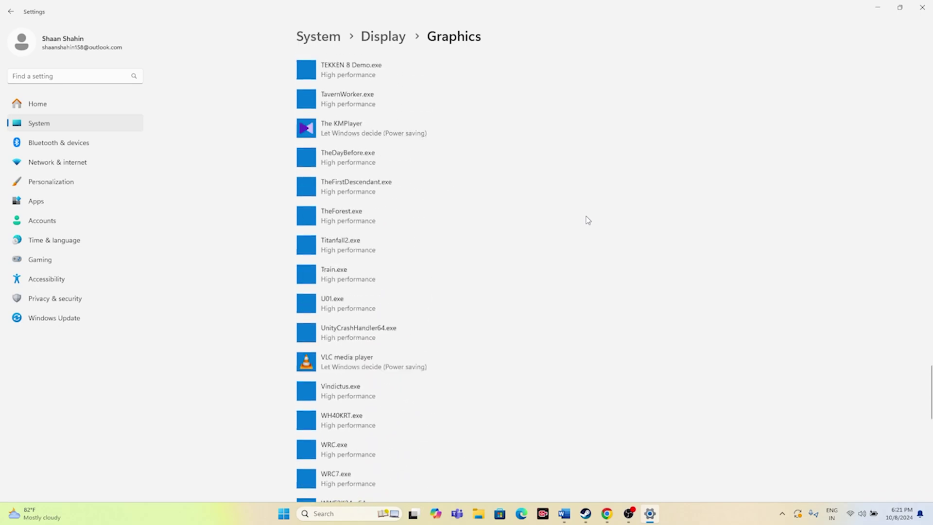
pyautogui.scroll(-3, 588, 220)
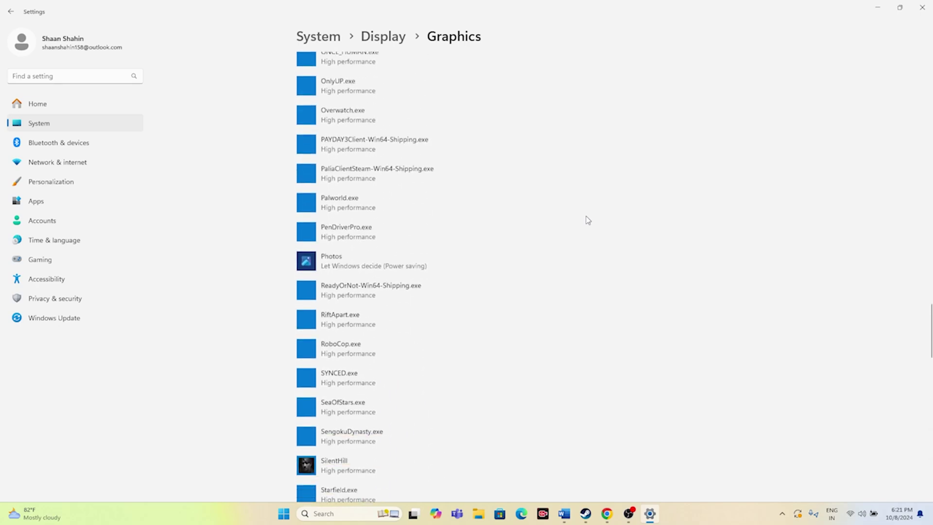
# Step: Check that SilentHill's graphics preference is High performance, save it and close Settings
pyautogui.click(321, 473)
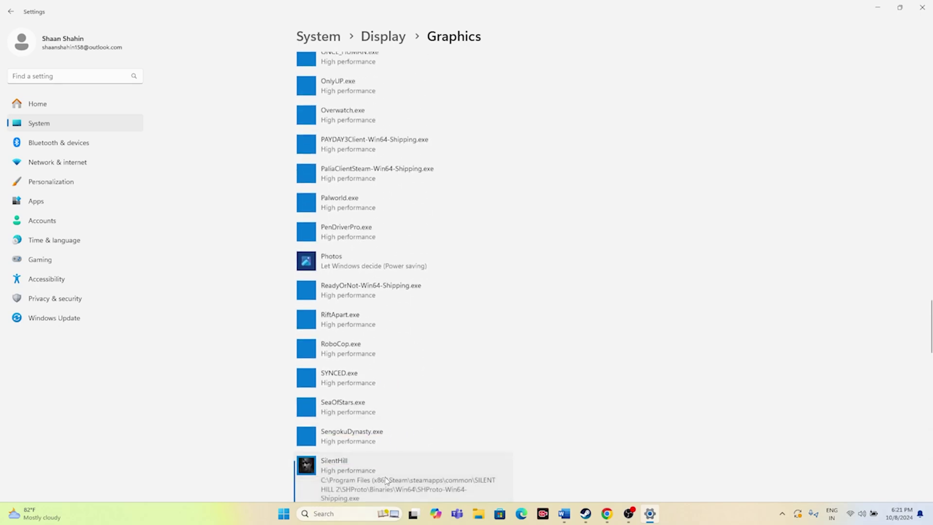
pyautogui.click(430, 456)
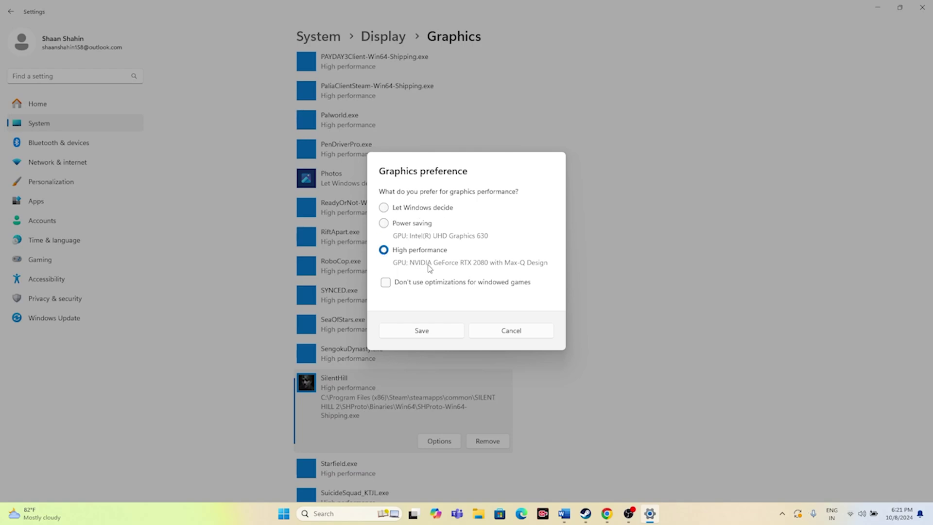
pyautogui.click(426, 332)
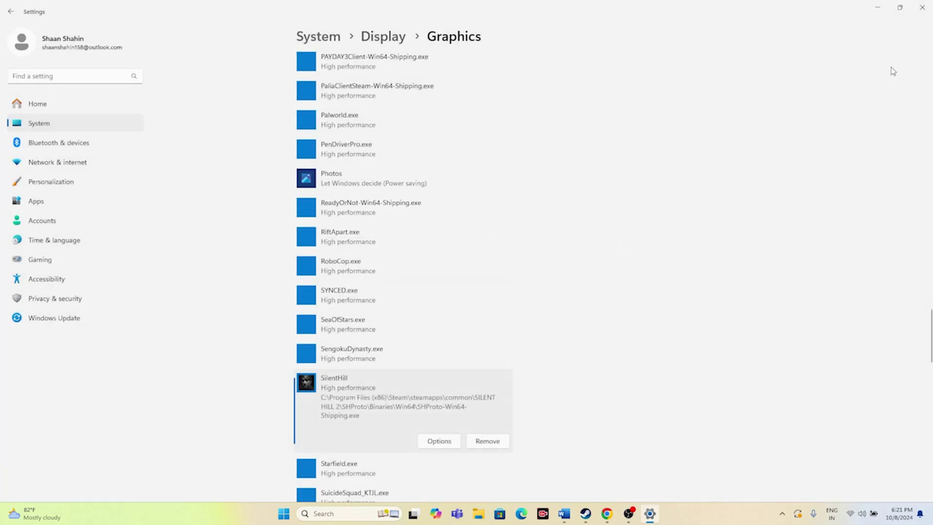
pyautogui.click(922, 8)
pyautogui.scroll(1, 526, 345)
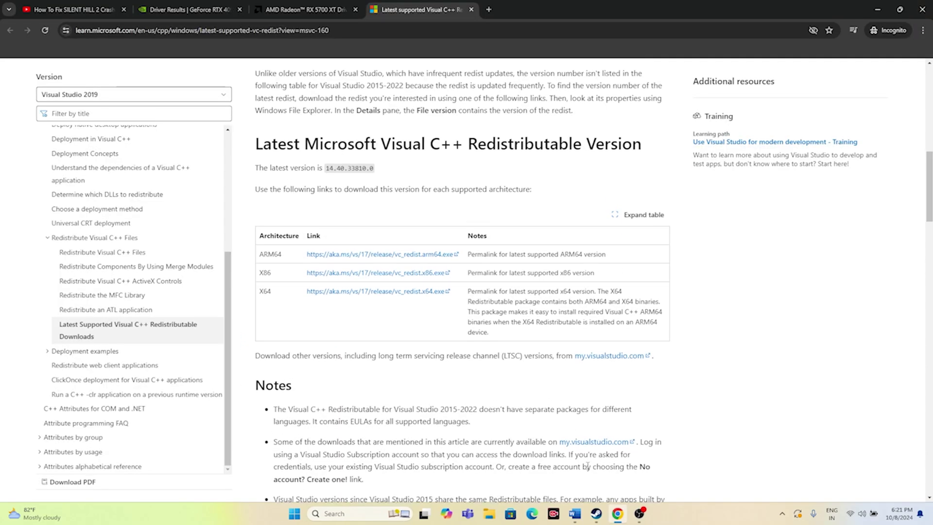
# Step: Switch to the Word troubleshooting list and highlight step 7 on updating Windows to the latest version
pyautogui.click(596, 513)
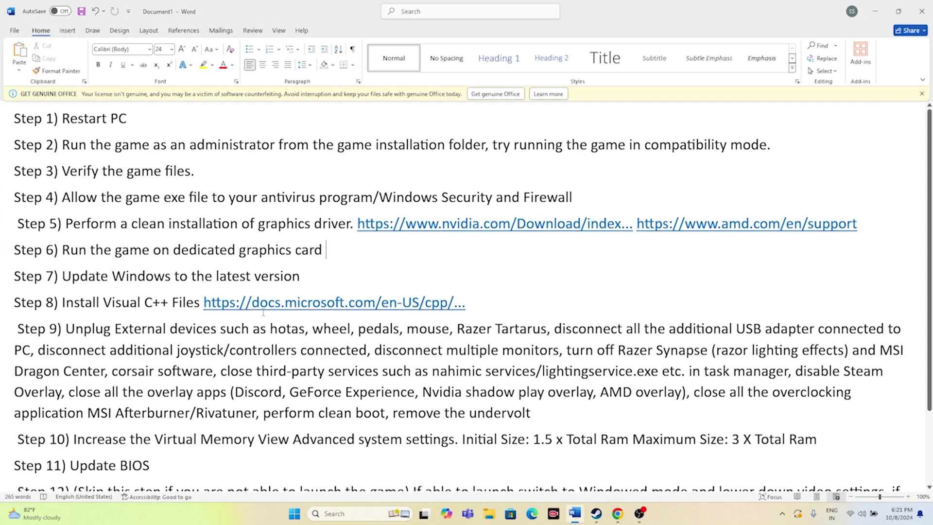
pyautogui.click(575, 513)
pyautogui.scroll(-1, 98, 256)
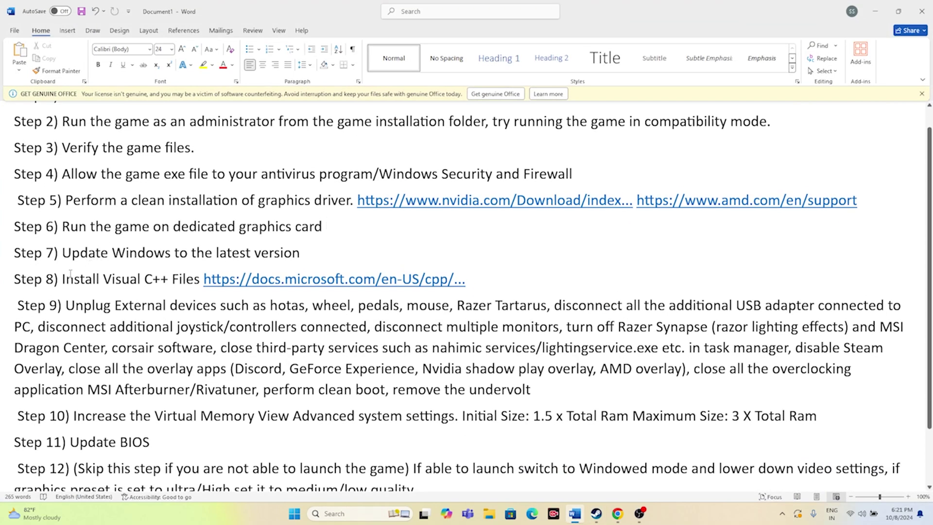
pyautogui.moveTo(64, 278); pyautogui.dragTo(464, 279)
pyautogui.click(466, 279)
pyautogui.moveTo(305, 252); pyautogui.dragTo(14, 253)
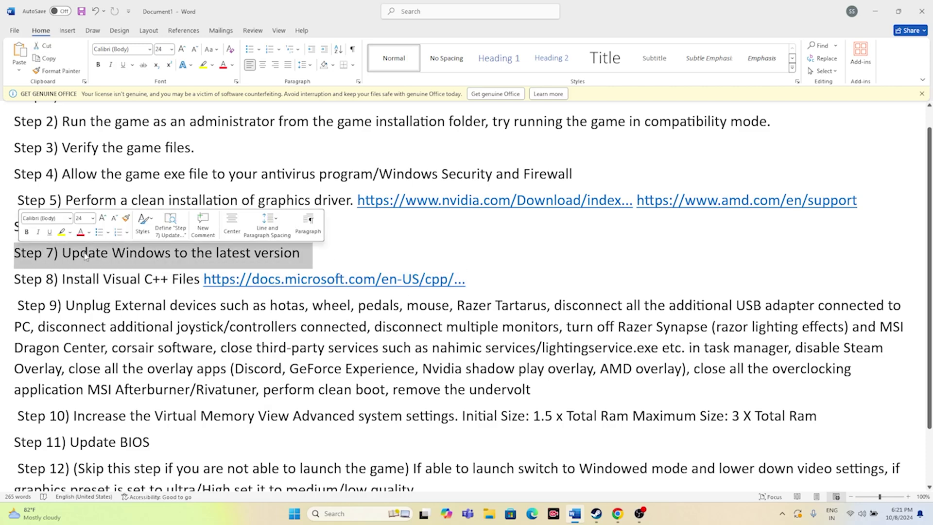
pyautogui.click(318, 257)
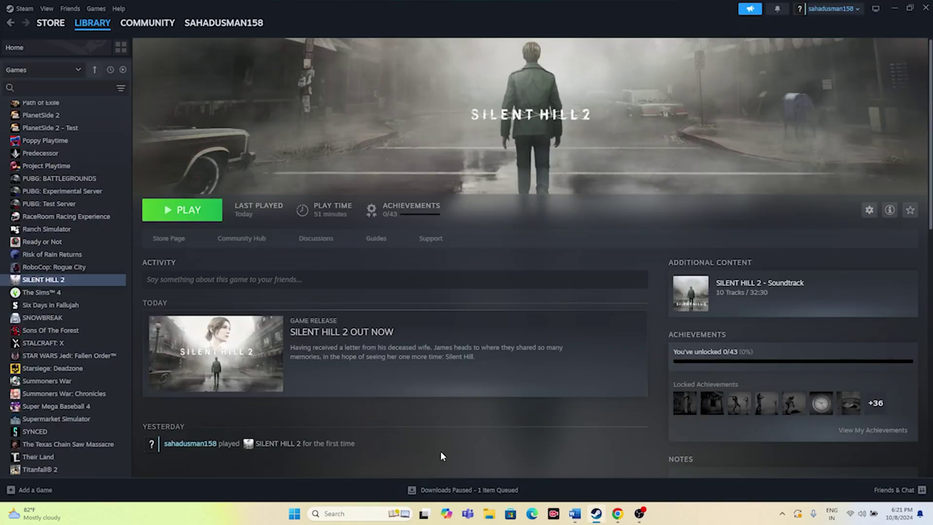
# Step: Open Windows Update in Settings, review the listed cumulative update for Windows 11 and close Settings
pyautogui.click(355, 510)
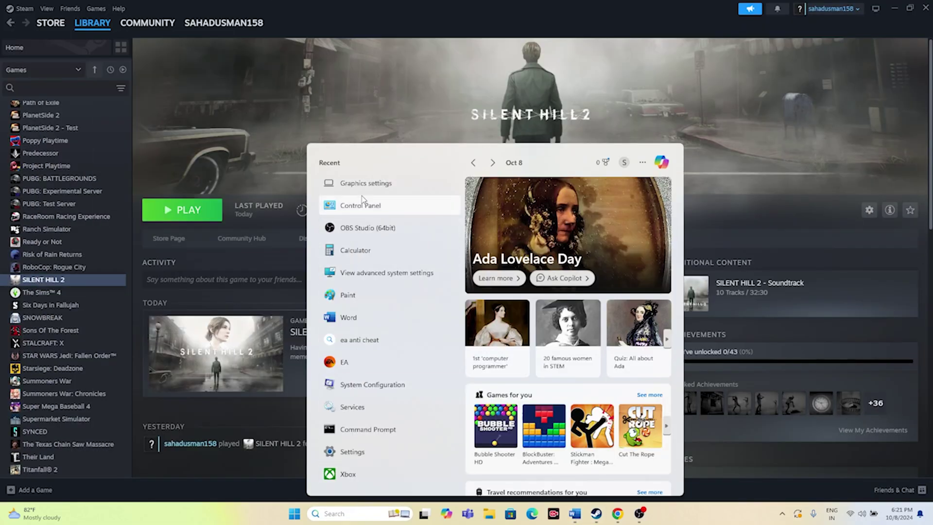
pyautogui.click(359, 452)
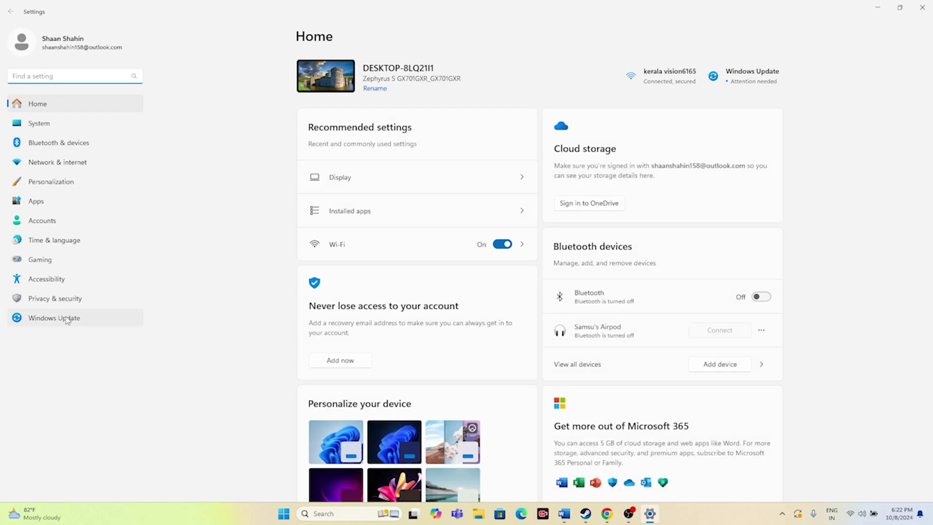
pyautogui.click(68, 317)
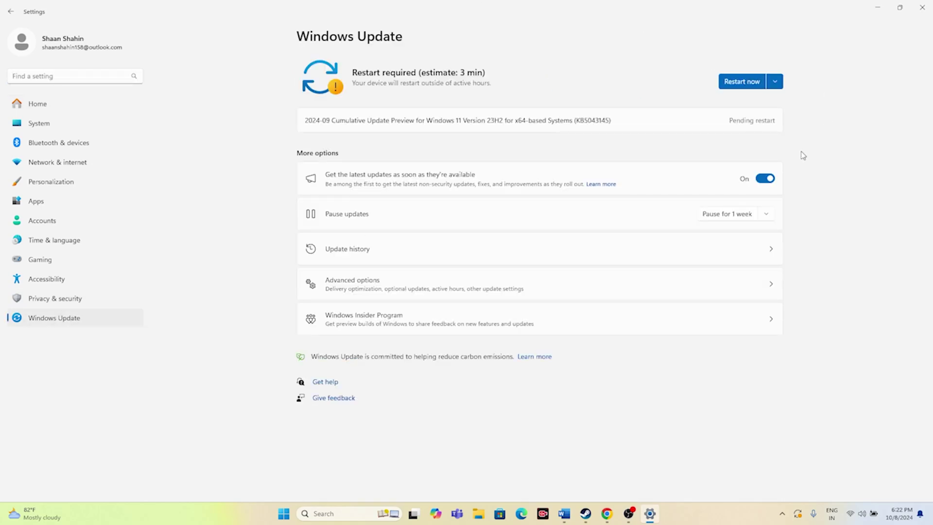
pyautogui.moveTo(332, 120); pyautogui.dragTo(605, 128)
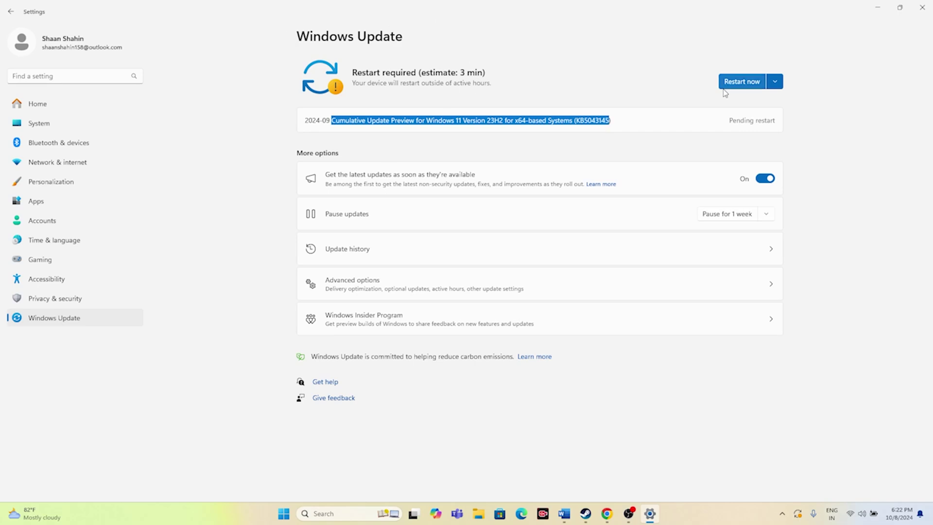
pyautogui.click(922, 7)
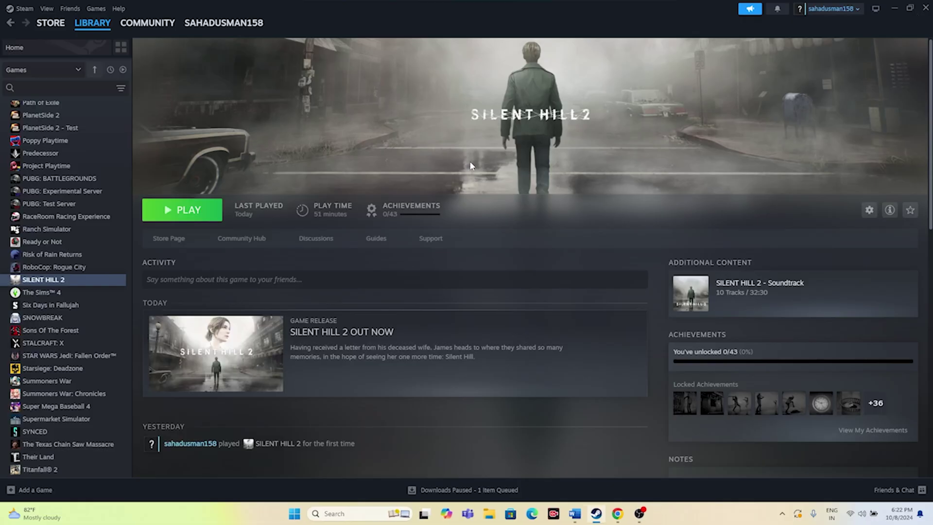
# Step: Go back to the Word list and highlight step 9 on unplugging external devices and step 10 on increasing virtual memory
pyautogui.hotkey('alt', 'Tab')
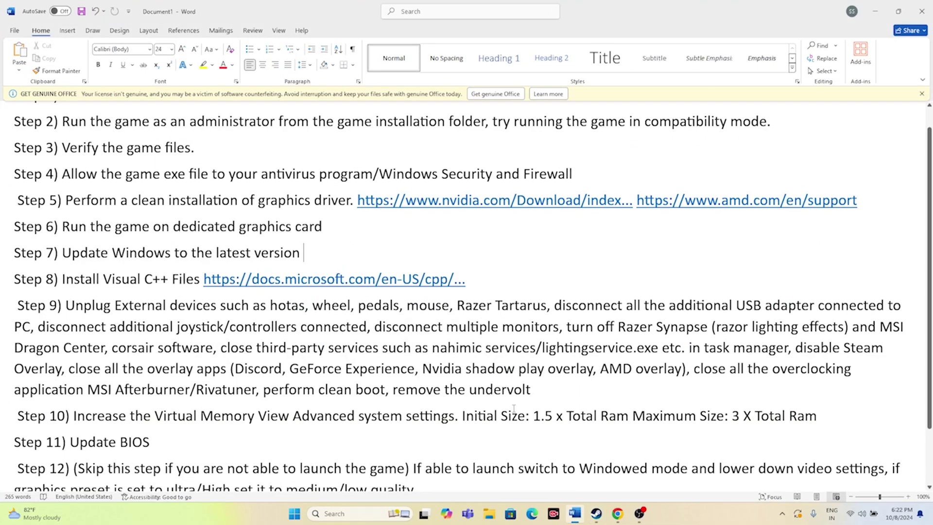
pyautogui.click(434, 242)
pyautogui.scroll(-1, 377, 267)
pyautogui.moveTo(66, 257); pyautogui.dragTo(304, 259)
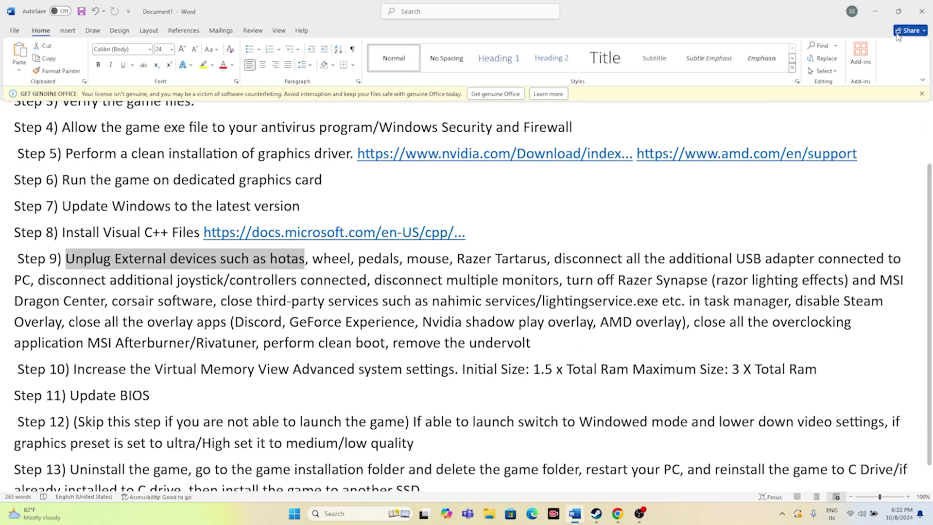
pyautogui.hotkey('alt', 'Tab')
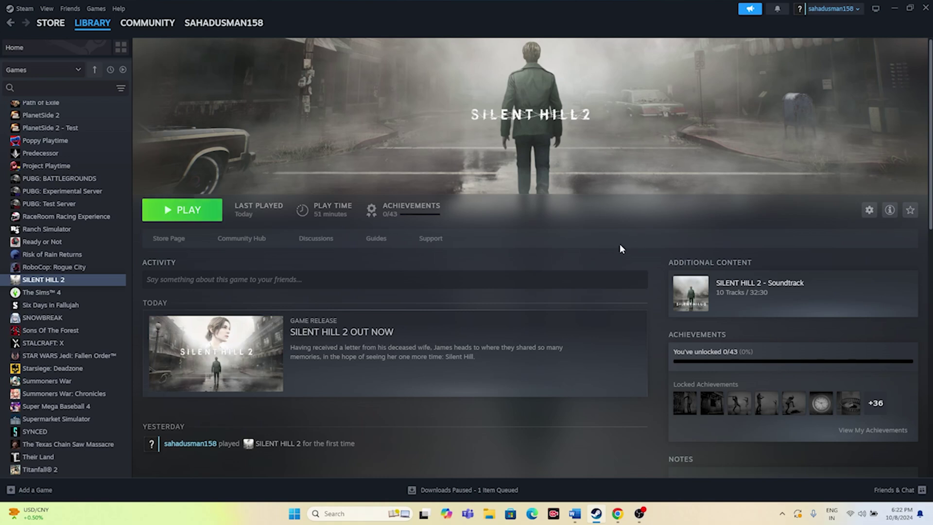
pyautogui.click(577, 512)
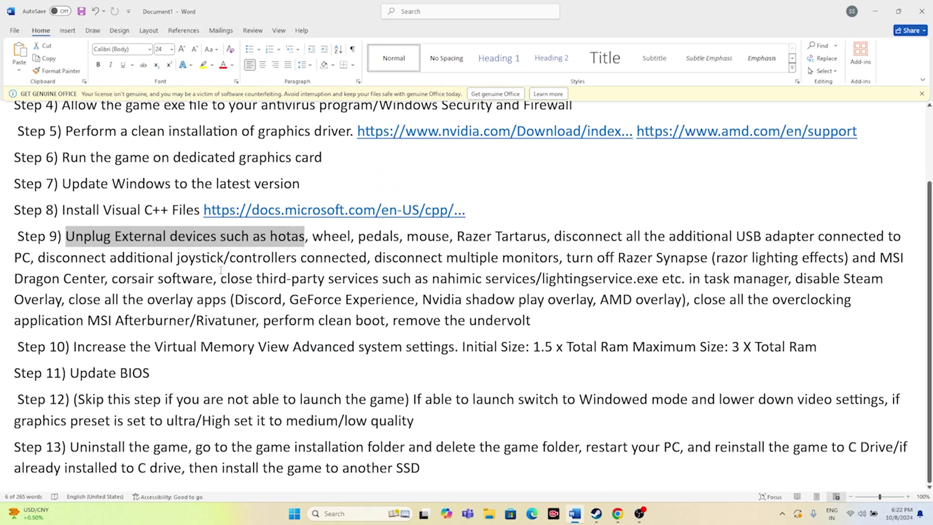
pyautogui.moveTo(84, 346); pyautogui.dragTo(814, 356)
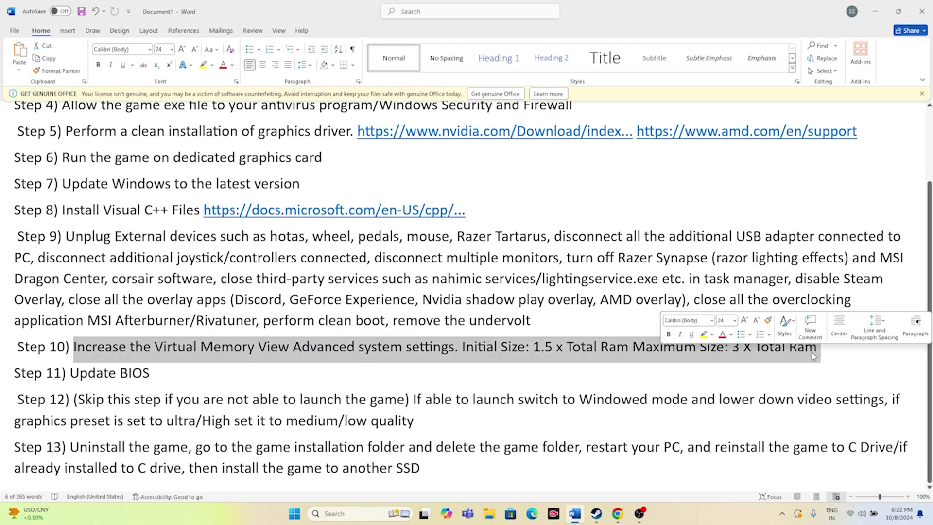
# Step: Open the Virtual Memory settings through View advanced system settings and choose a custom paging file size for drive C
pyautogui.click(874, 10)
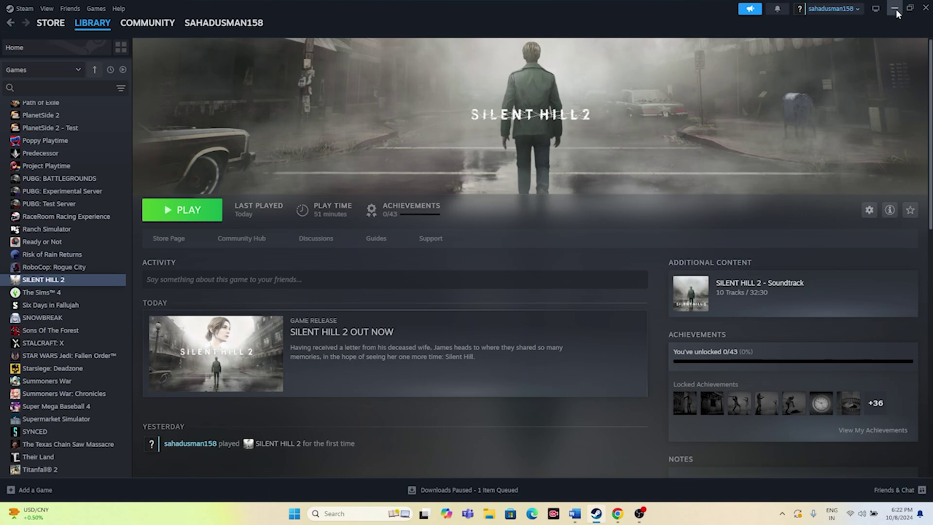
pyautogui.click(894, 9)
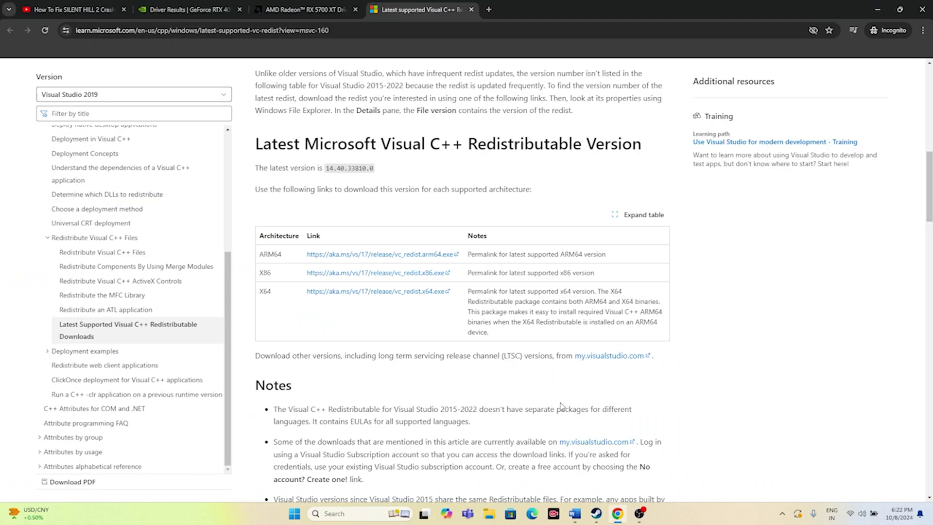
pyautogui.click(597, 513)
pyautogui.click(340, 513)
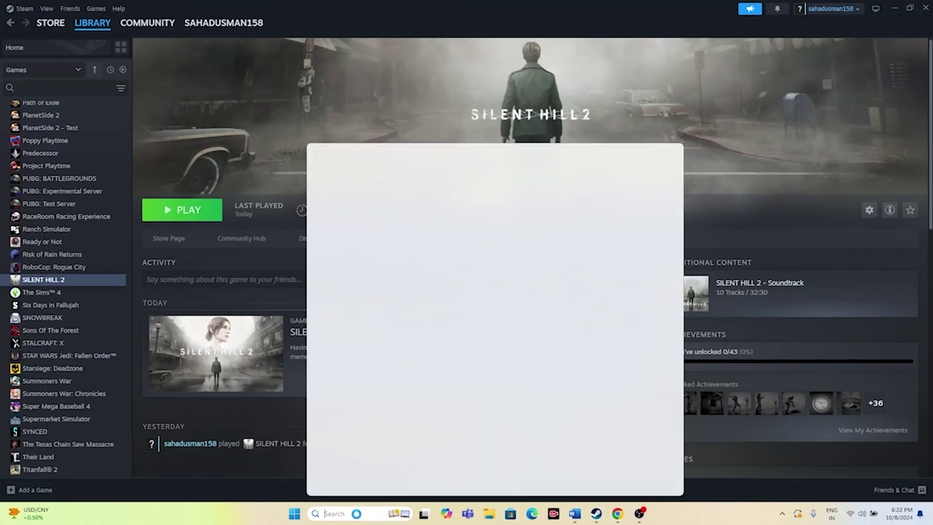
pyautogui.write('view')
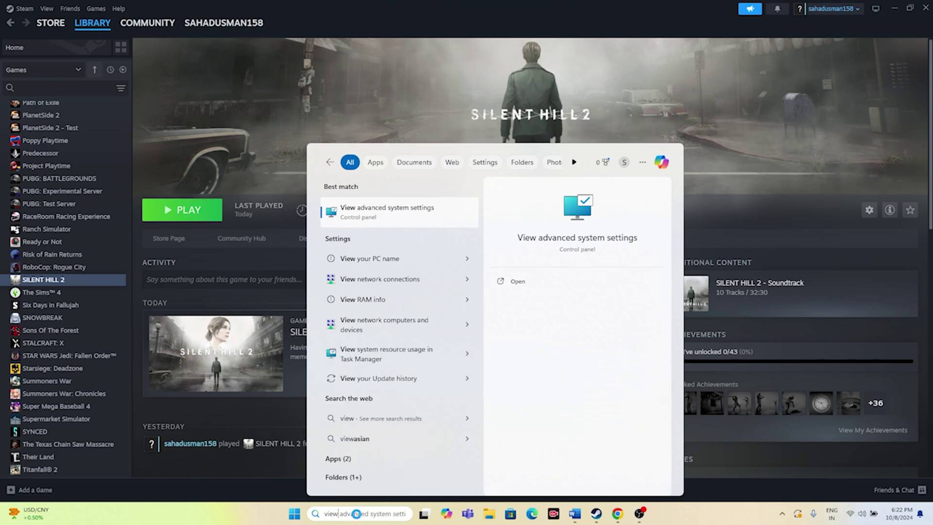
pyautogui.click(386, 213)
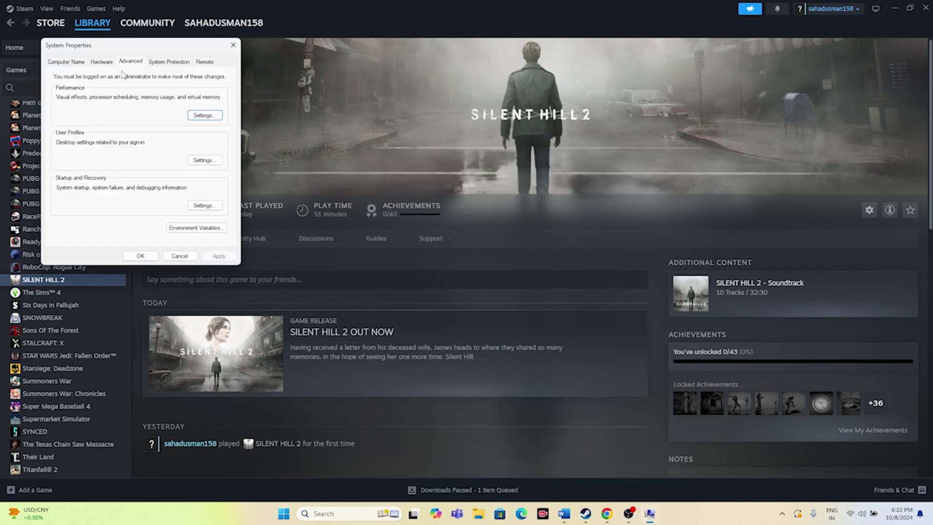
pyautogui.click(197, 119)
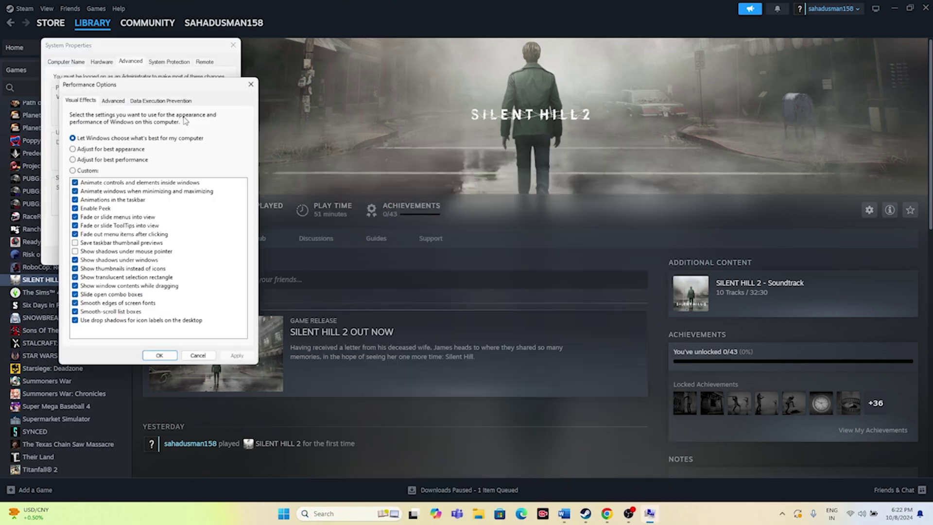
pyautogui.click(109, 100)
pyautogui.click(220, 223)
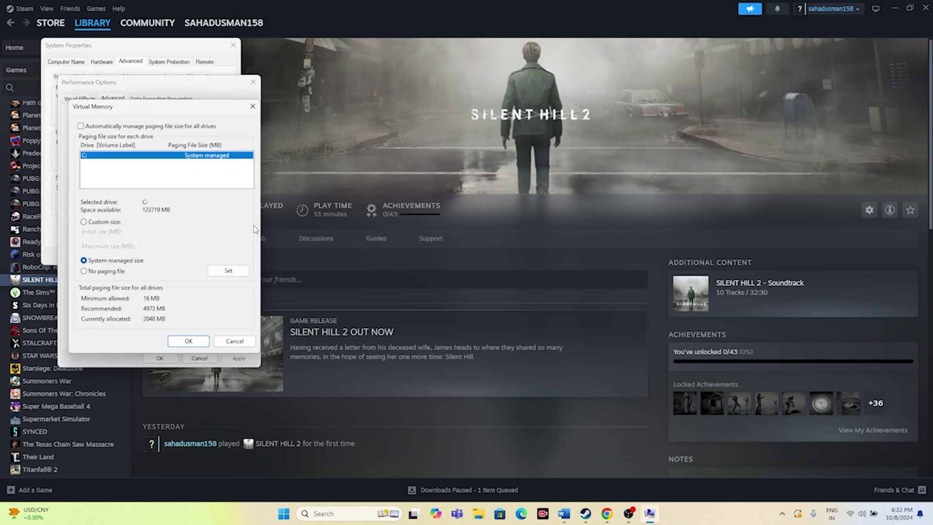
pyautogui.click(85, 222)
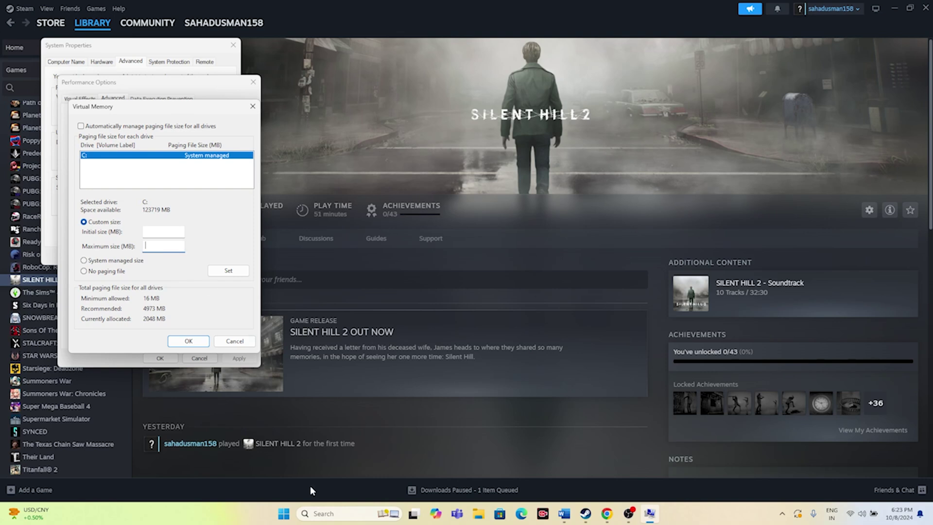
# Step: Open Calculator and compute 32 × 1024 to convert the RAM size to megabytes
pyautogui.click(344, 511)
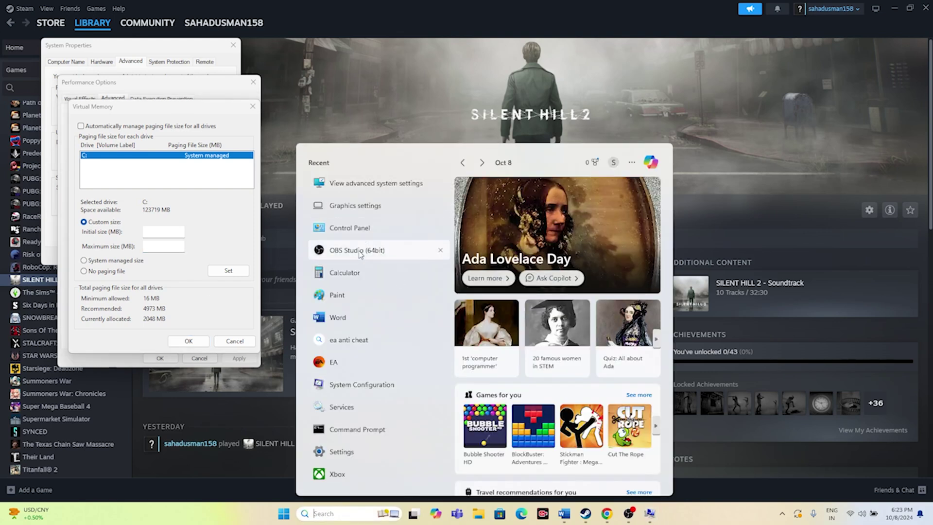
pyautogui.press('Escape')
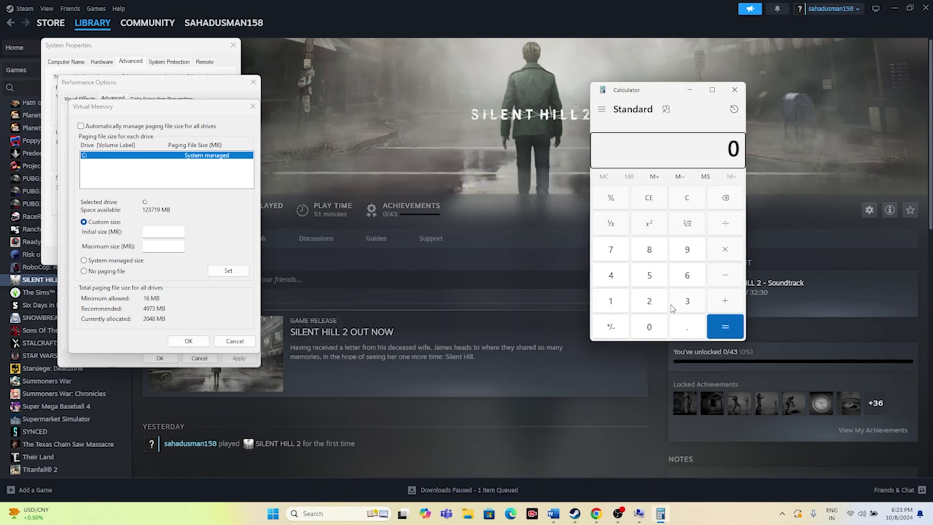
pyautogui.click(688, 304)
pyautogui.click(660, 303)
pyautogui.click(720, 257)
pyautogui.click(610, 301)
pyautogui.click(649, 326)
pyautogui.click(649, 301)
pyautogui.click(611, 275)
pyautogui.click(719, 334)
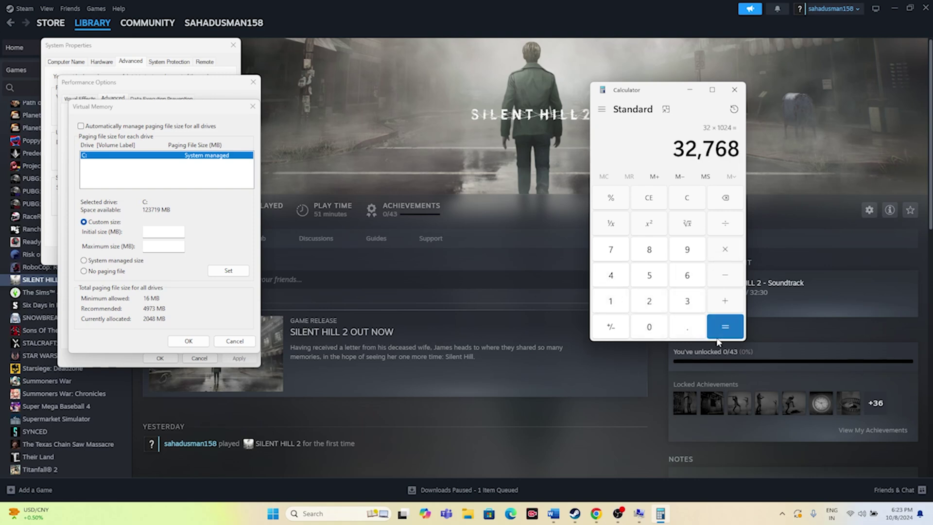
# Step: Multiply the calculated RAM size by 1.5
pyautogui.click(725, 249)
pyautogui.click(610, 301)
pyautogui.click(687, 326)
pyautogui.click(655, 277)
pyautogui.click(725, 327)
# Step: Copy the calculator result into the Initial size of drive C's paging file, setting it to 49,152 MB
pyautogui.moveTo(674, 146); pyautogui.dragTo(732, 156)
pyautogui.rightClick(731, 157)
pyautogui.click(751, 166)
pyautogui.click(170, 232)
pyautogui.rightClick(169, 233)
pyautogui.click(210, 277)
# Step: Clear the calculator and compute 32 × 1024 again for the maximum paging file size
pyautogui.click(677, 200)
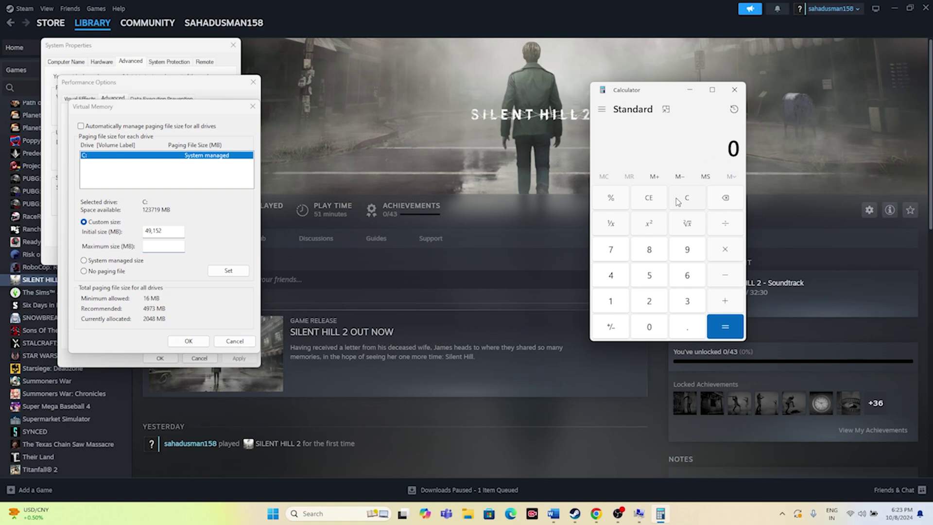
pyautogui.click(692, 301)
pyautogui.click(661, 301)
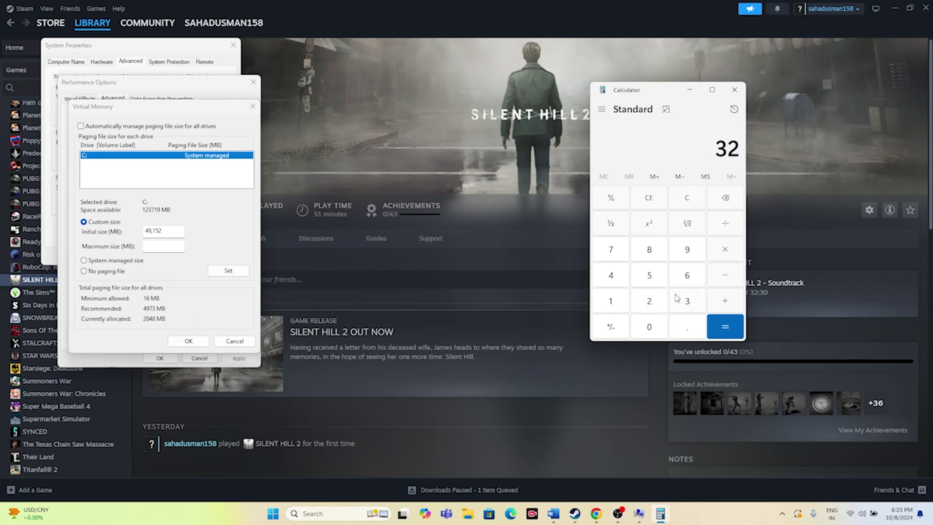
pyautogui.click(726, 253)
pyautogui.click(620, 304)
pyautogui.click(646, 331)
pyautogui.click(648, 307)
pyautogui.click(615, 278)
pyautogui.click(723, 326)
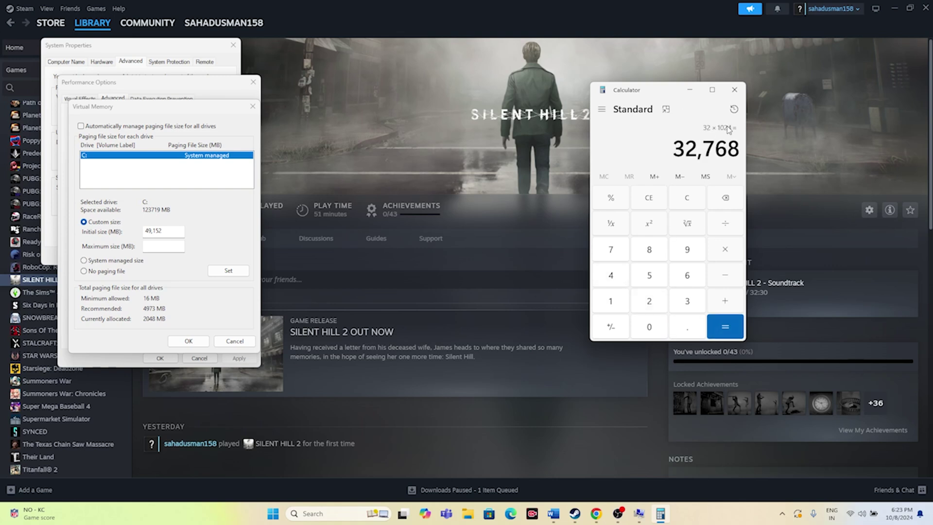
# Step: Multiply the calculated RAM size by 3 for the maximum paging file size
pyautogui.click(731, 255)
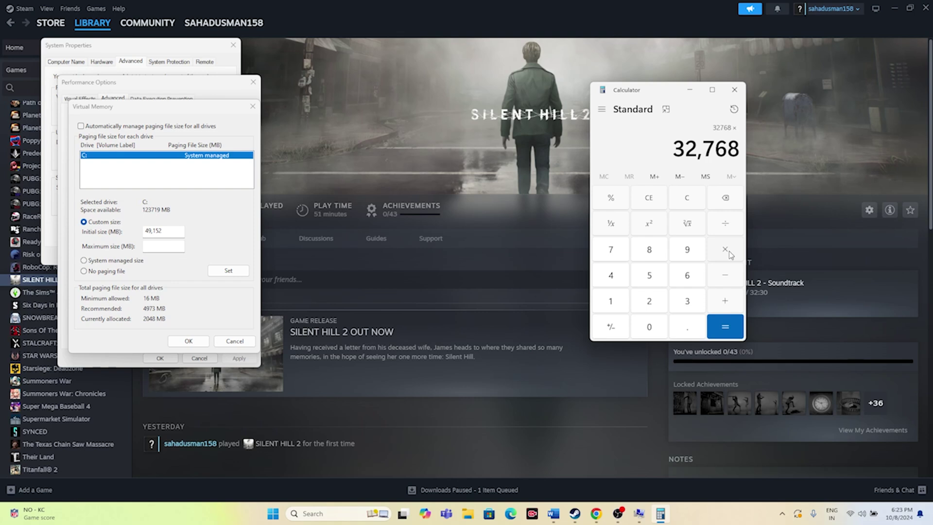
pyautogui.click(697, 303)
pyautogui.click(724, 326)
# Step: Copy the calculator result into the Maximum size of drive C's paging file, setting it to 98,304 MB
pyautogui.moveTo(673, 148); pyautogui.dragTo(736, 150)
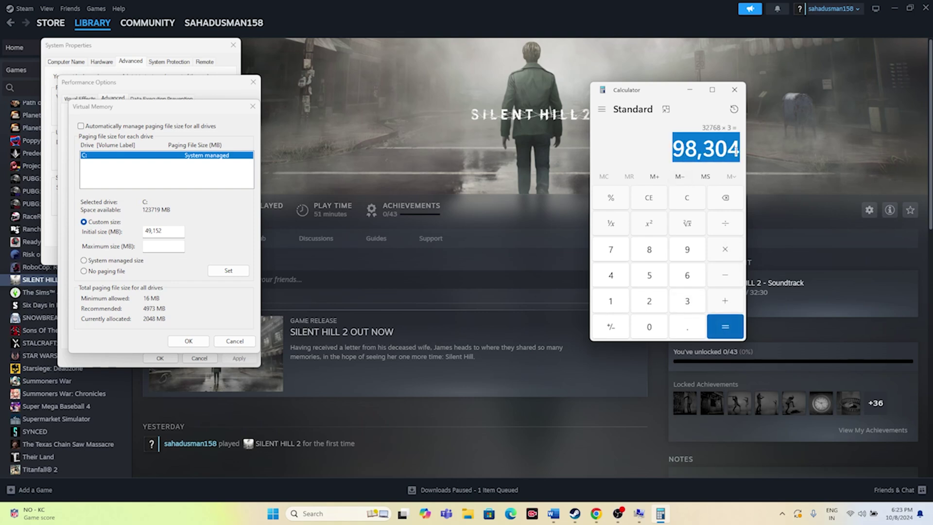
pyautogui.rightClick(737, 149)
pyautogui.click(746, 162)
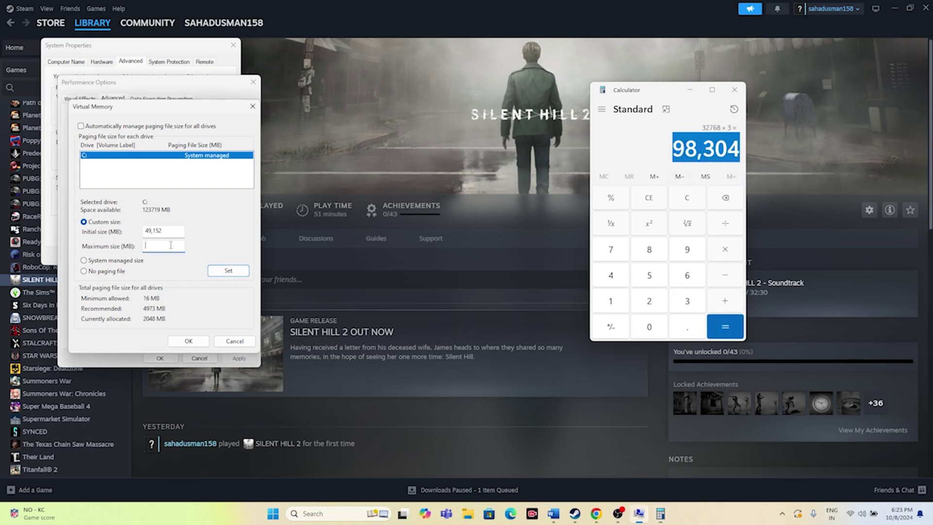
pyautogui.rightClick(170, 246)
pyautogui.click(194, 287)
# Step: Accept the Virtual Memory and Performance Options dialogs, and close System Properties and Calculator
pyautogui.click(189, 341)
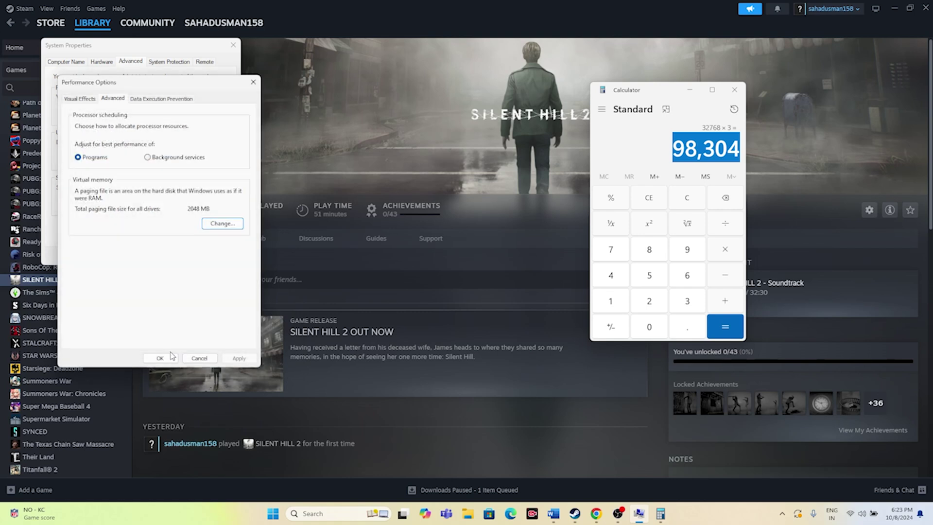
pyautogui.click(160, 358)
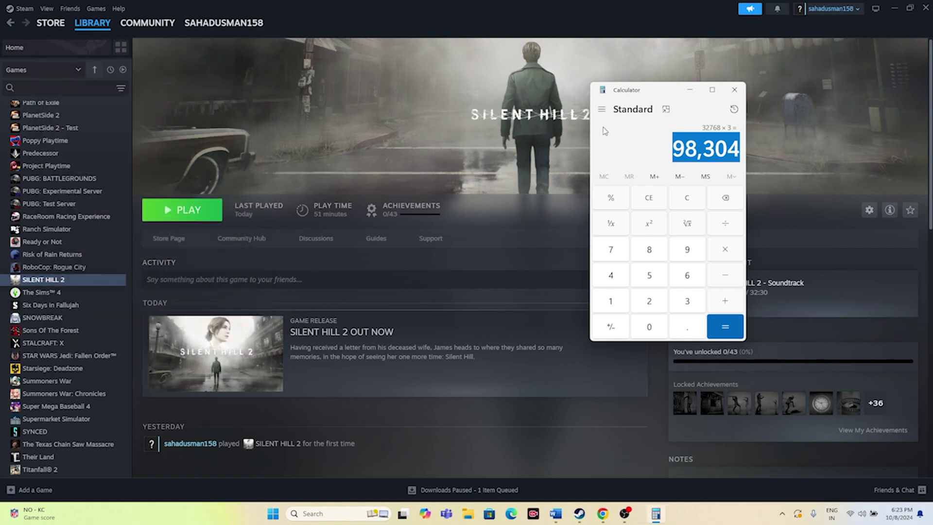
pyautogui.click(233, 44)
pyautogui.click(734, 89)
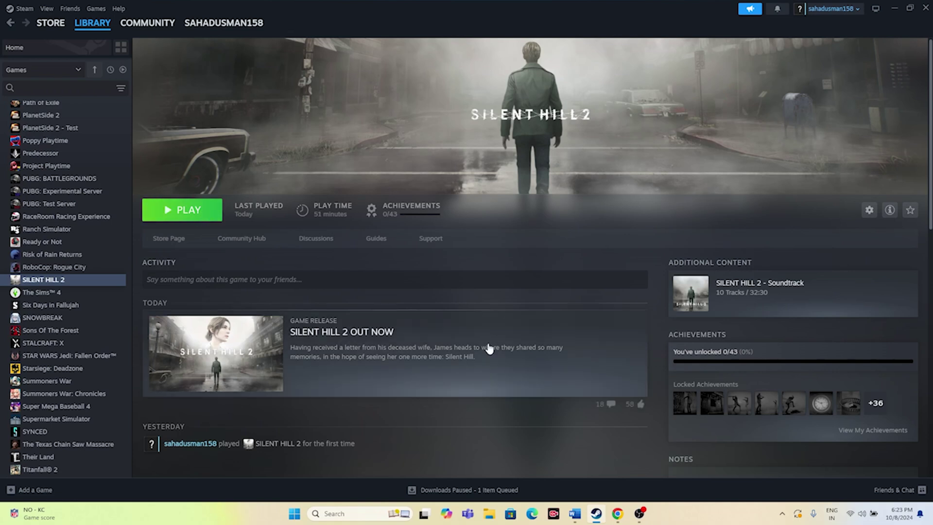
# Step: Switch to the Word troubleshooting list and highlight the Step 12 advice on windowed mode and lower video settings
pyautogui.click(575, 513)
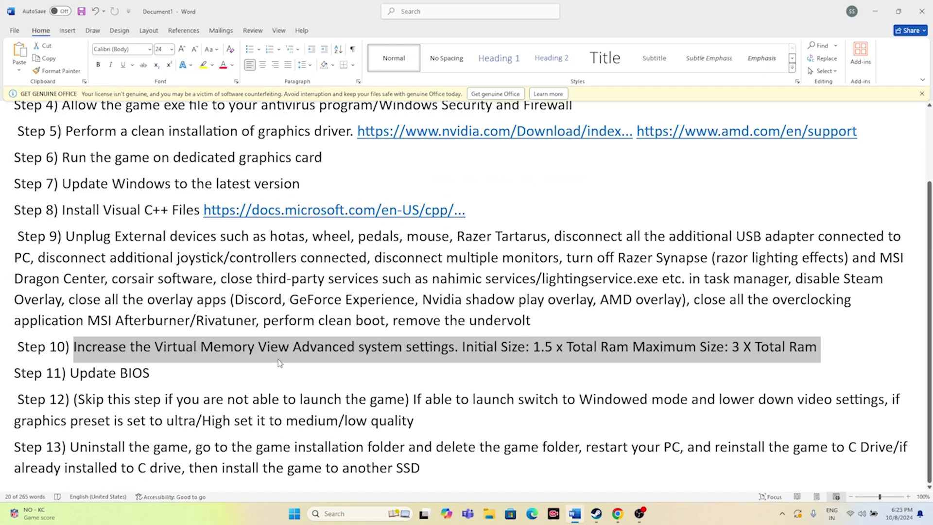
pyautogui.click(261, 369)
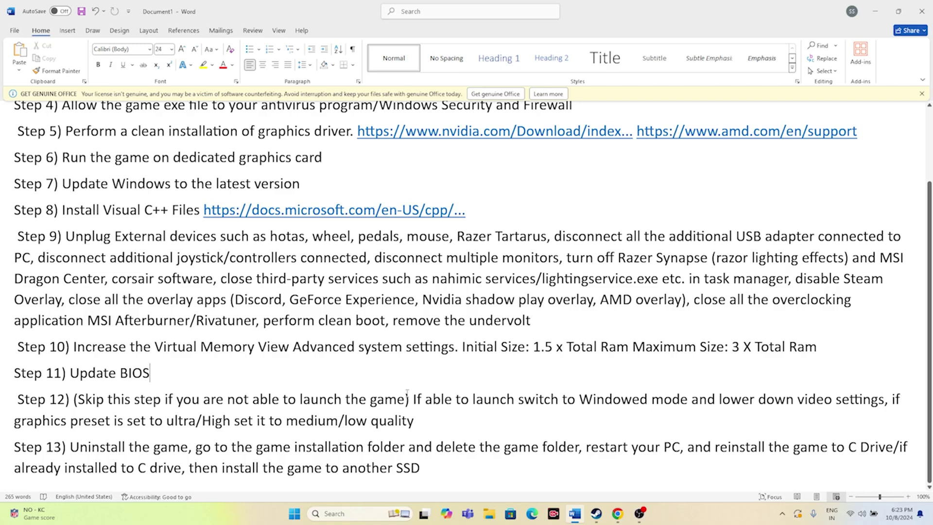
pyautogui.moveTo(413, 398); pyautogui.dragTo(648, 405)
pyautogui.click(670, 423)
pyautogui.moveTo(883, 401); pyautogui.dragTo(562, 400)
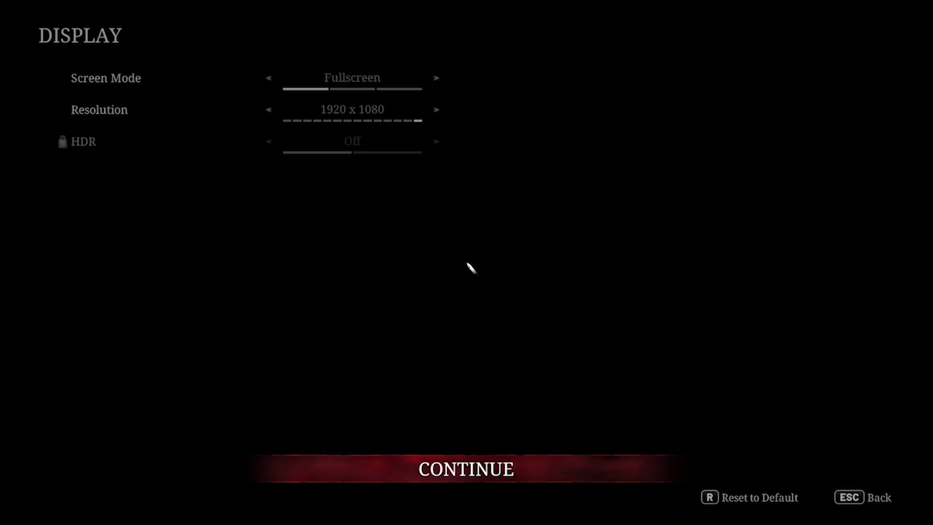
# Step: In SILENT HILL 2, continue through the initial display and accessibility setup screens to the main menu
pyautogui.press('Return')
pyautogui.press('Return')
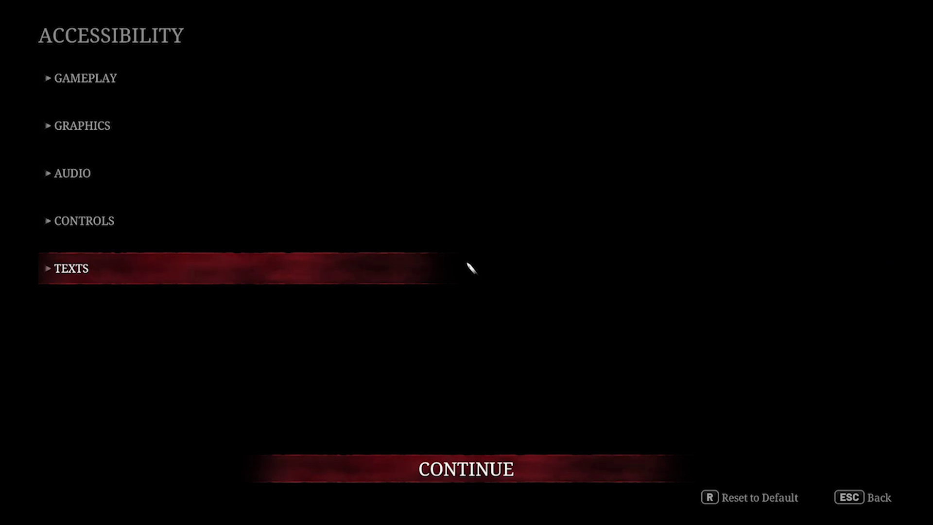
pyautogui.press('Return')
pyautogui.press('Return')
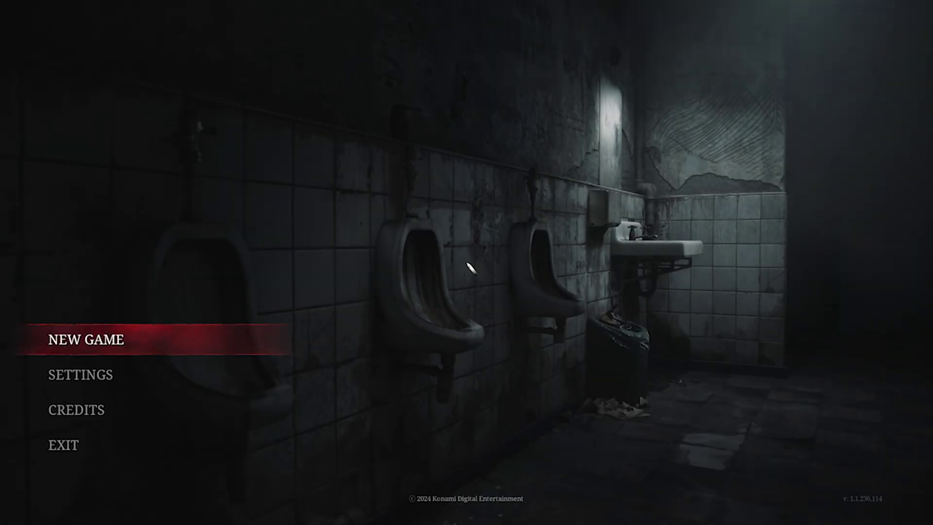
# Step: Open the game's display and graphics settings and set the Screen Mode to Windowed
pyautogui.click(99, 384)
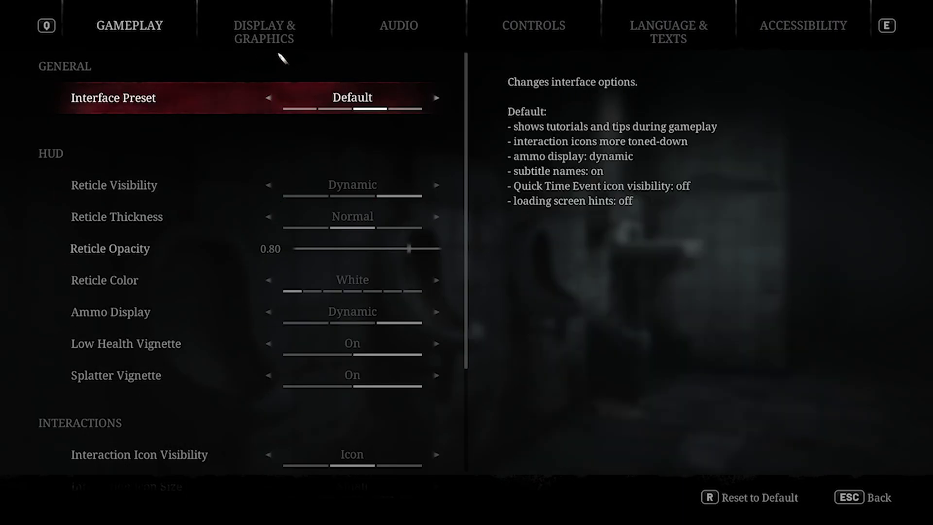
pyautogui.scroll(-4, 247, 183)
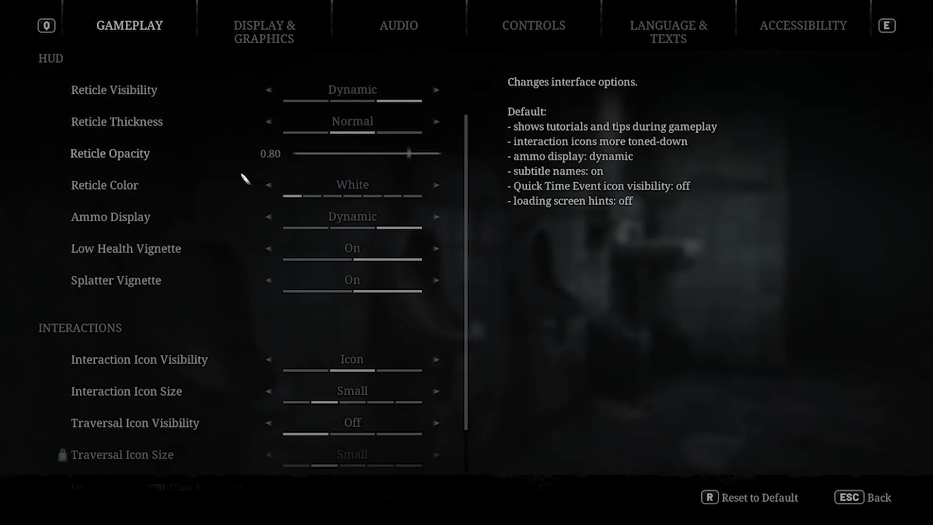
pyautogui.scroll(4, 245, 180)
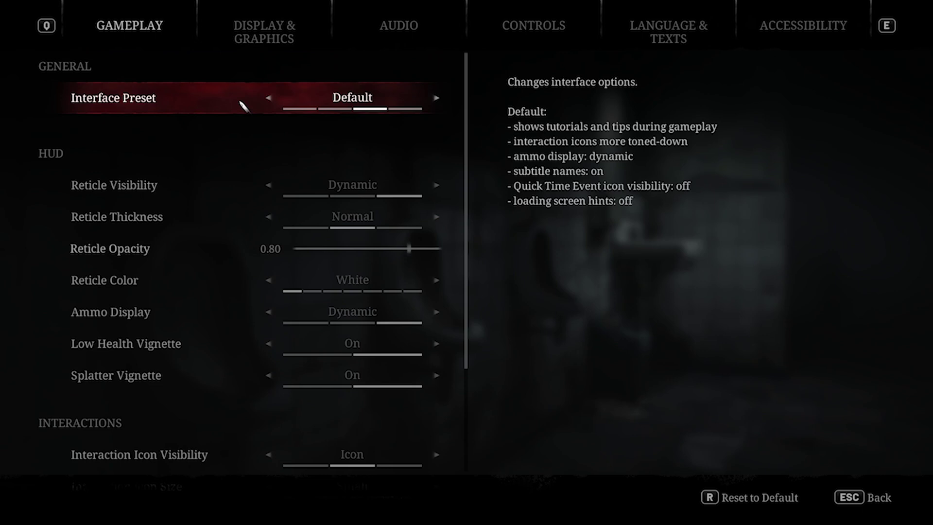
pyautogui.click(258, 39)
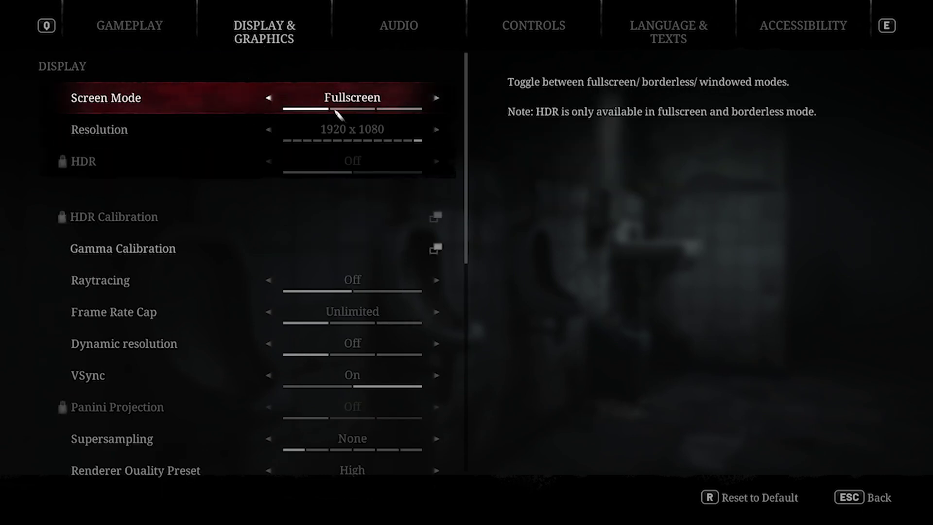
pyautogui.click(436, 98)
pyautogui.click(436, 98)
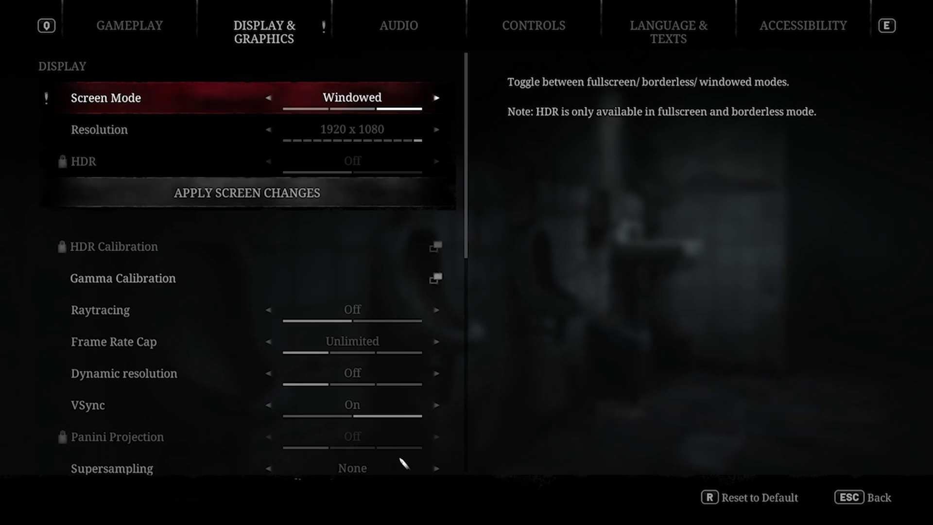
# Step: Look through the full list of display and graphics settings for quality options
pyautogui.scroll(-3, 316, 192)
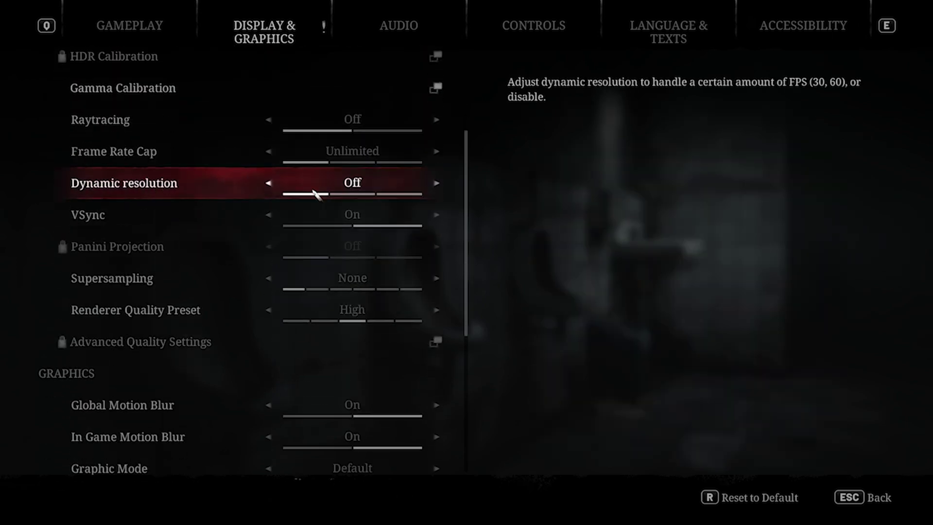
pyautogui.scroll(-1, 316, 193)
pyautogui.scroll(-5, 223, 211)
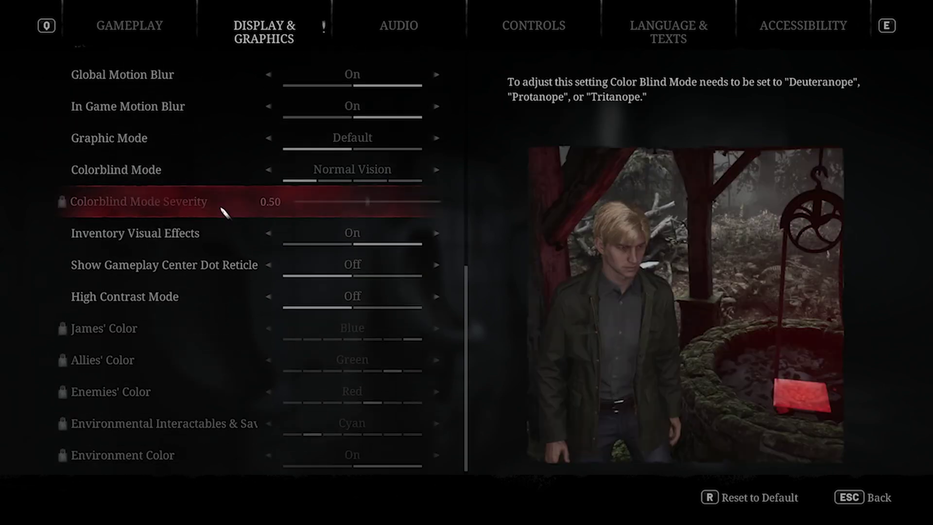
pyautogui.scroll(1, 177, 440)
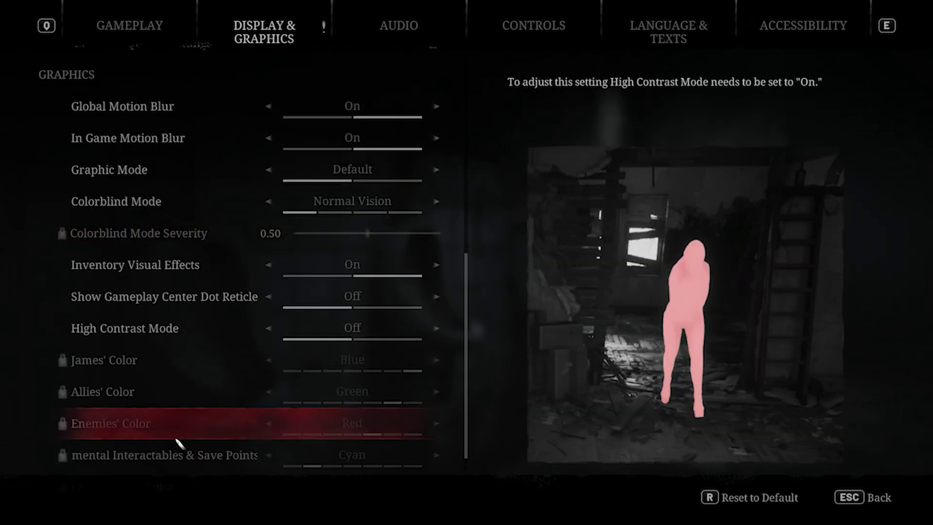
pyautogui.scroll(5, 179, 443)
pyautogui.scroll(8, 184, 423)
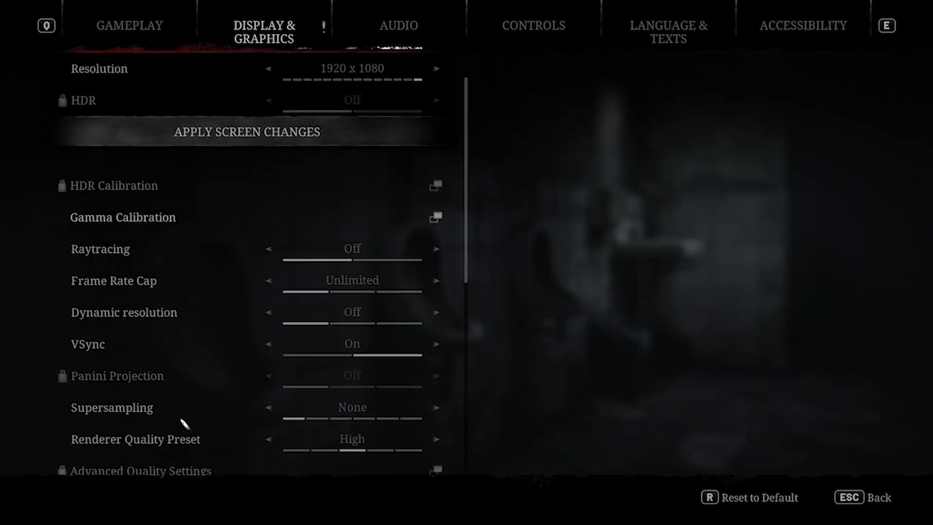
pyautogui.scroll(2, 202, 391)
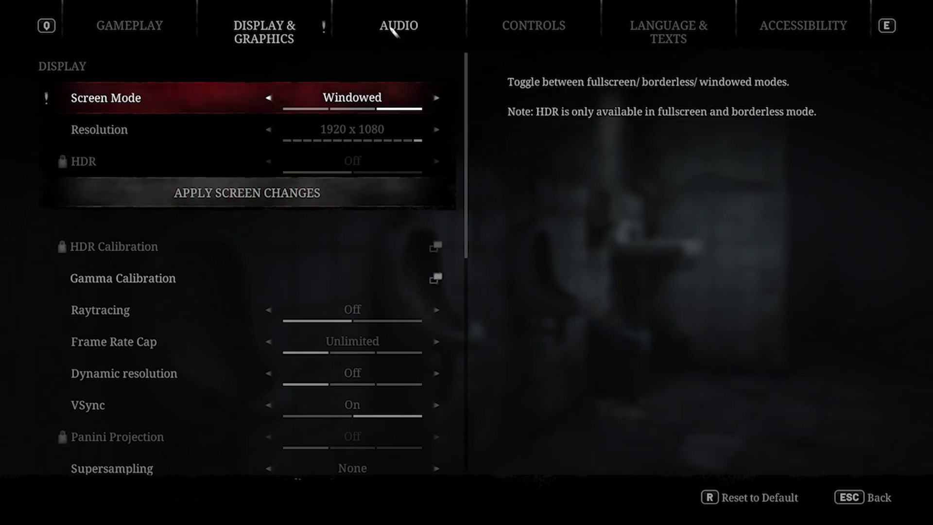
# Step: Examine the audio and controls settings and the graphics section of the accessibility settings
pyautogui.click(391, 28)
pyautogui.click(536, 30)
pyautogui.scroll(-7, 189, 209)
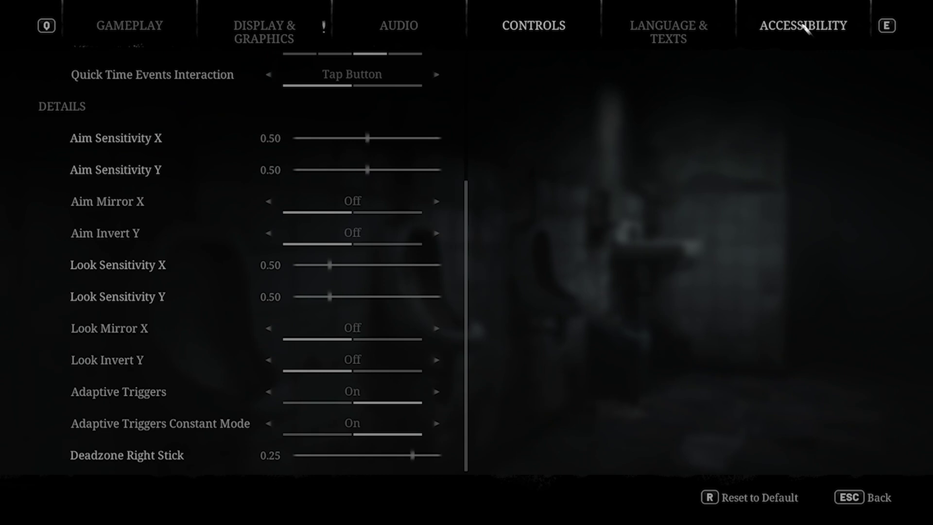
pyautogui.click(804, 28)
pyautogui.click(109, 127)
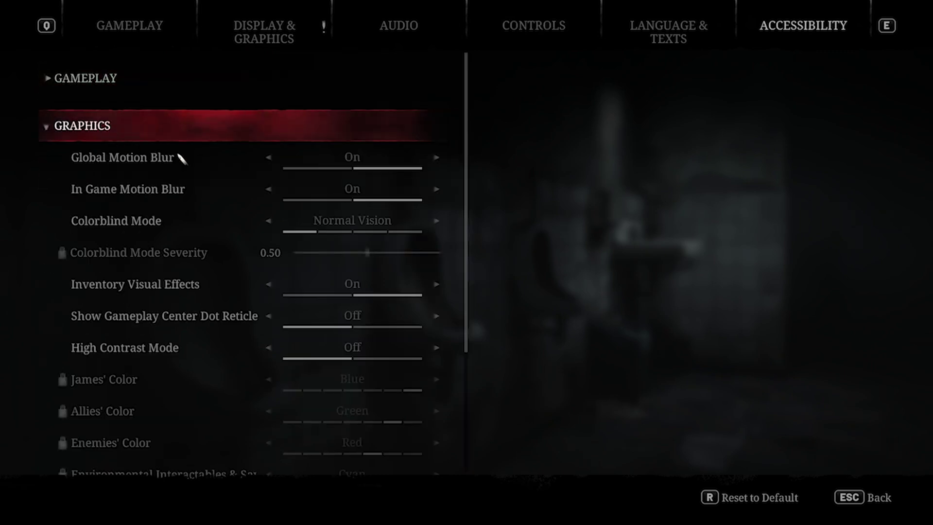
pyautogui.scroll(-3, 229, 80)
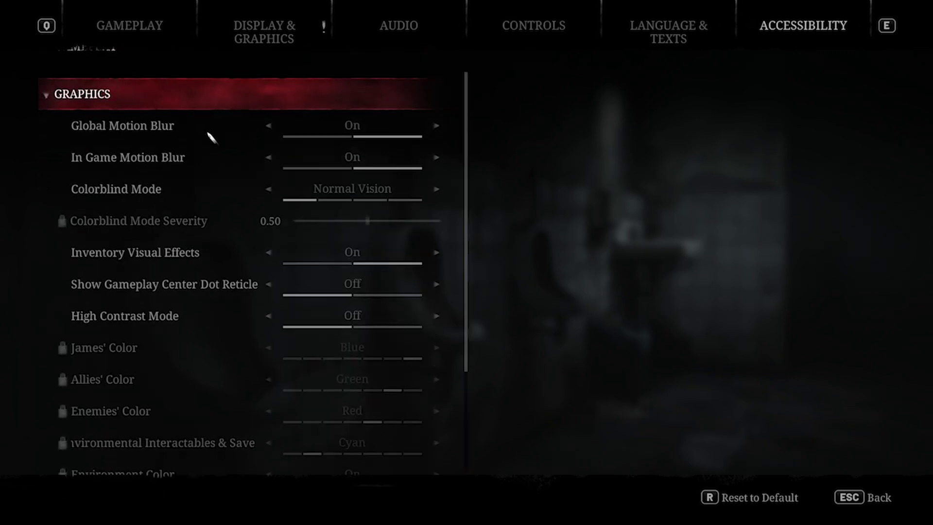
pyautogui.scroll(-5, 183, 193)
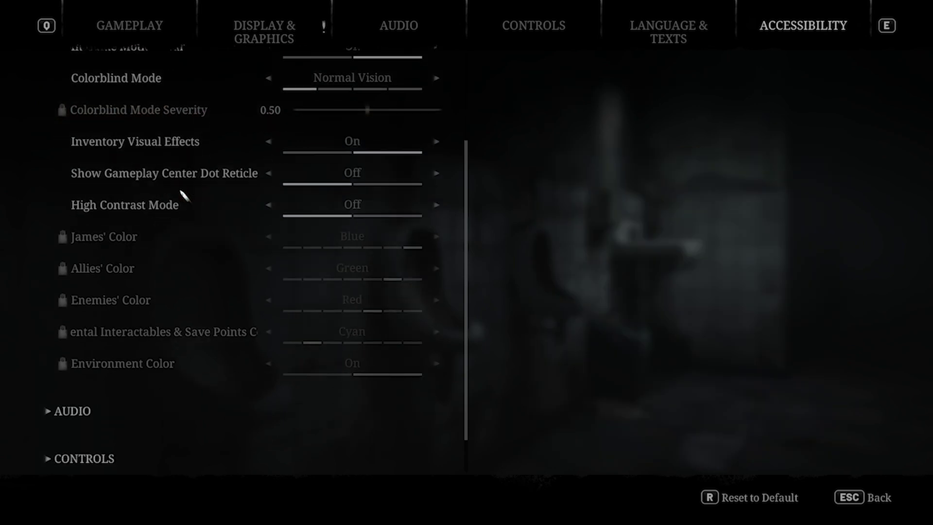
pyautogui.scroll(5, 116, 277)
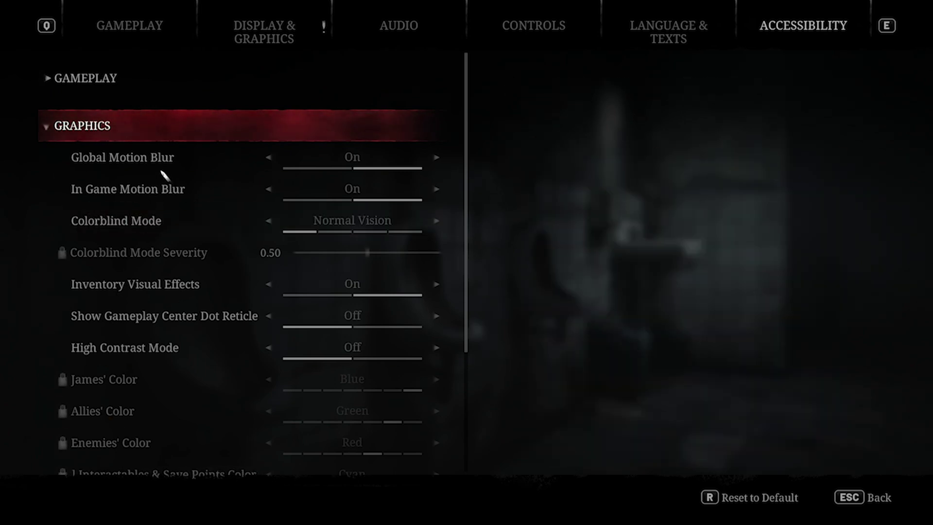
# Step: Return to the display and graphics settings and set the Renderer Quality Preset to Medium
pyautogui.click(268, 38)
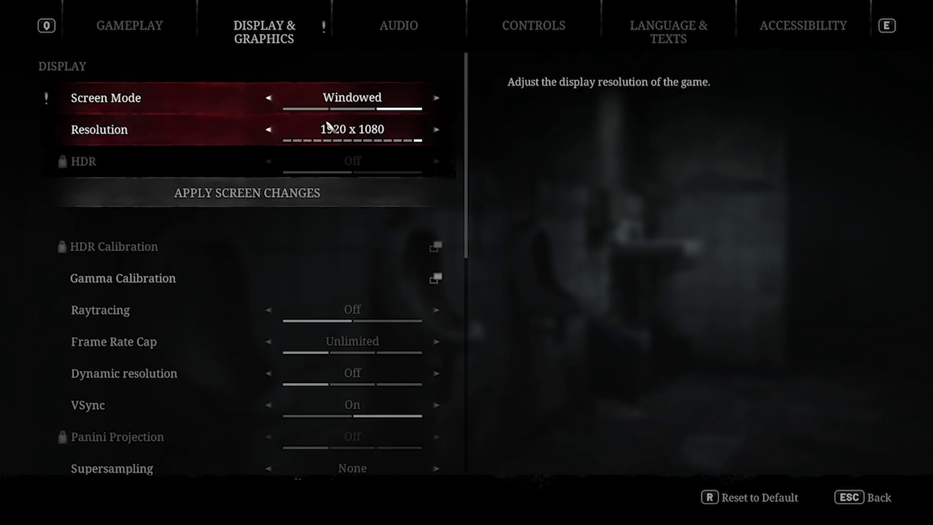
pyautogui.scroll(-2, 329, 124)
pyautogui.scroll(-3, 334, 127)
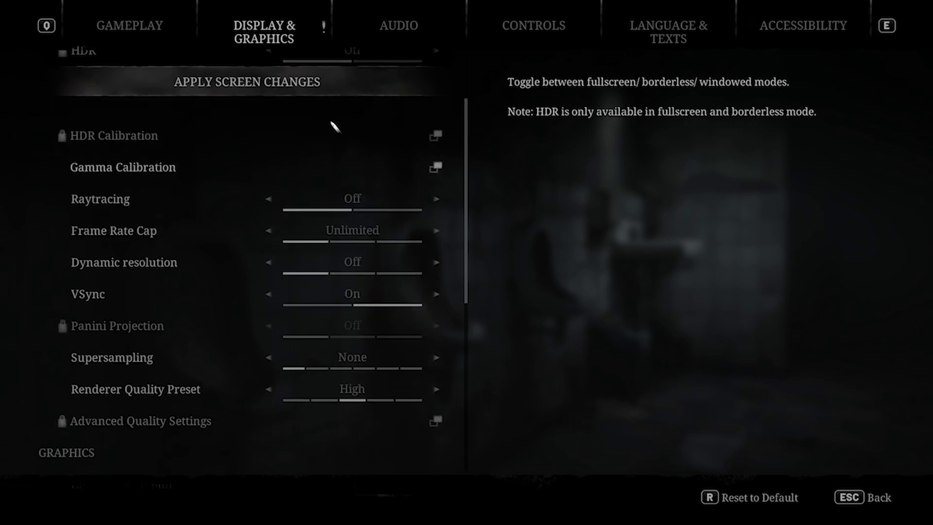
pyautogui.scroll(-7, 334, 126)
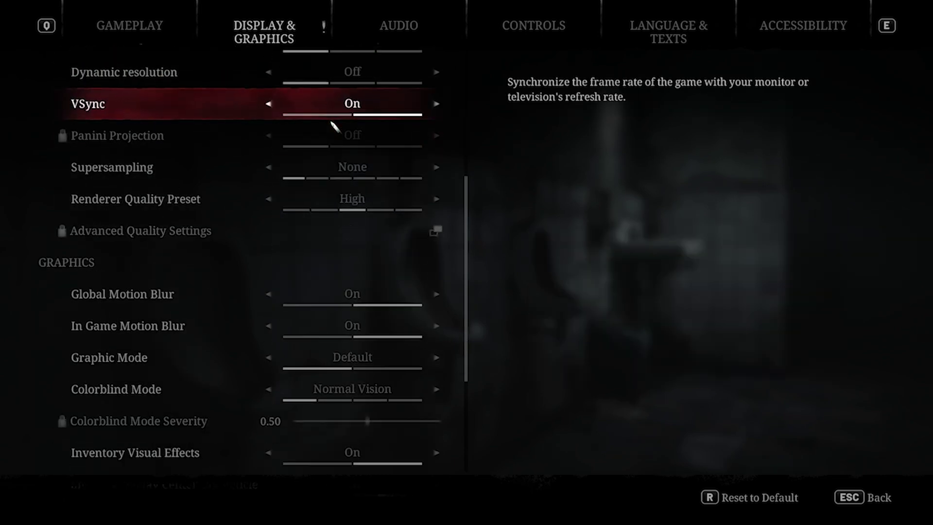
pyautogui.scroll(-2, 335, 125)
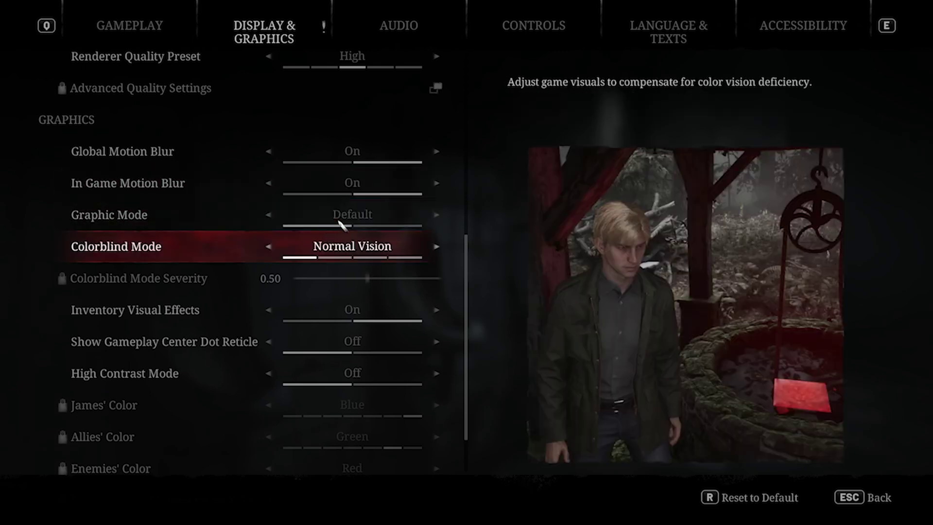
pyautogui.scroll(-2, 368, 267)
pyautogui.scroll(-2, 368, 267)
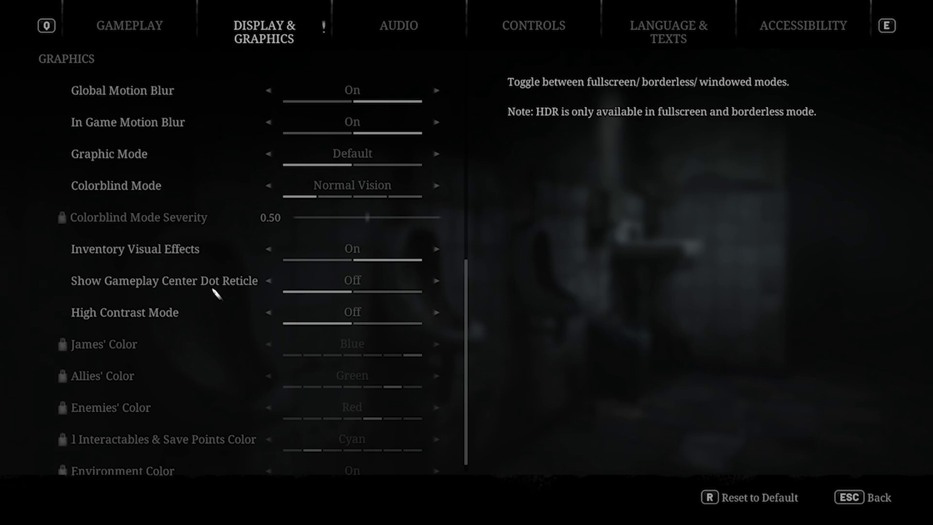
pyautogui.scroll(5, 241, 293)
pyautogui.scroll(3, 252, 327)
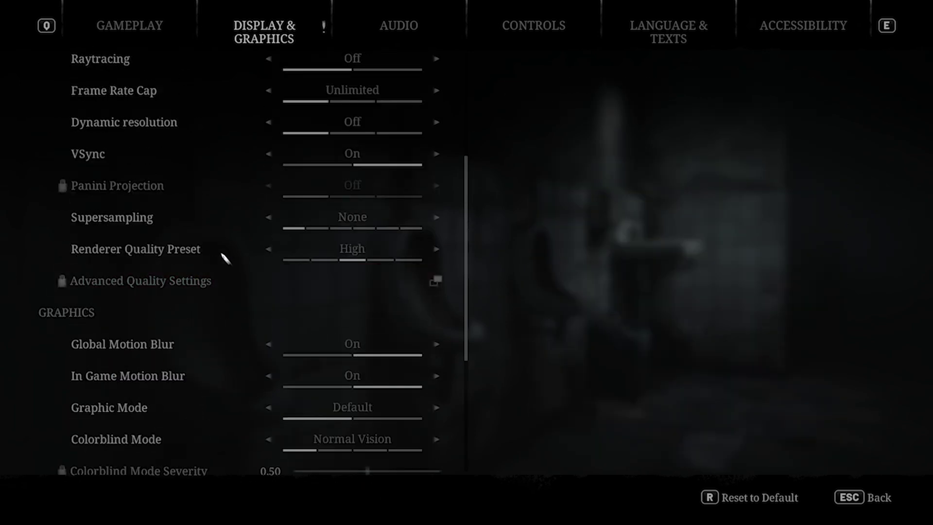
pyautogui.click(436, 249)
pyautogui.click(436, 248)
pyautogui.click(436, 249)
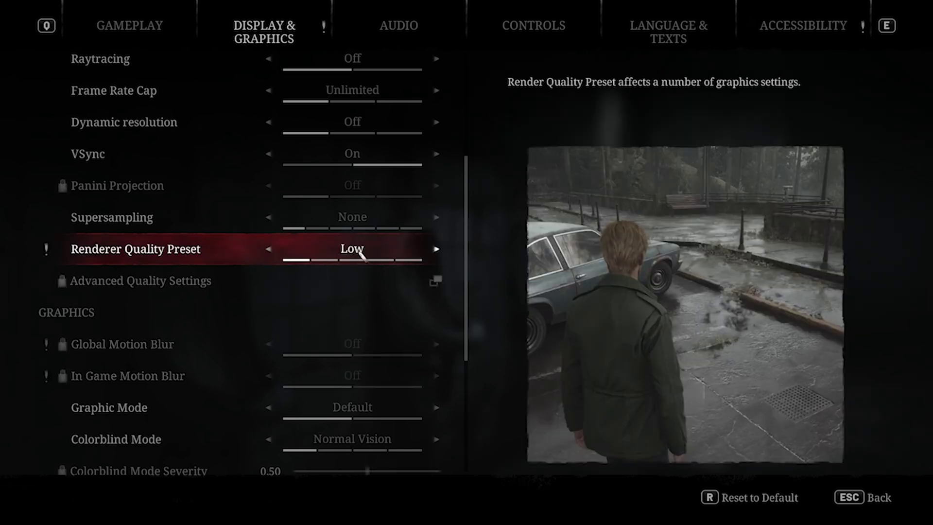
pyautogui.click(268, 249)
pyautogui.doubleClick(440, 250)
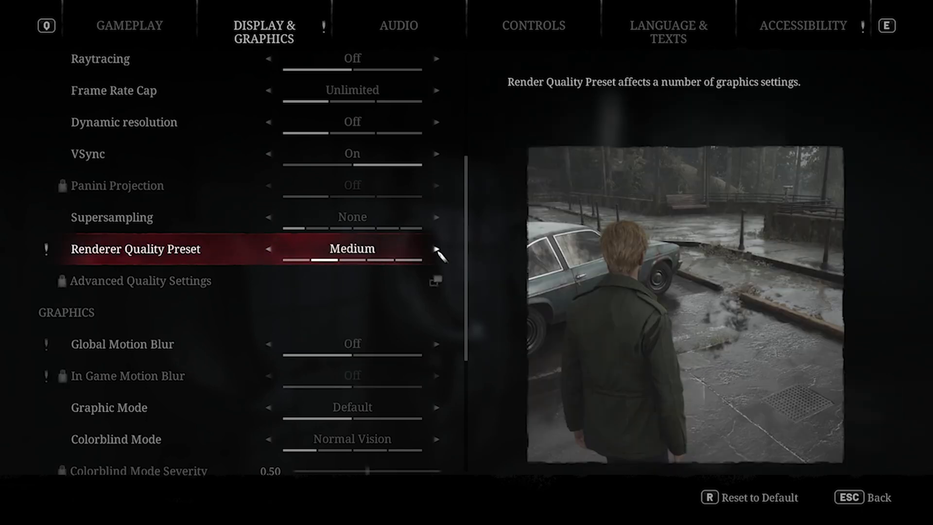
pyautogui.scroll(1, 135, 249)
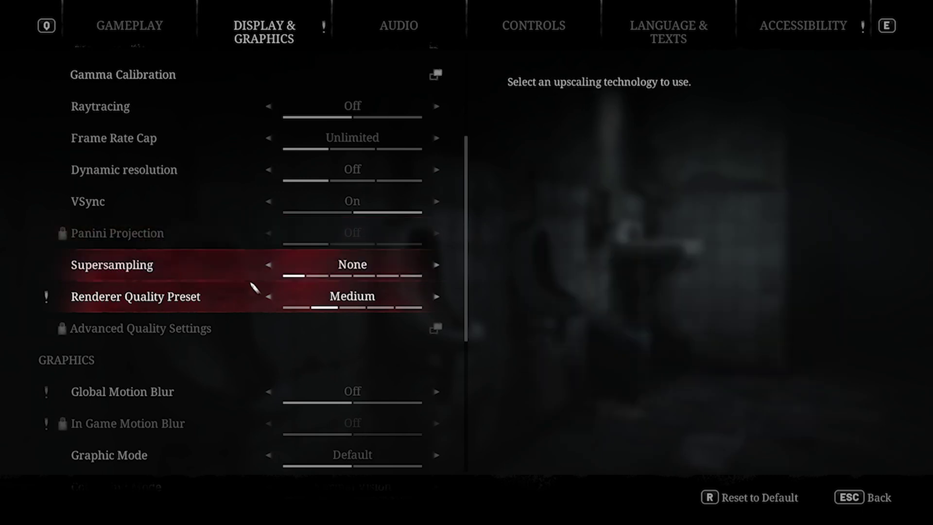
# Step: Turn VSync off, apply the screen changes and keep them
pyautogui.click(436, 202)
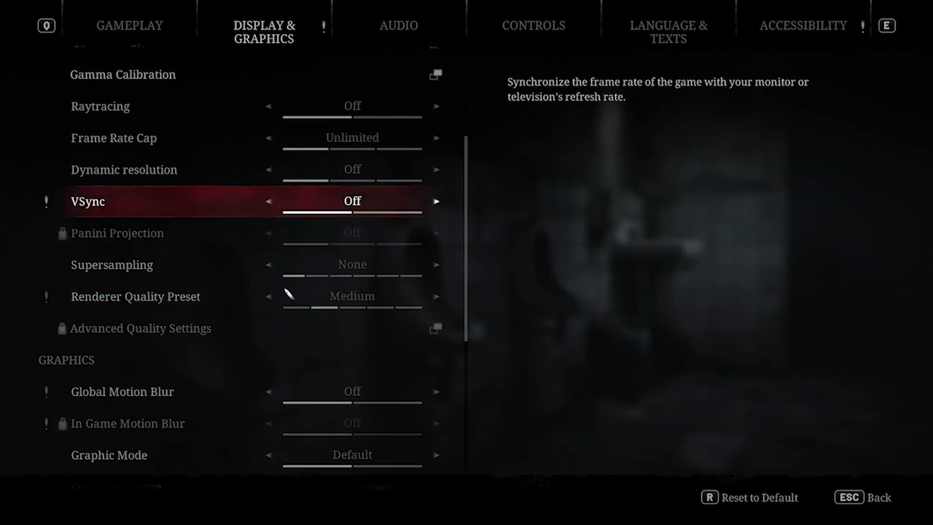
pyautogui.scroll(1, 316, 302)
pyautogui.scroll(1, 316, 310)
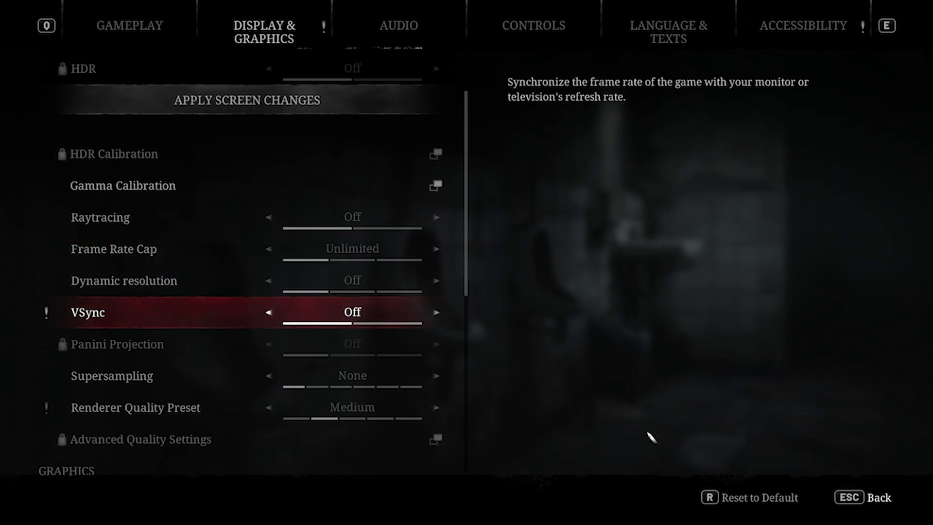
pyautogui.scroll(1, 249, 107)
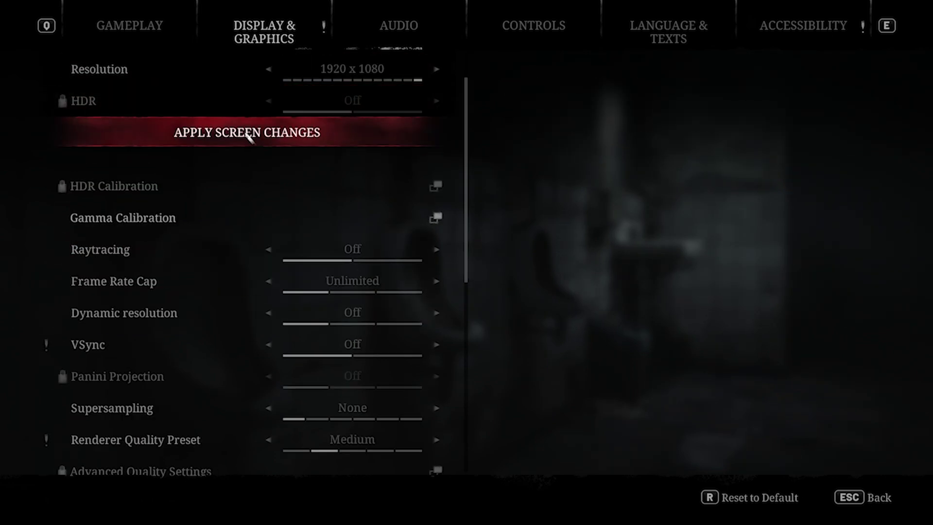
pyautogui.click(232, 144)
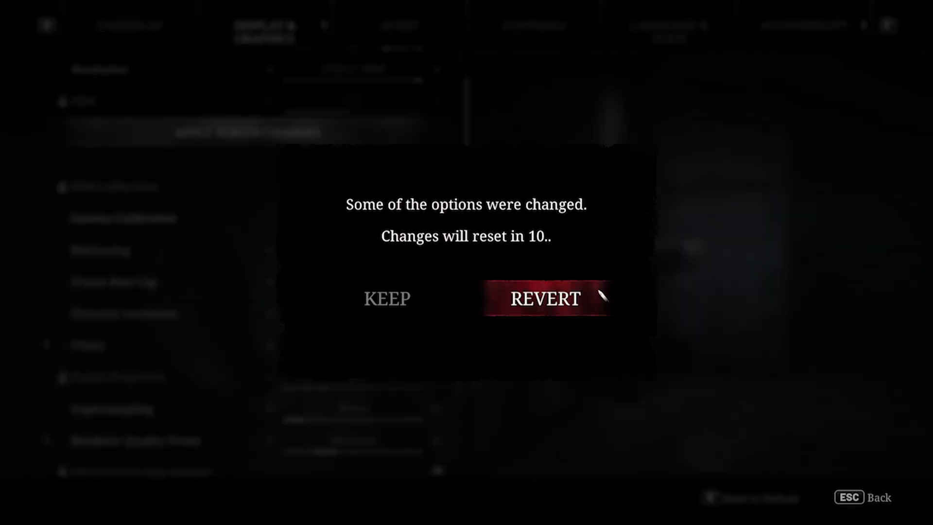
pyautogui.click(420, 300)
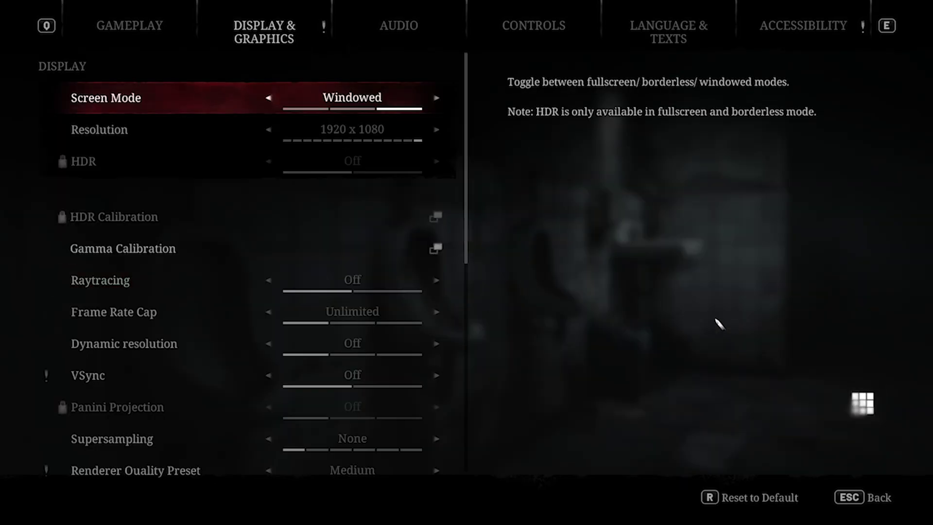
# Step: Leave the game settings and quit SILENT HILL 2 to the desktop
pyautogui.press('Escape')
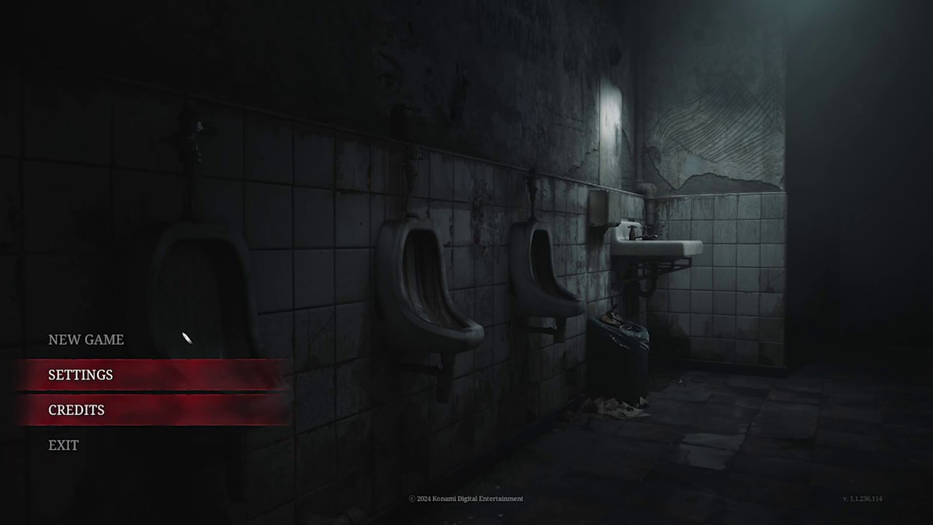
pyautogui.click(73, 447)
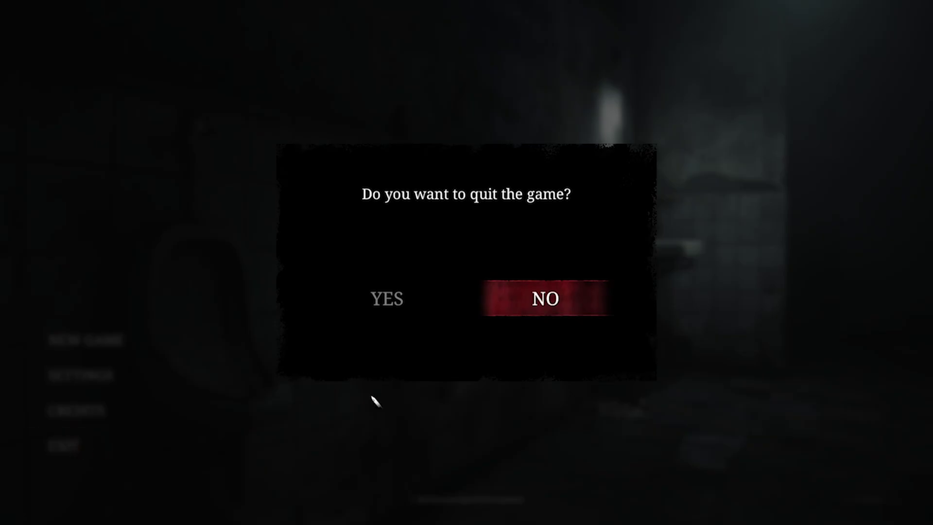
pyautogui.click(416, 302)
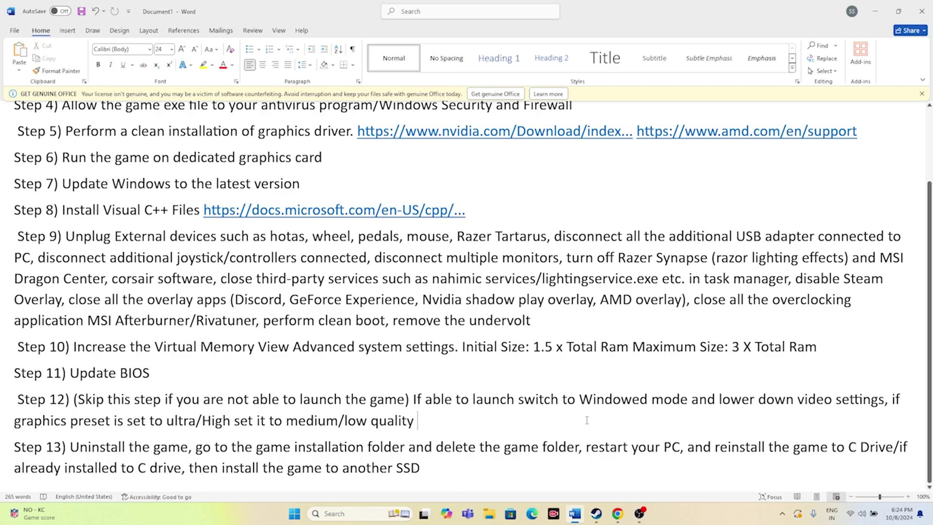
# Step: Switch to Steam and look at the management options for SILENT HILL 2, including Uninstall, without choosing one
pyautogui.click(874, 11)
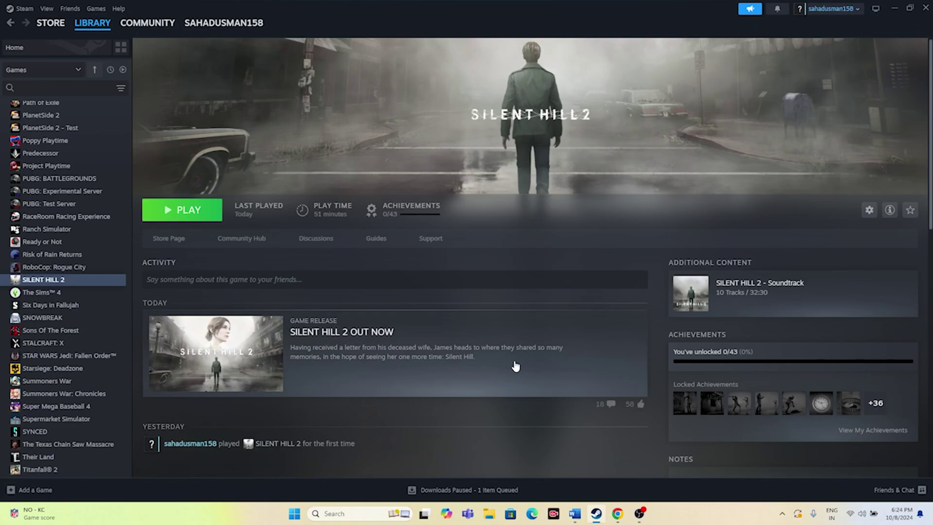
pyautogui.rightClick(54, 279)
pyautogui.moveTo(75, 335)
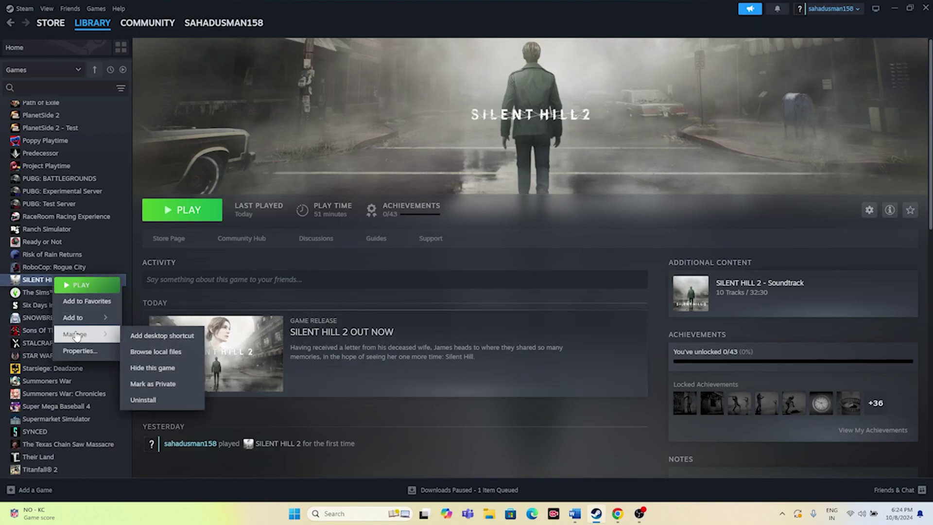
pyautogui.click(295, 398)
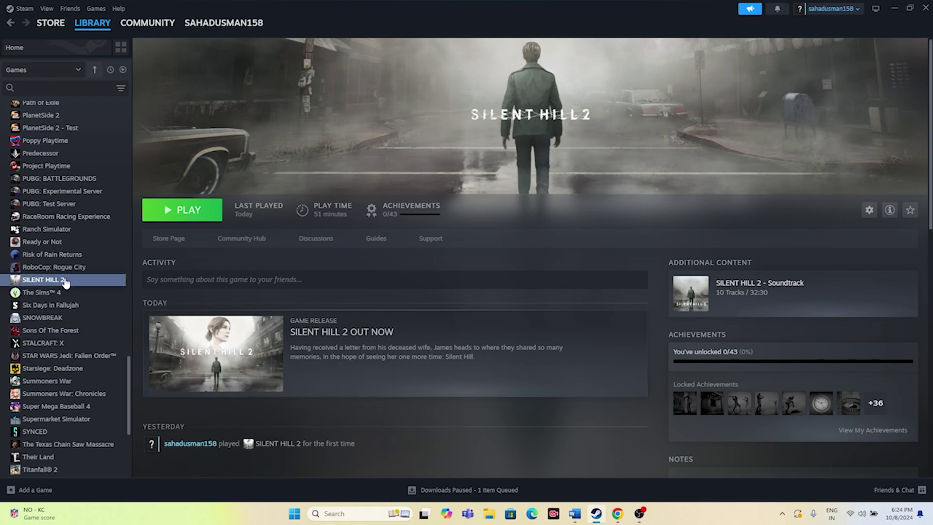
# Step: Check the available drives under This PC in File Explorer and close the window
pyautogui.click(489, 513)
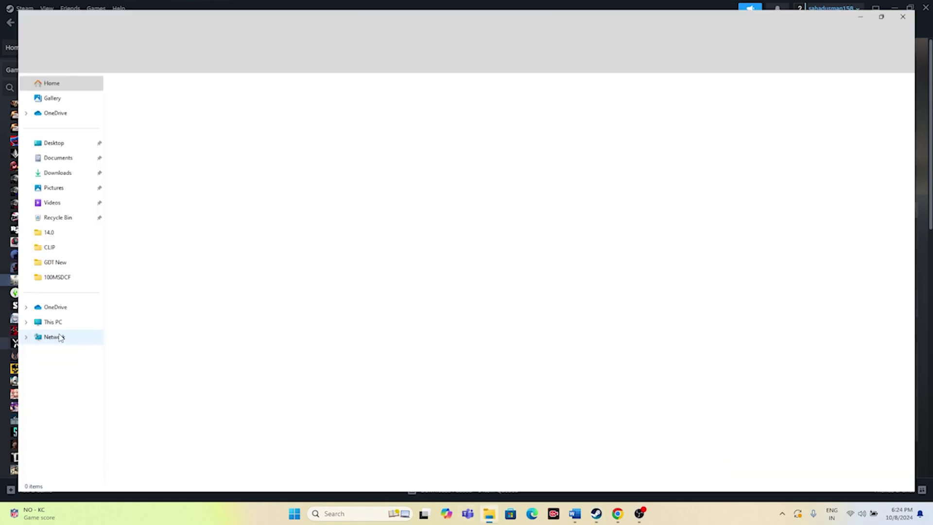
pyautogui.click(40, 324)
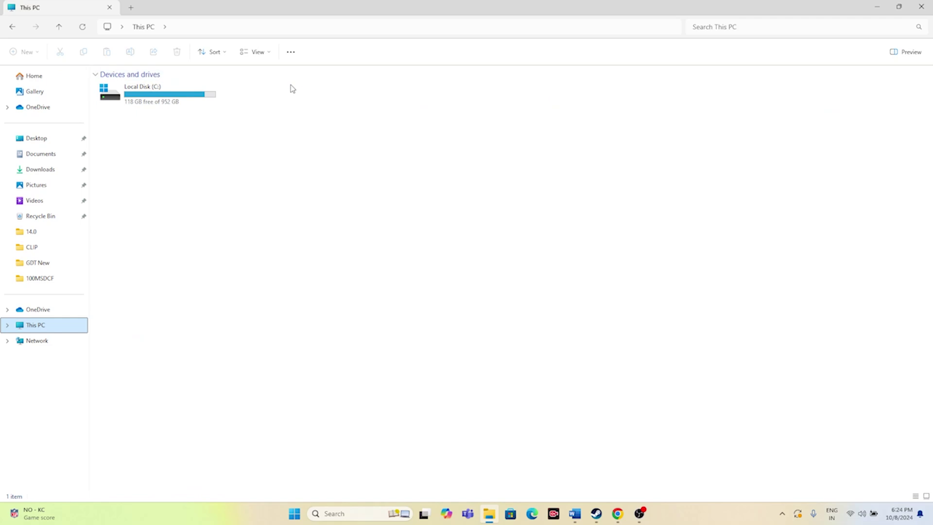
pyautogui.click(921, 7)
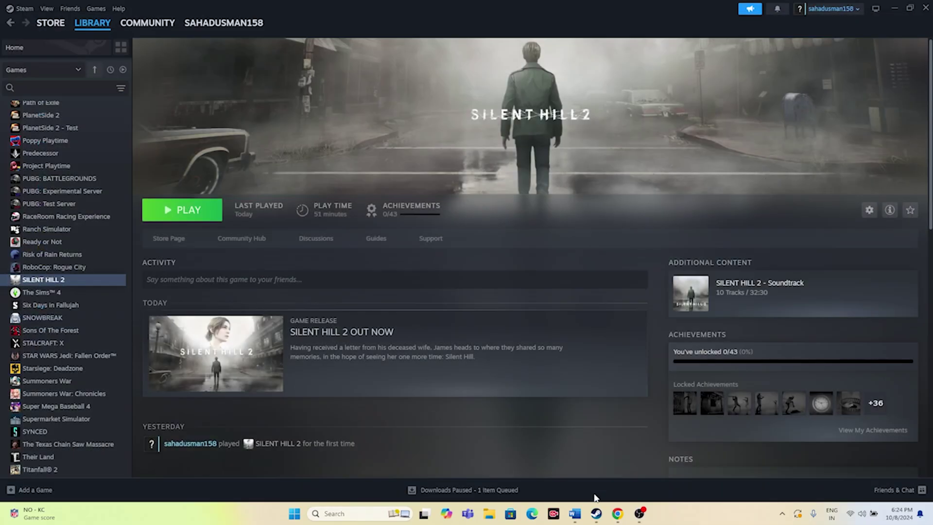
# Step: Return to the Word troubleshooting list and review Step 3 about verifying the game files
pyautogui.click(574, 513)
pyautogui.scroll(3, 329, 275)
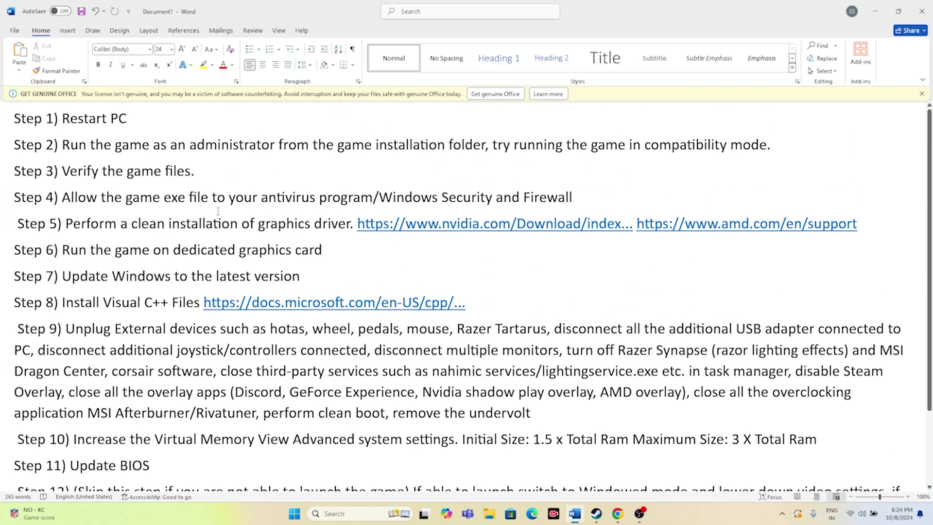
pyautogui.moveTo(208, 173); pyautogui.dragTo(12, 173)
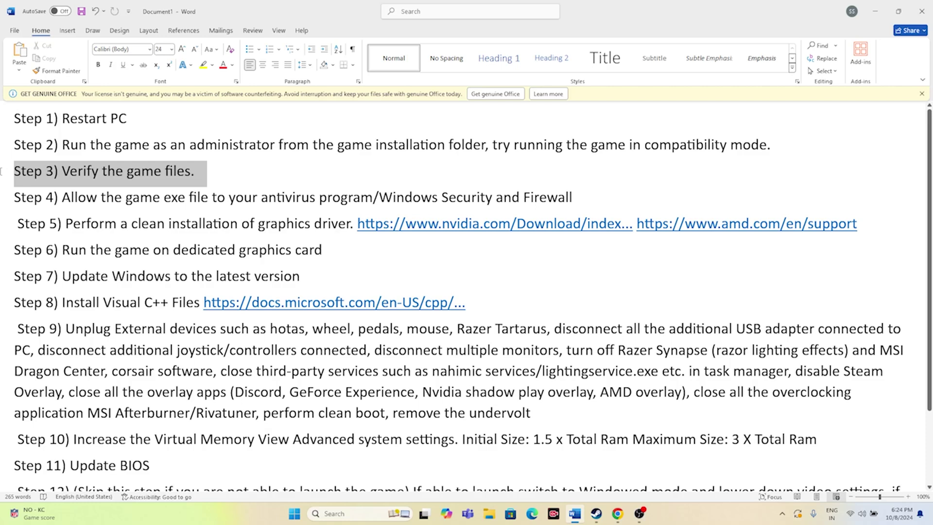
pyautogui.click(207, 173)
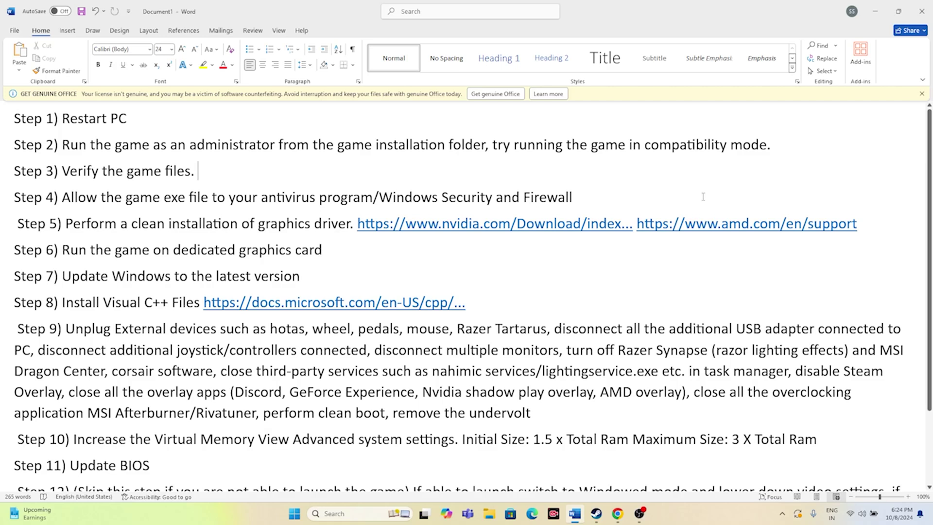
# Step: Switch to Steam, verify the integrity of SILENT HILL 2's installed files and close the game's properties
pyautogui.click(874, 11)
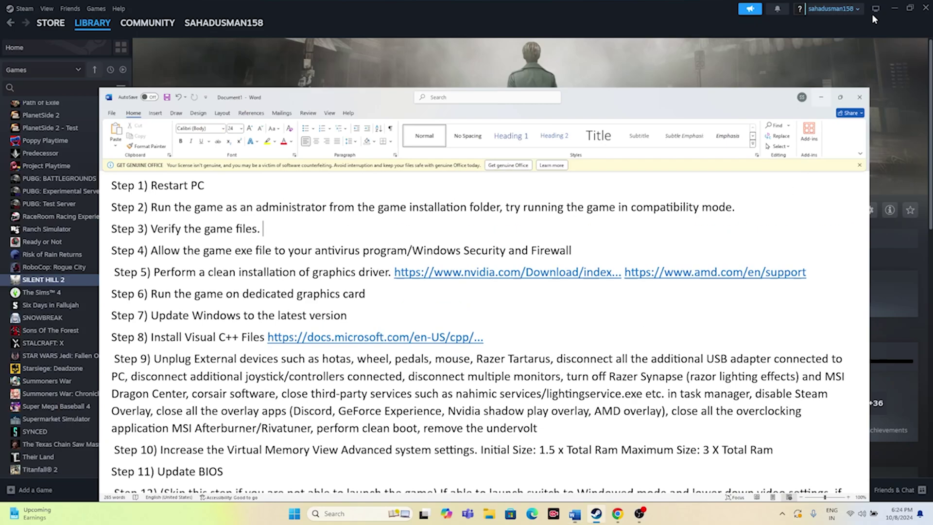
pyautogui.rightClick(61, 288)
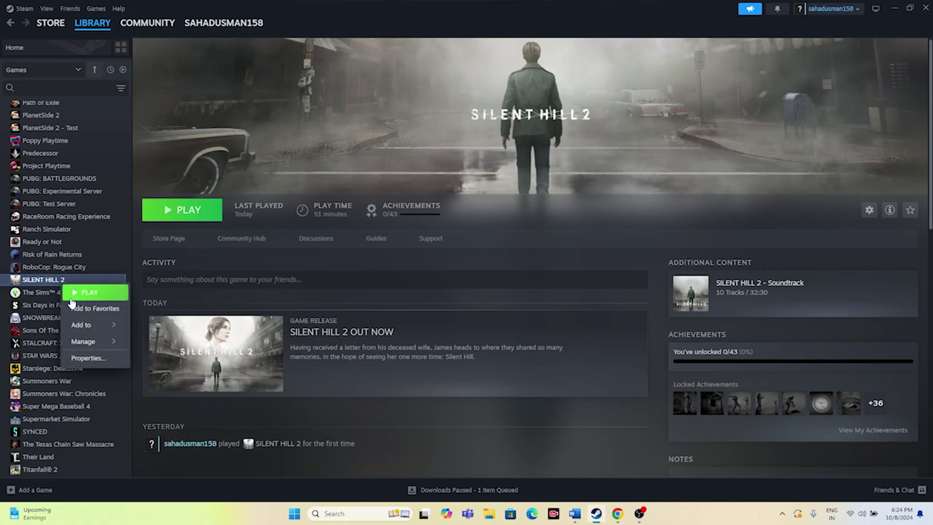
pyautogui.click(83, 357)
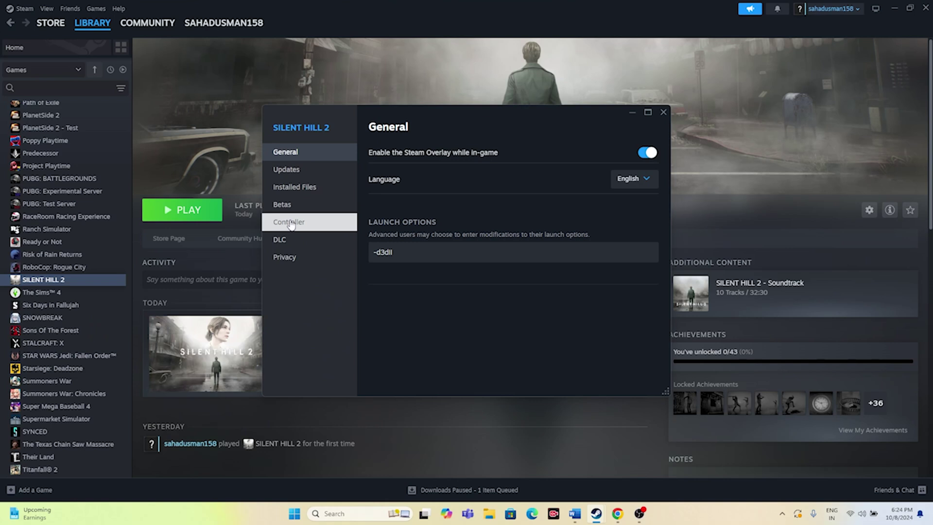
pyautogui.click(294, 188)
pyautogui.click(613, 223)
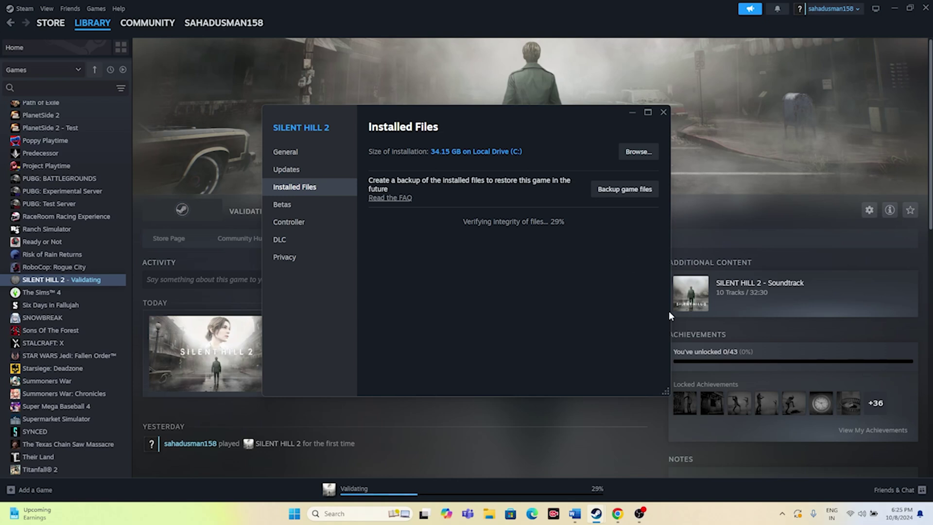
pyautogui.click(639, 514)
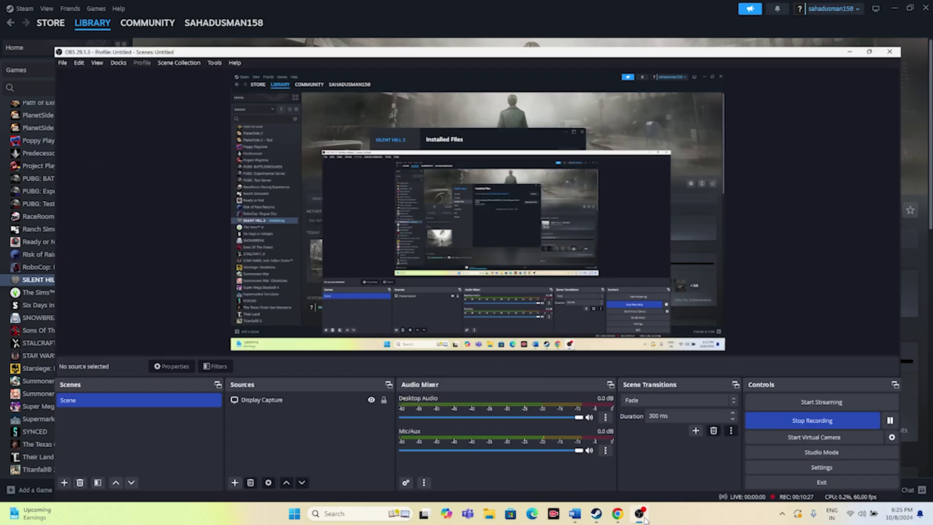
pyautogui.click(640, 515)
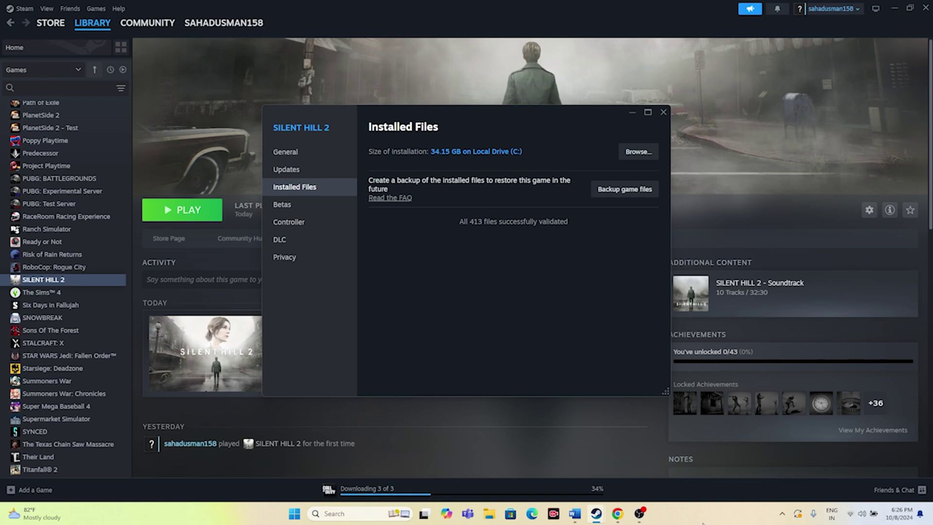
pyautogui.click(663, 112)
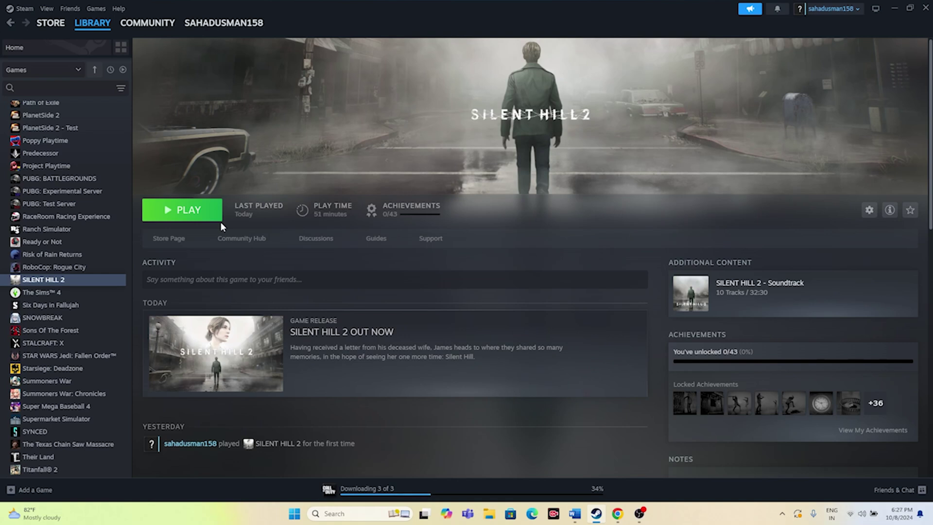